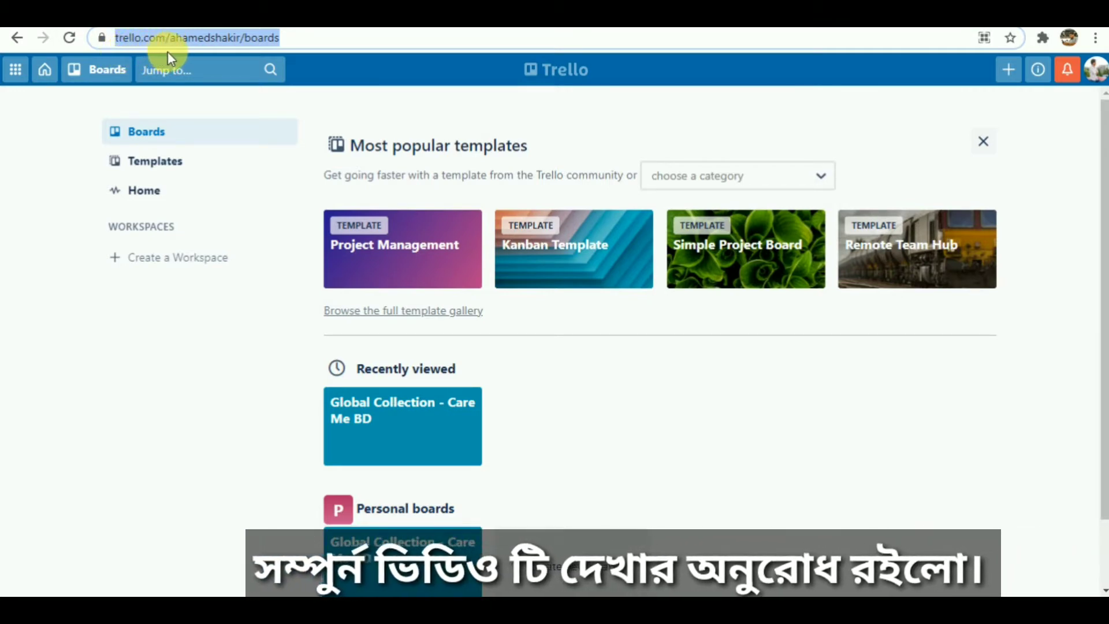
pyautogui.click(303, 98)
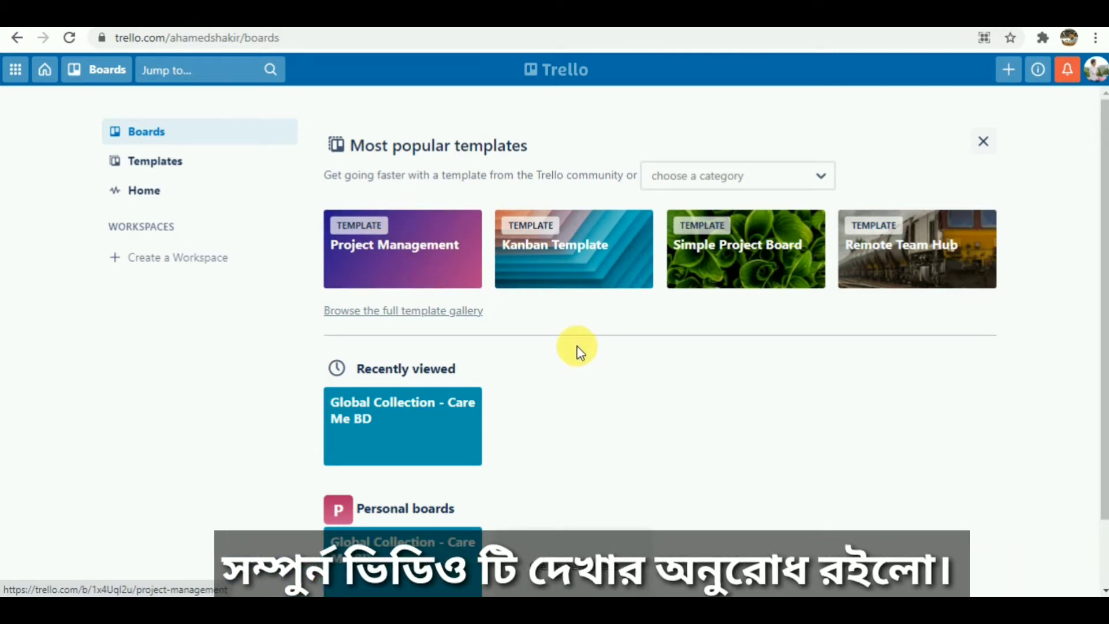
pyautogui.scroll(-1, 580, 355)
pyautogui.scroll(1, 581, 355)
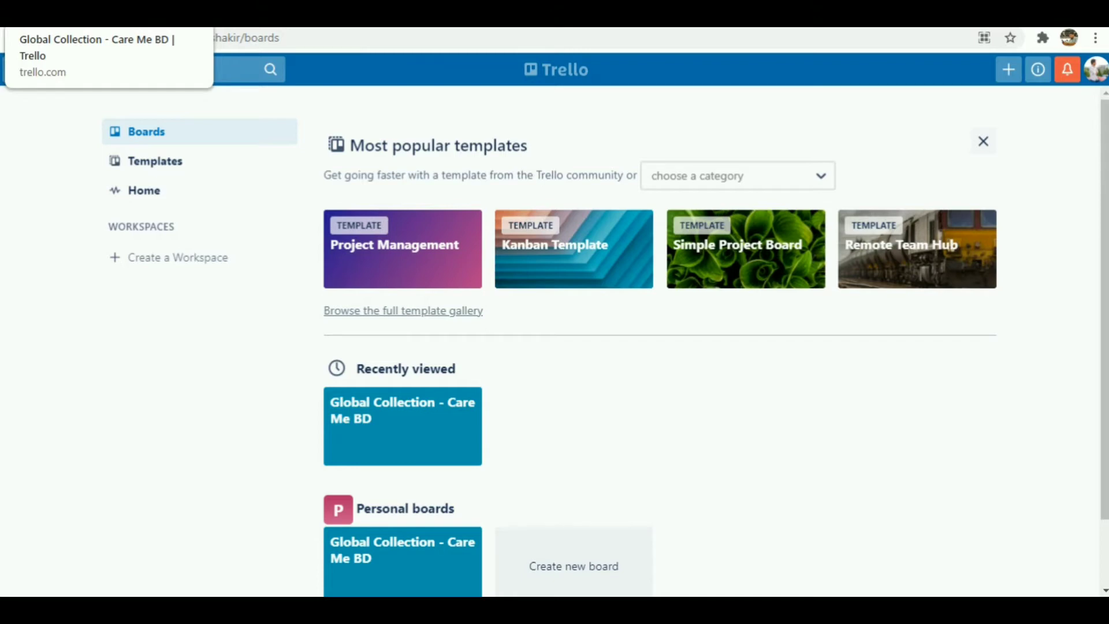
# - Bring up the Global Collection - Care Me BD board and look through its lists from Step 1 to Step 6
pyautogui.click(57, 14)
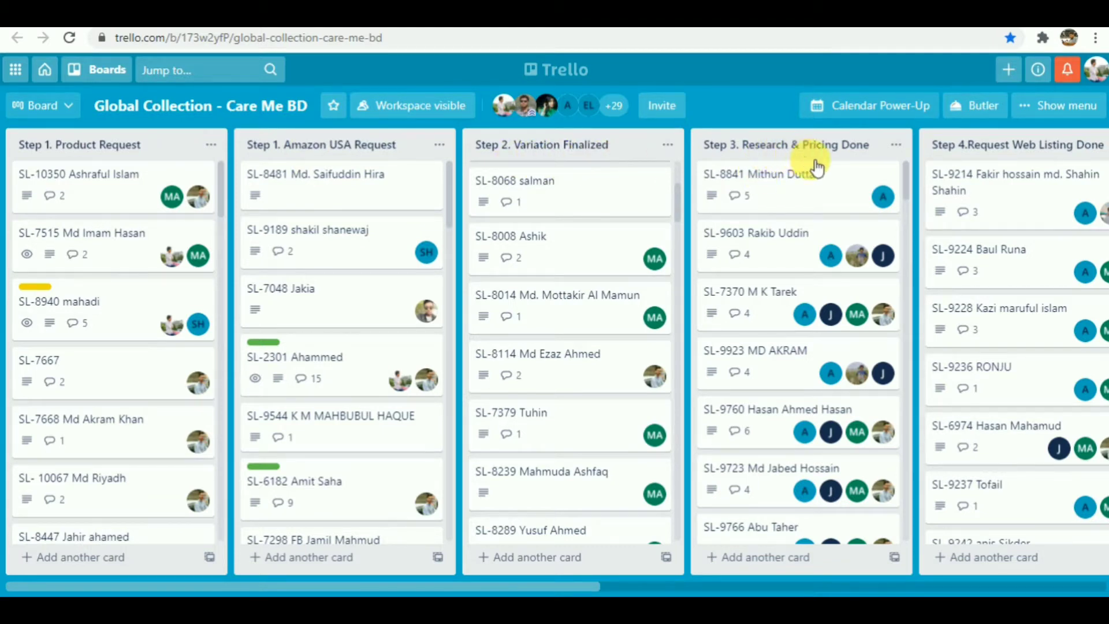
pyautogui.moveTo(585, 590); pyautogui.dragTo(833, 557)
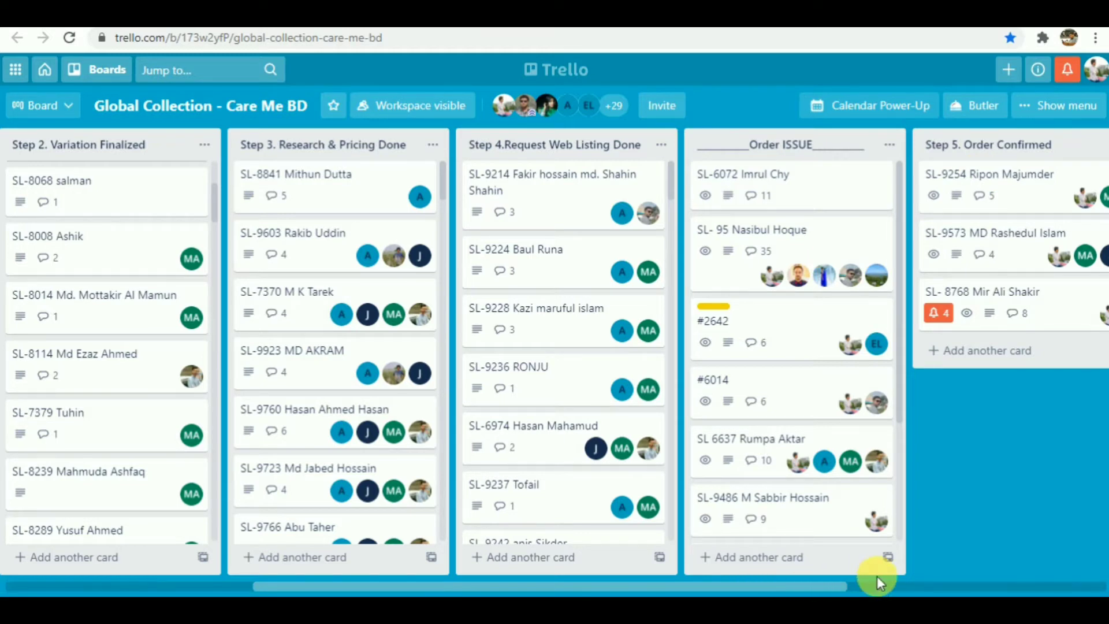
pyautogui.moveTo(873, 587); pyautogui.dragTo(662, 586)
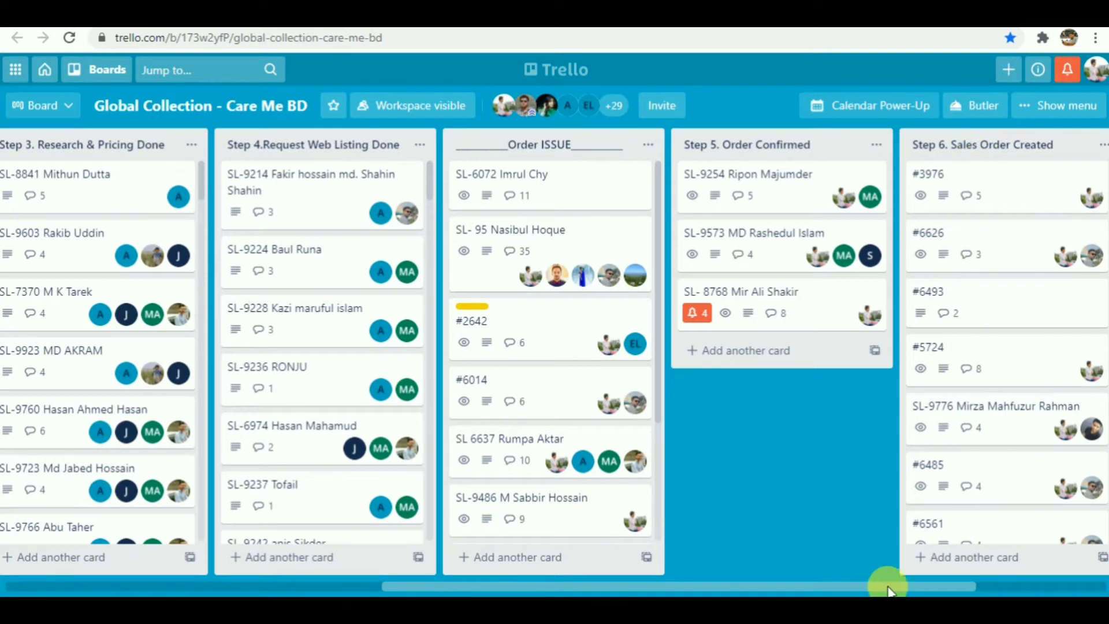
pyautogui.moveTo(887, 586); pyautogui.dragTo(974, 588)
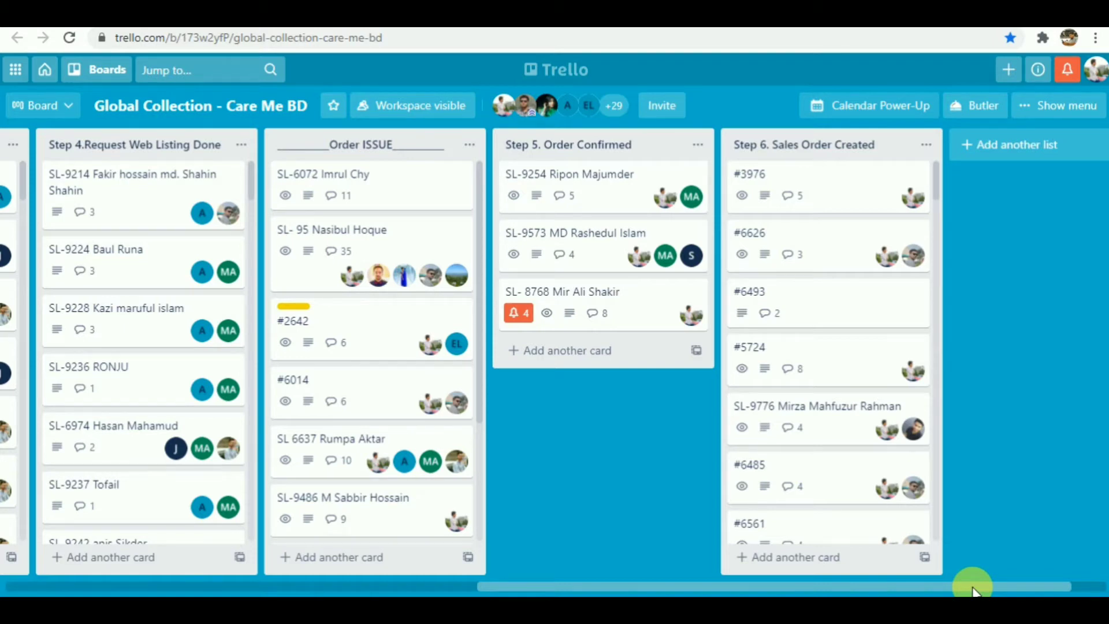
pyautogui.moveTo(973, 588); pyautogui.dragTo(409, 589)
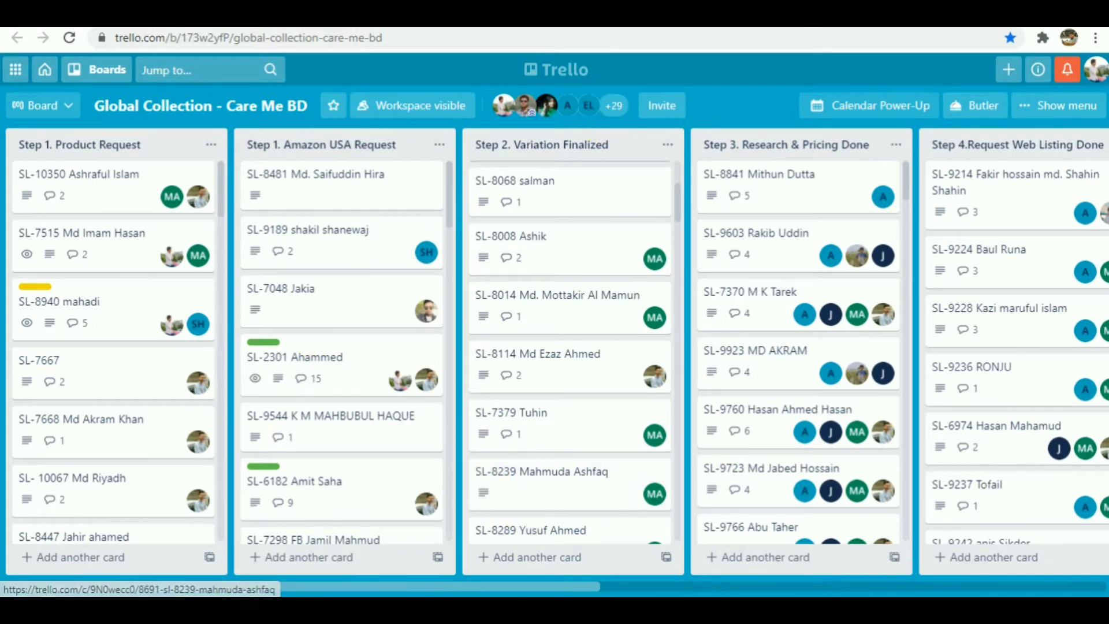
# - Switch to the Care Me Global website and open its Request Product page
pyautogui.hotkey('ctrl', 'Tab')
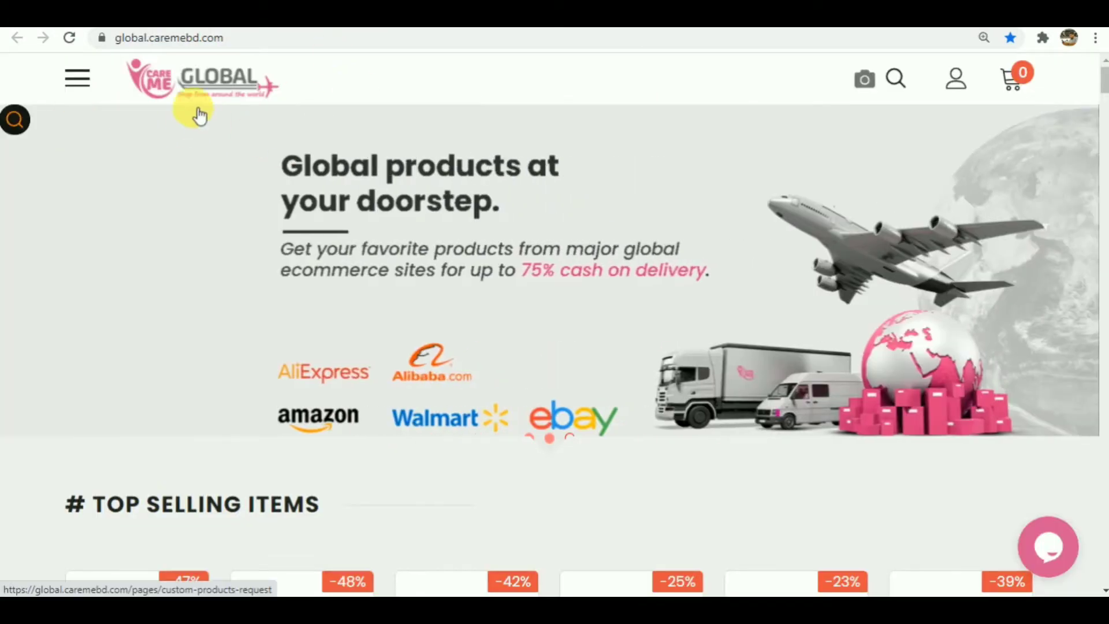
pyautogui.click(78, 82)
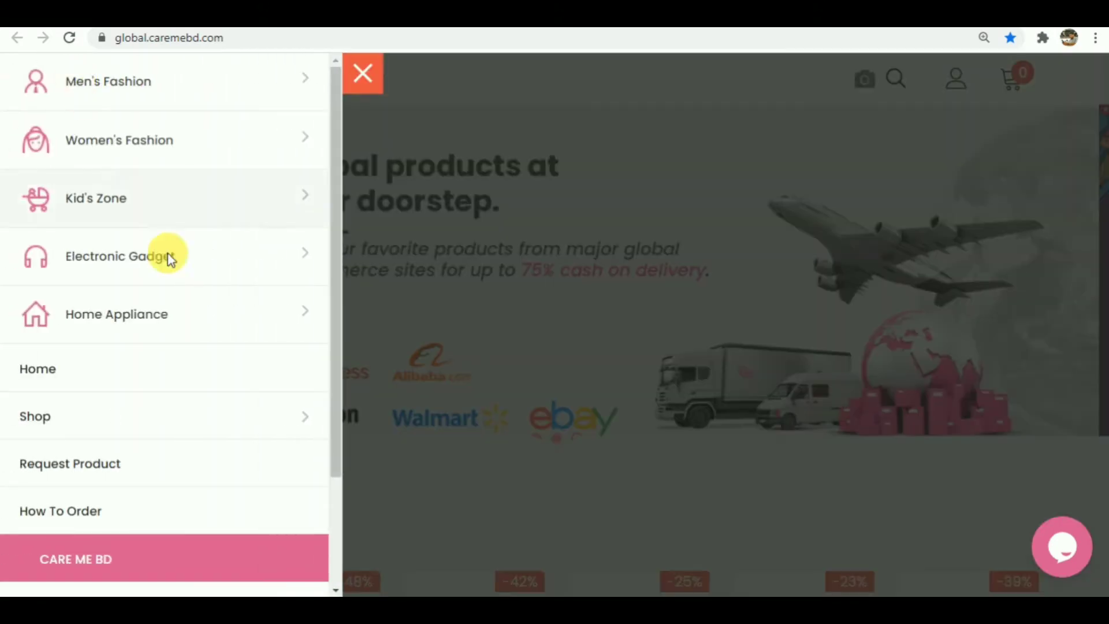
pyautogui.click(82, 470)
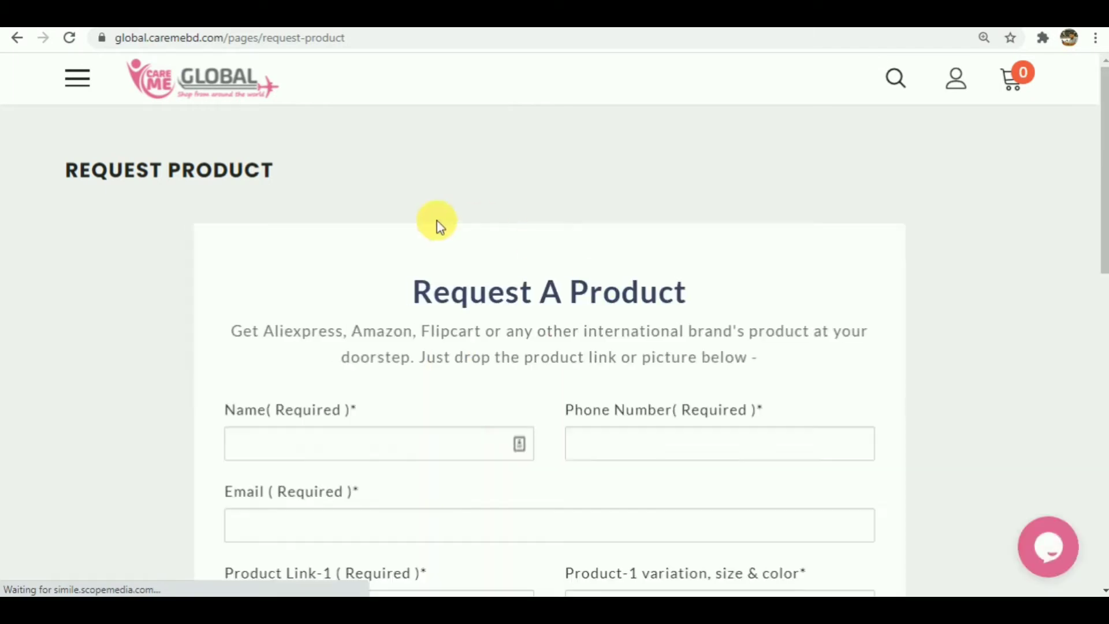
# - Examine the Request A Product form, including its contact fields, product link fields and variation, size and color fields
pyautogui.scroll(-3, 546, 424)
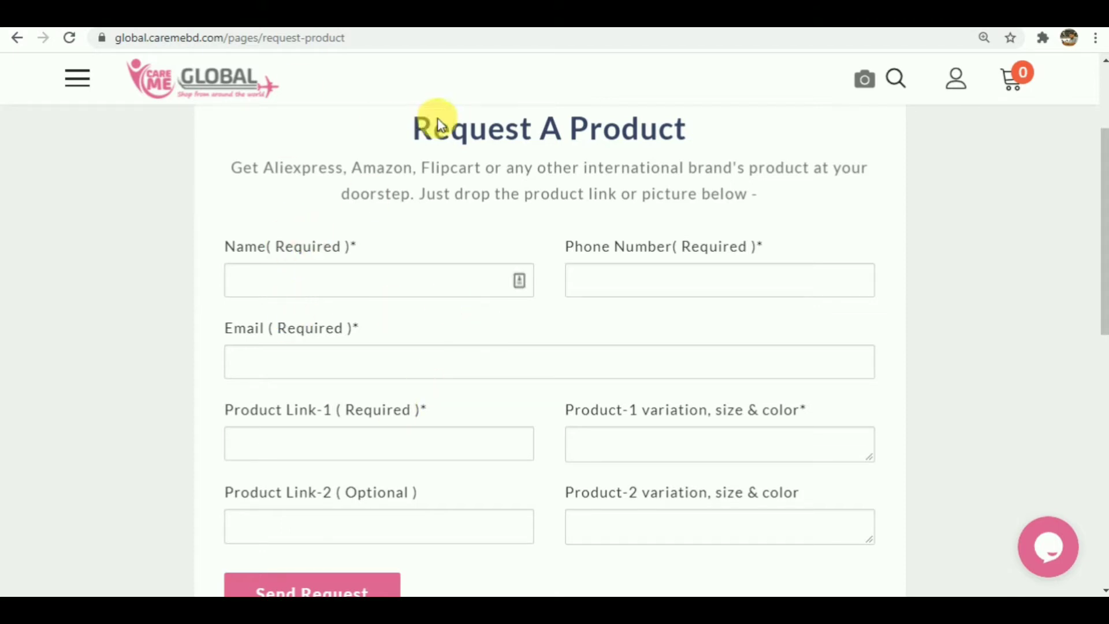
pyautogui.scroll(3, 339, 232)
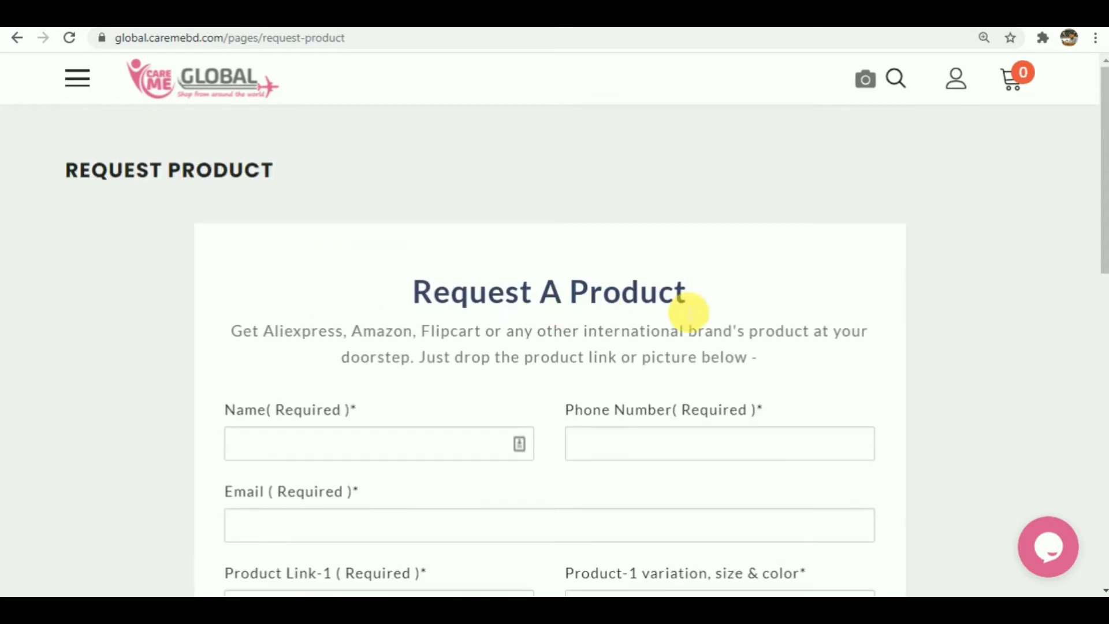
pyautogui.scroll(-3, 641, 255)
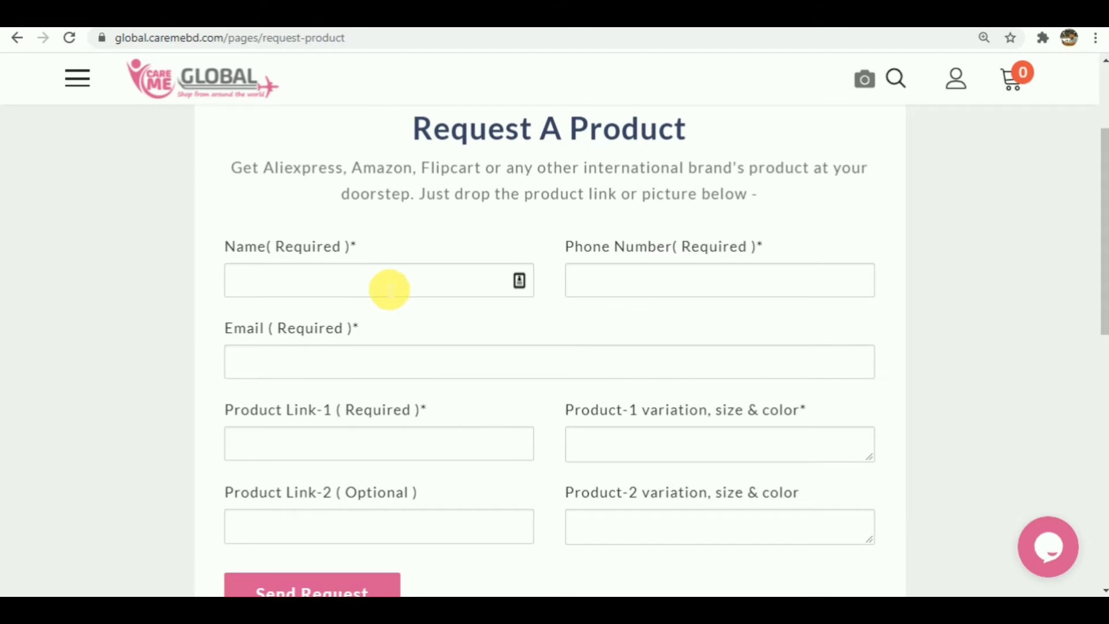
pyautogui.scroll(-1, 402, 380)
pyautogui.scroll(-2, 402, 380)
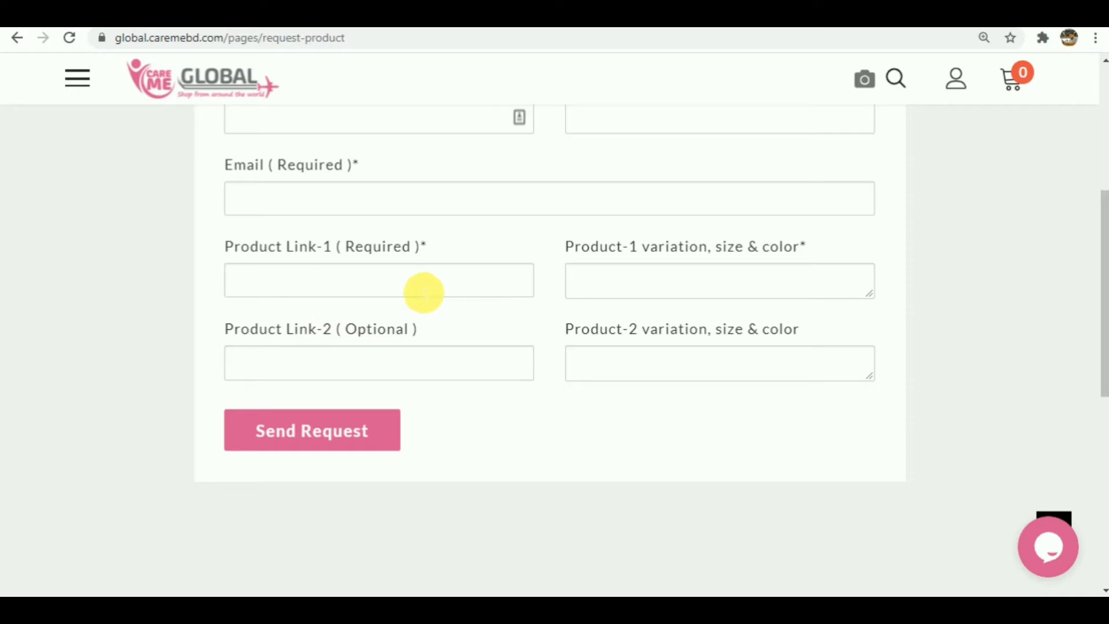
pyautogui.click(416, 291)
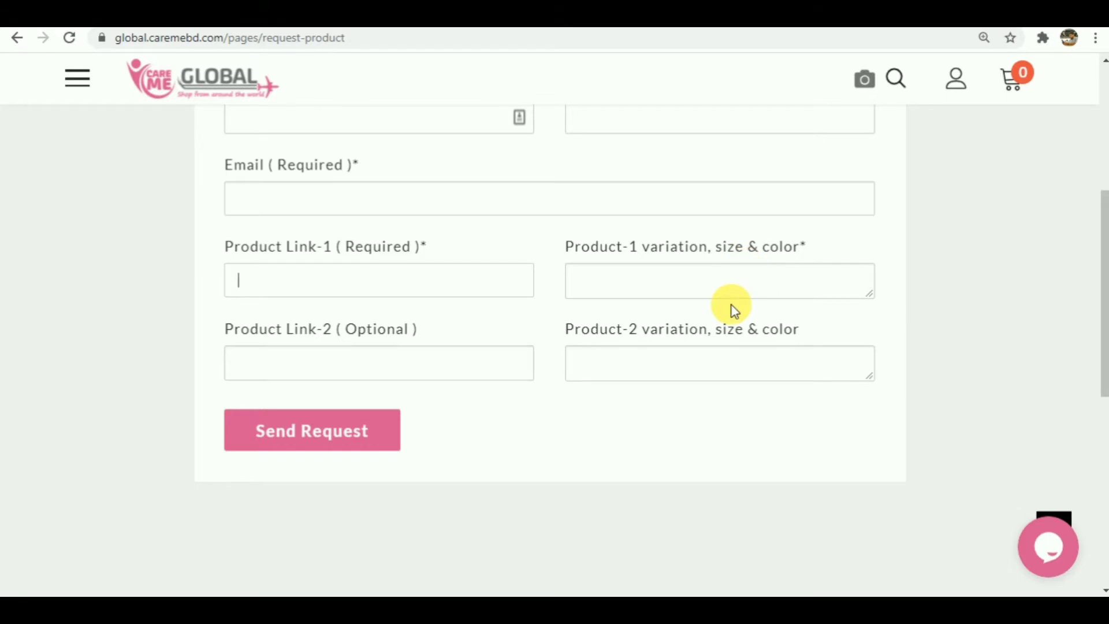
pyautogui.scroll(3, 734, 310)
pyautogui.scroll(-3, 733, 310)
pyautogui.scroll(3, 319, 300)
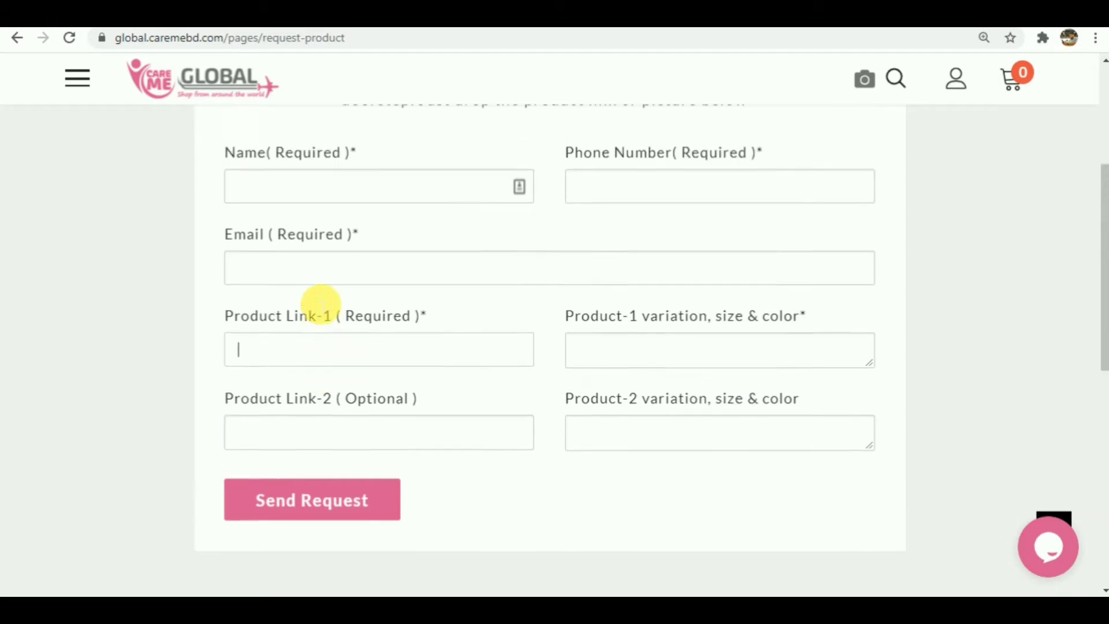
pyautogui.scroll(-2, 358, 289)
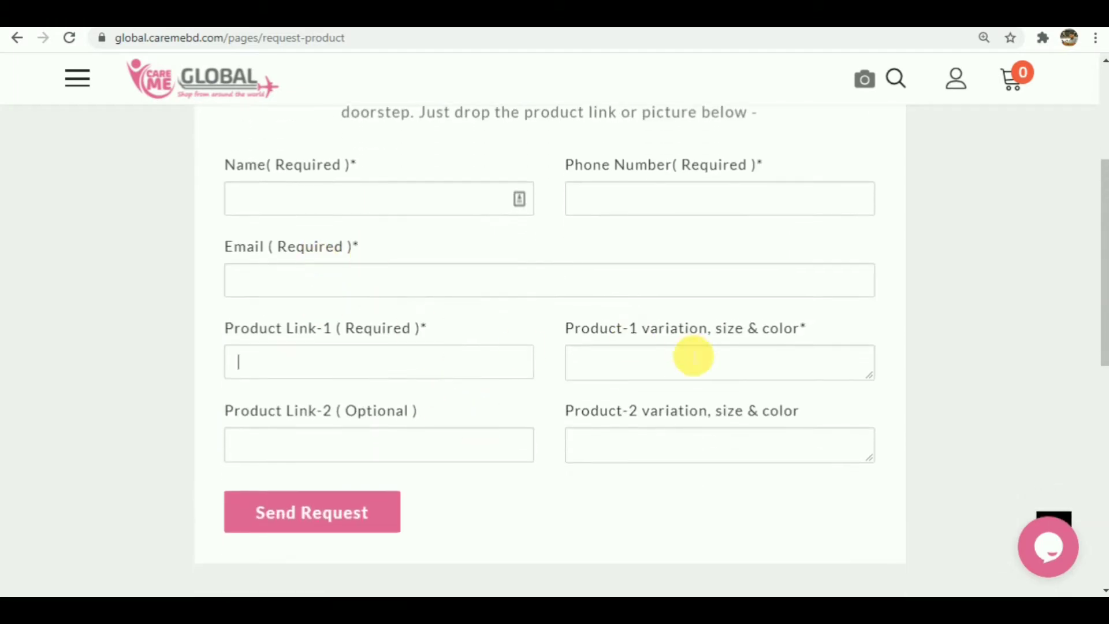
pyautogui.scroll(5, 624, 433)
pyautogui.scroll(-3, 532, 422)
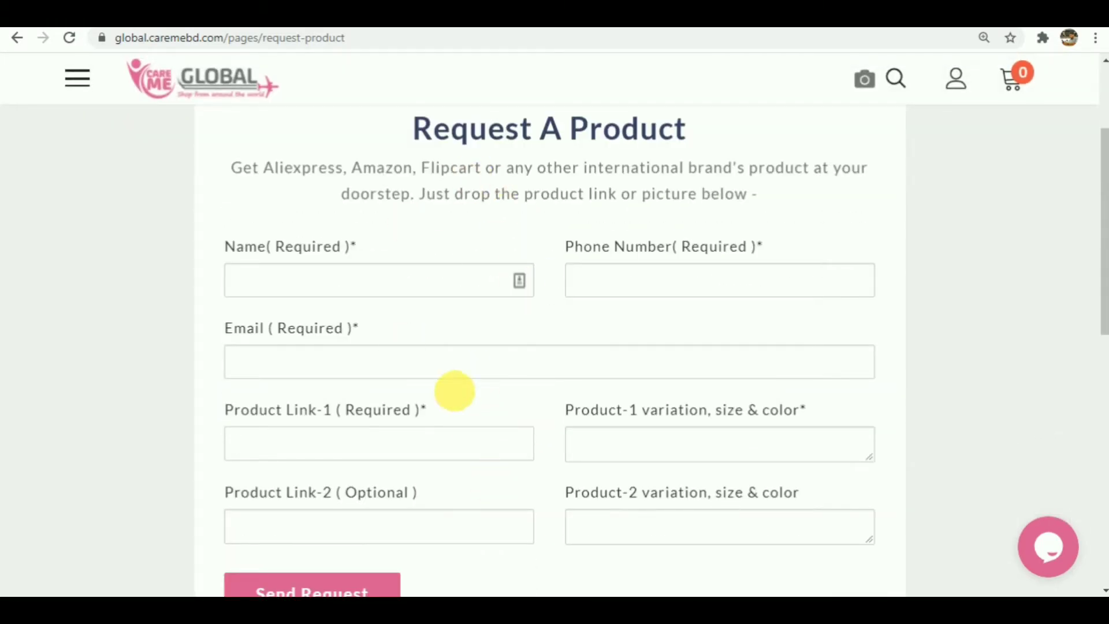
pyautogui.scroll(-3, 397, 354)
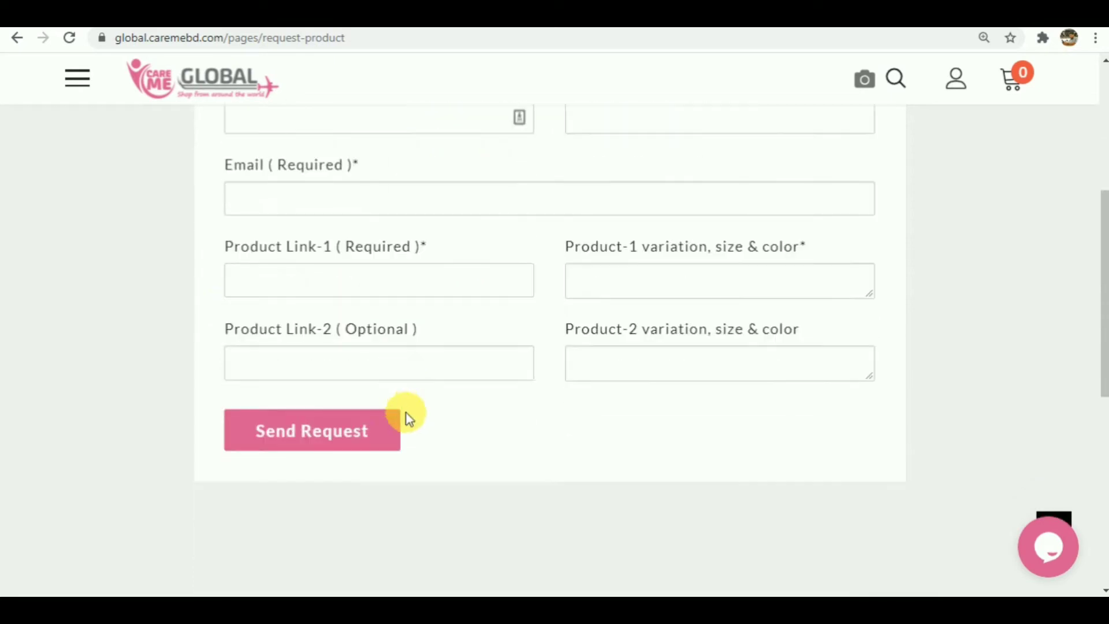
pyautogui.scroll(4, 389, 318)
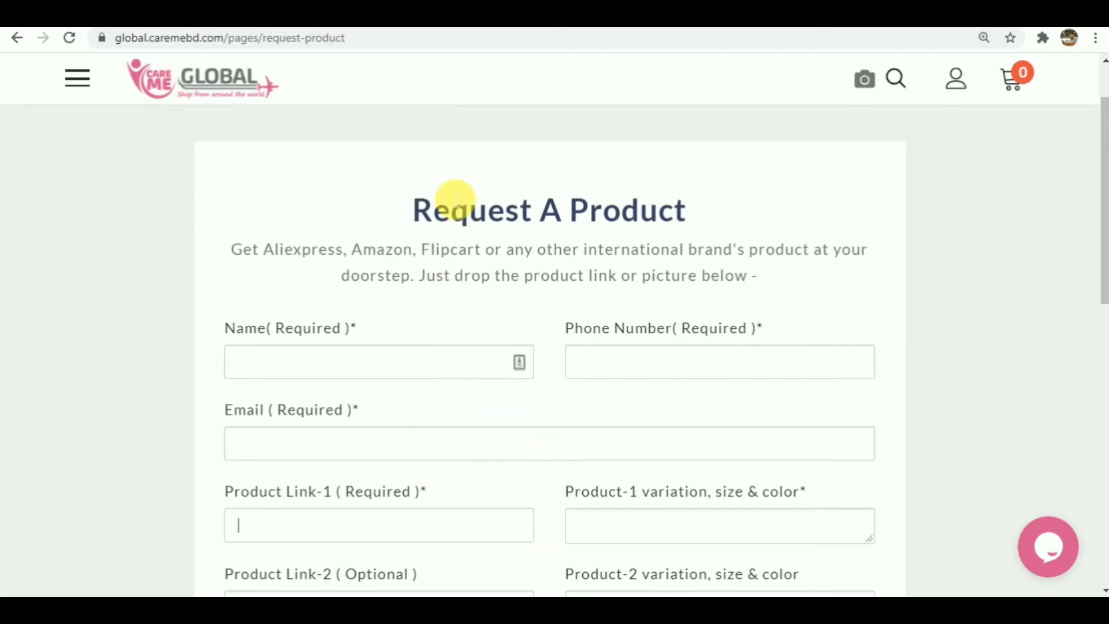
pyautogui.scroll(-1, 534, 309)
pyautogui.scroll(-2, 534, 309)
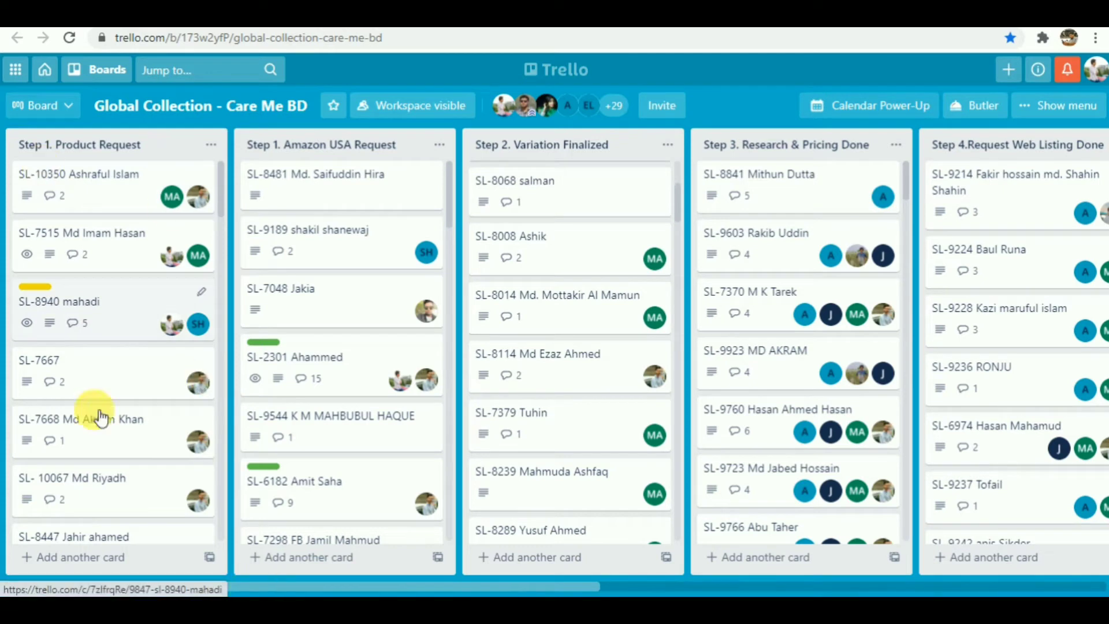
# - Return to the Trello board and review the title, description and comments of the first Step 1. Product Request card
pyautogui.click(91, 195)
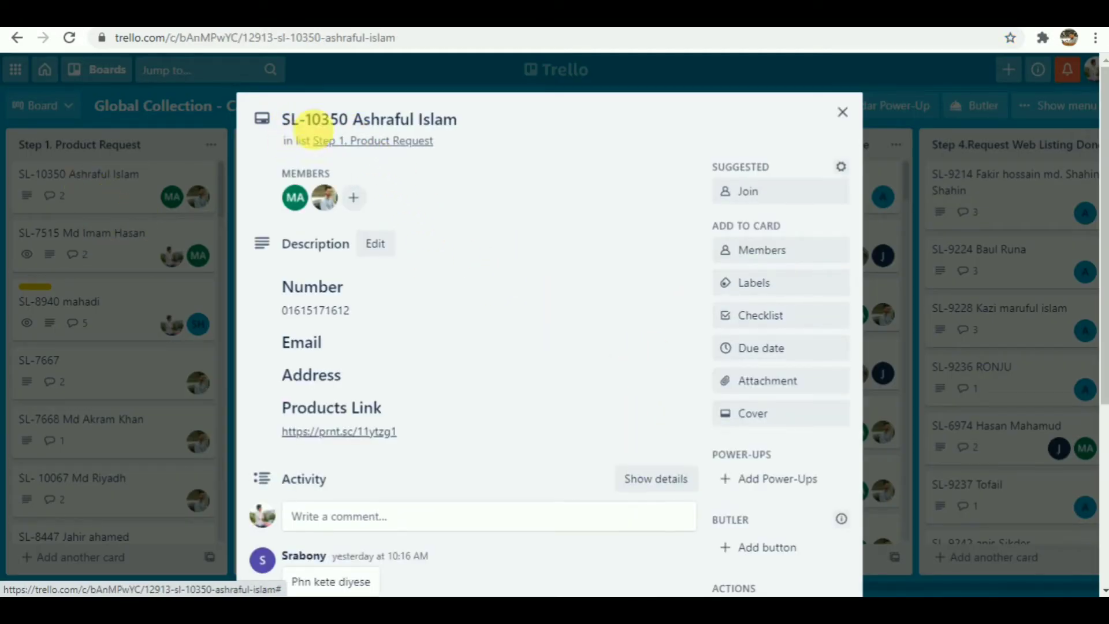
pyautogui.moveTo(357, 122); pyautogui.dragTo(478, 205)
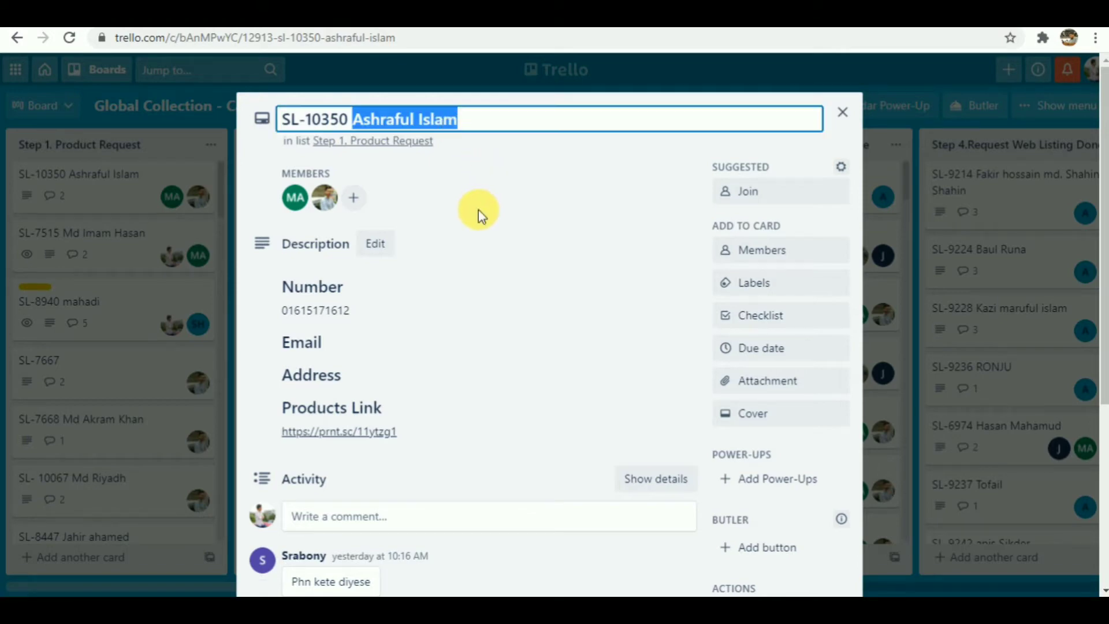
pyautogui.scroll(-2, 404, 326)
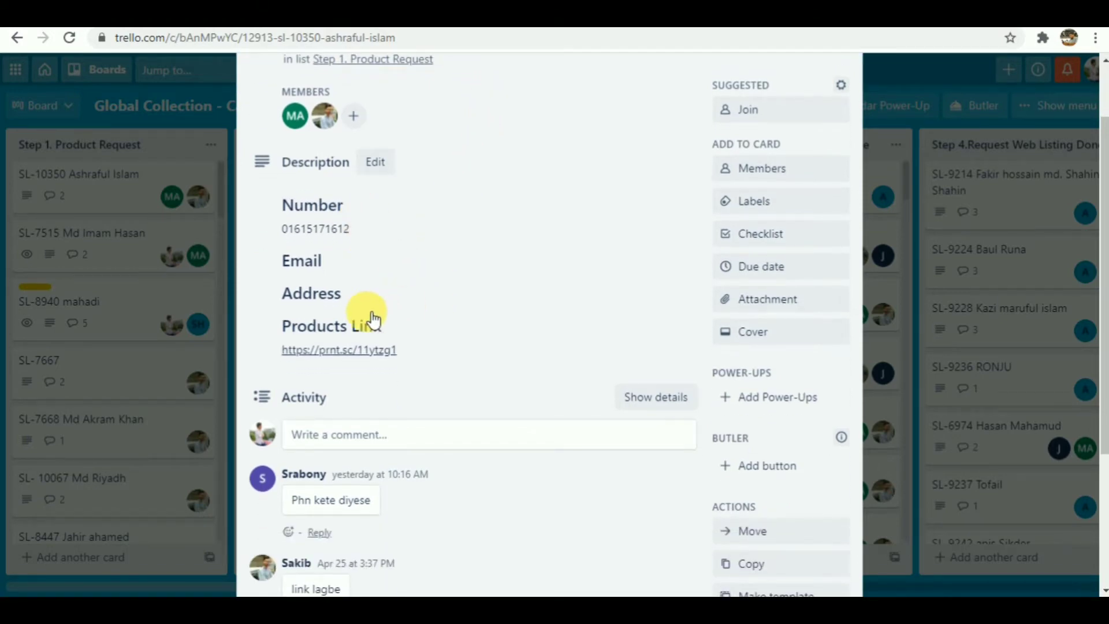
pyautogui.scroll(-2, 404, 323)
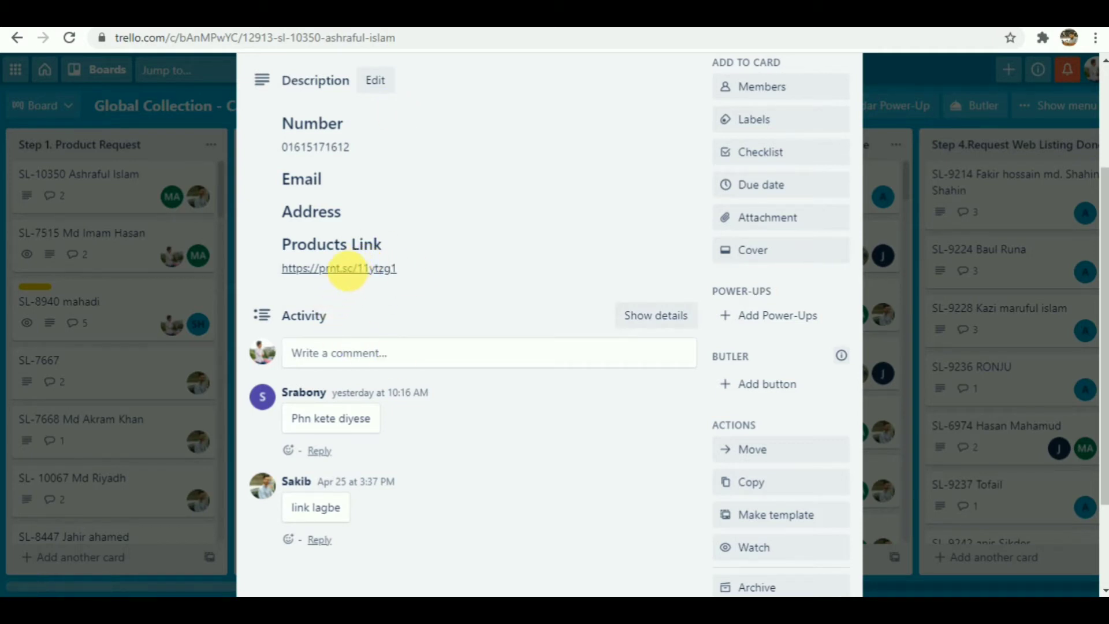
# - View the product screenshot linked in the card's description, and return to the board with the card closed
pyautogui.click(348, 269)
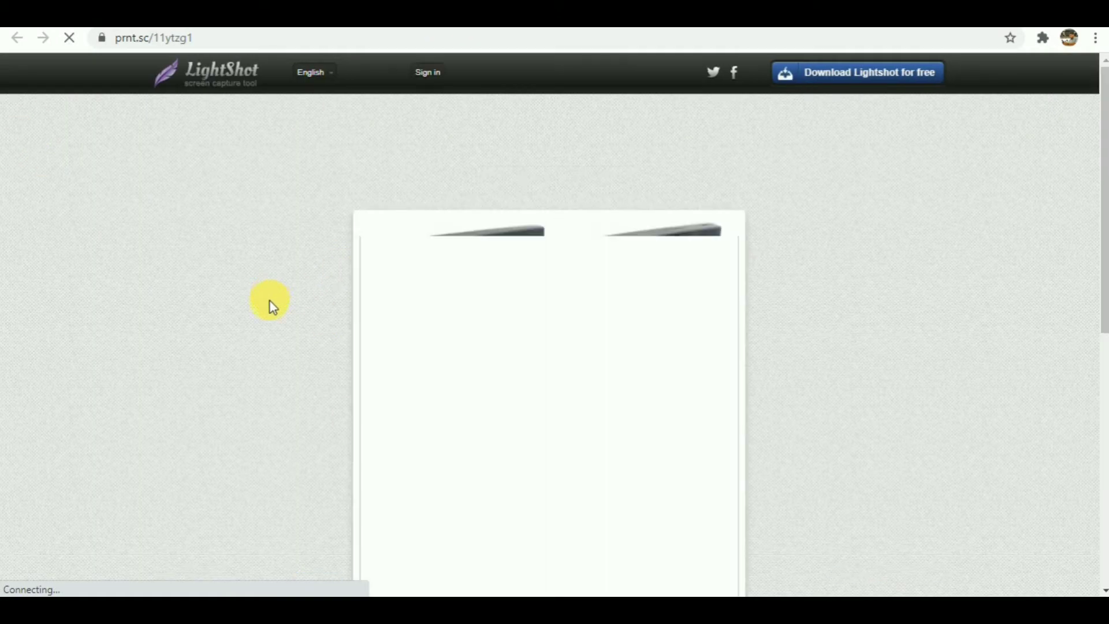
pyautogui.scroll(-3, 599, 379)
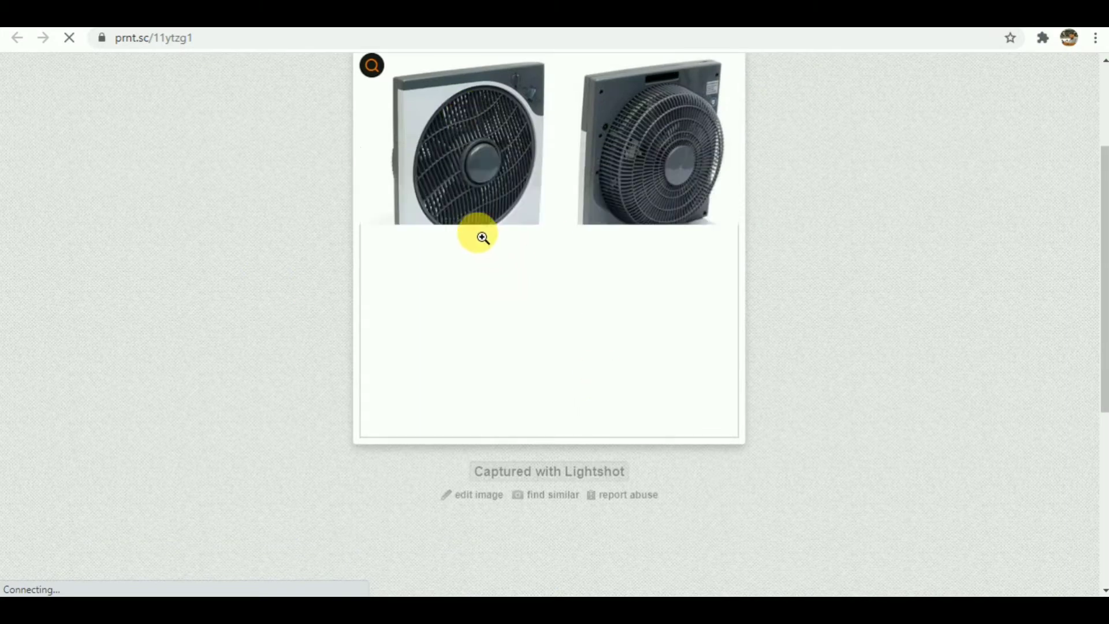
pyautogui.scroll(1, 430, 173)
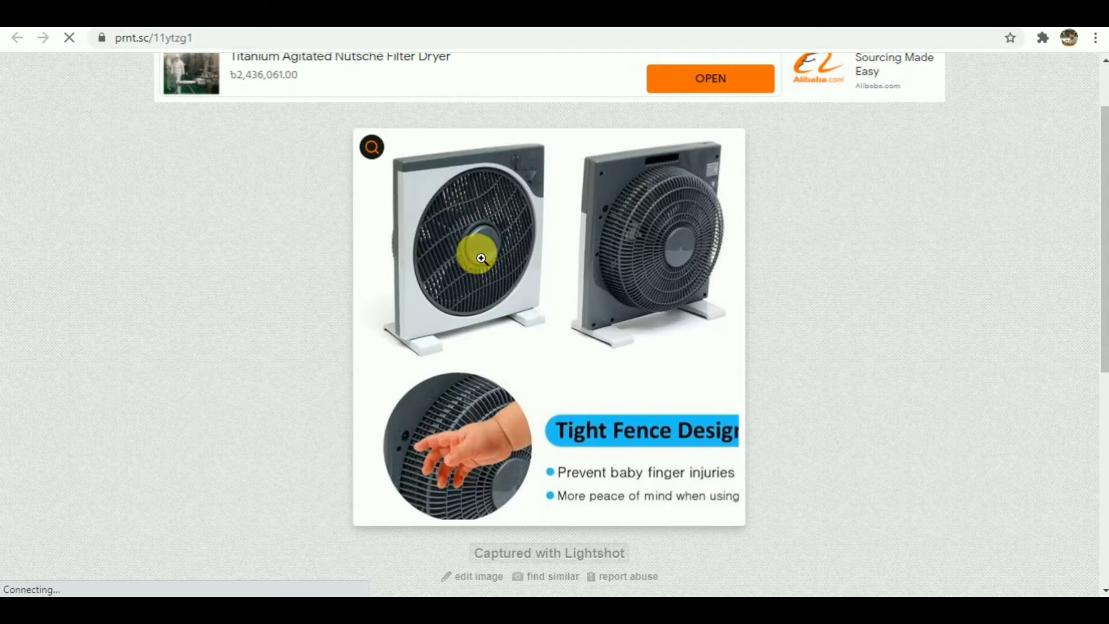
pyautogui.moveTo(381, 160)
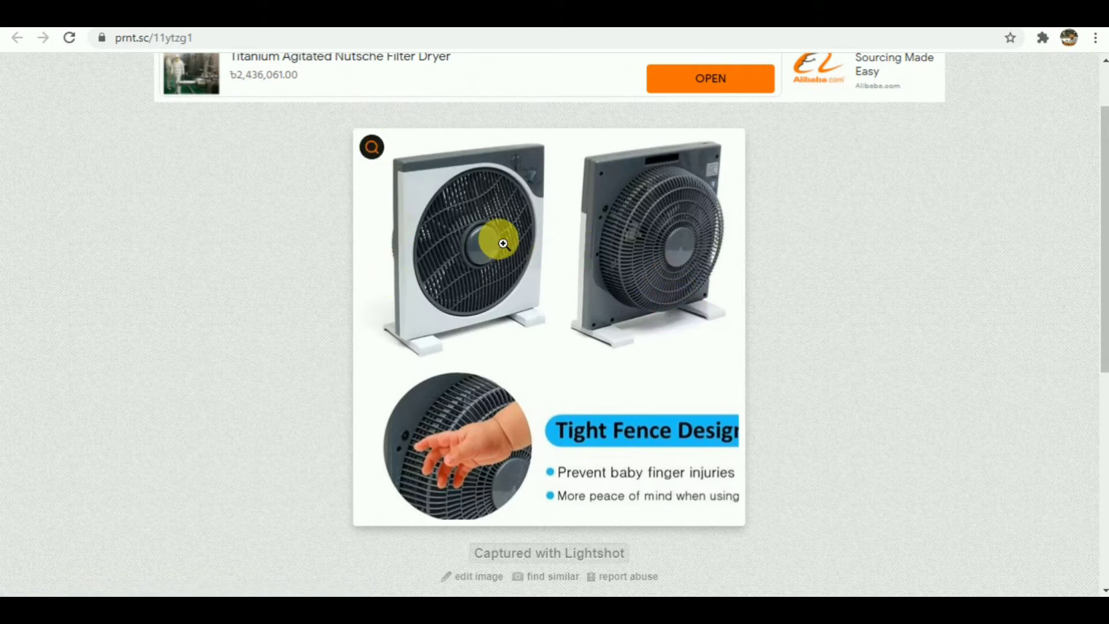
pyautogui.hotkey('ctrl', 'w')
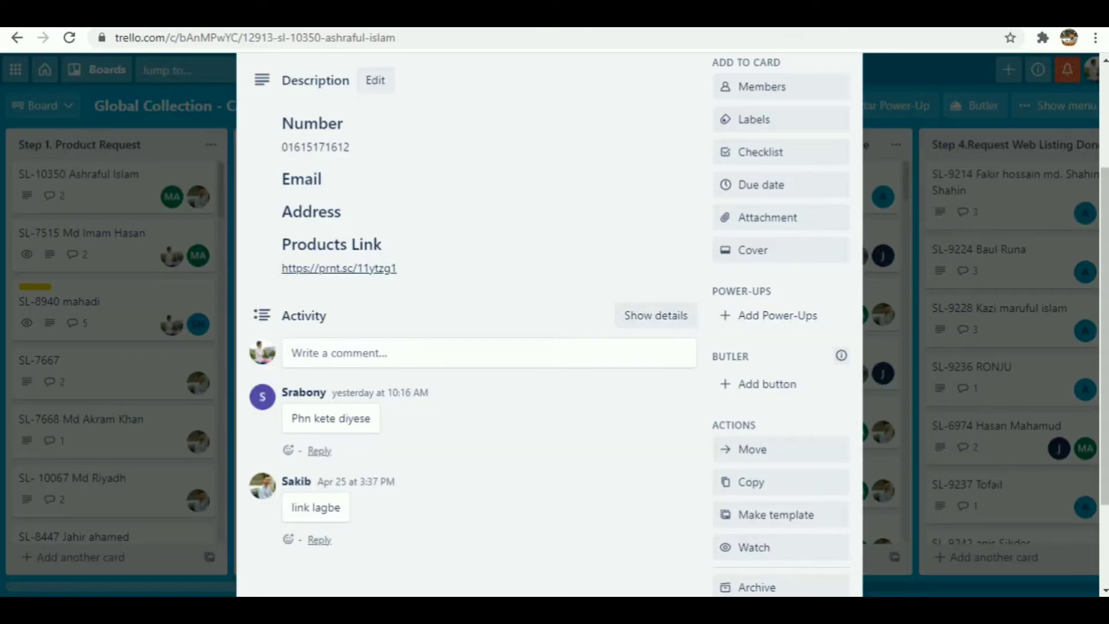
pyautogui.scroll(3, 641, 272)
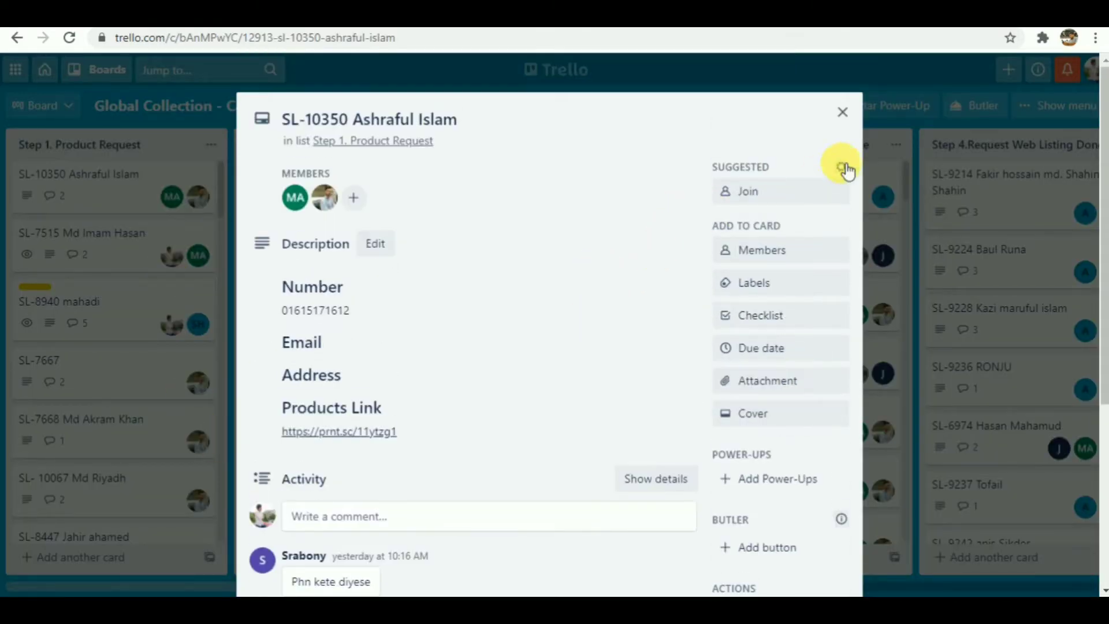
pyautogui.click(842, 112)
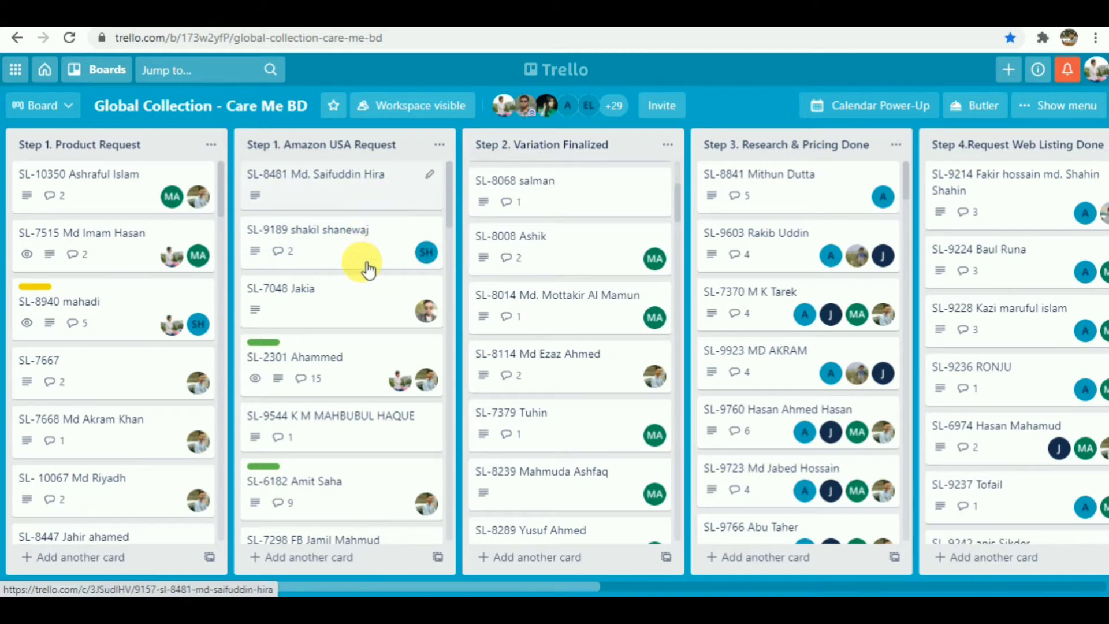
# - Look through the cards in the Step 1. Amazon USA Request list
pyautogui.scroll(-2, 367, 263)
pyautogui.scroll(2, 367, 269)
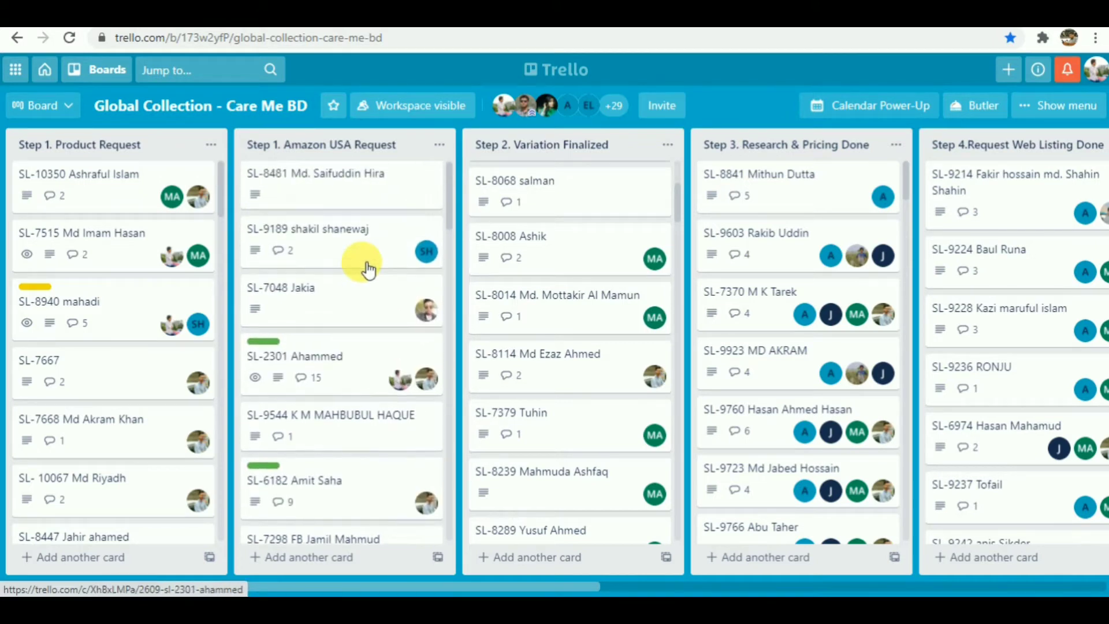
pyautogui.scroll(-2, 367, 269)
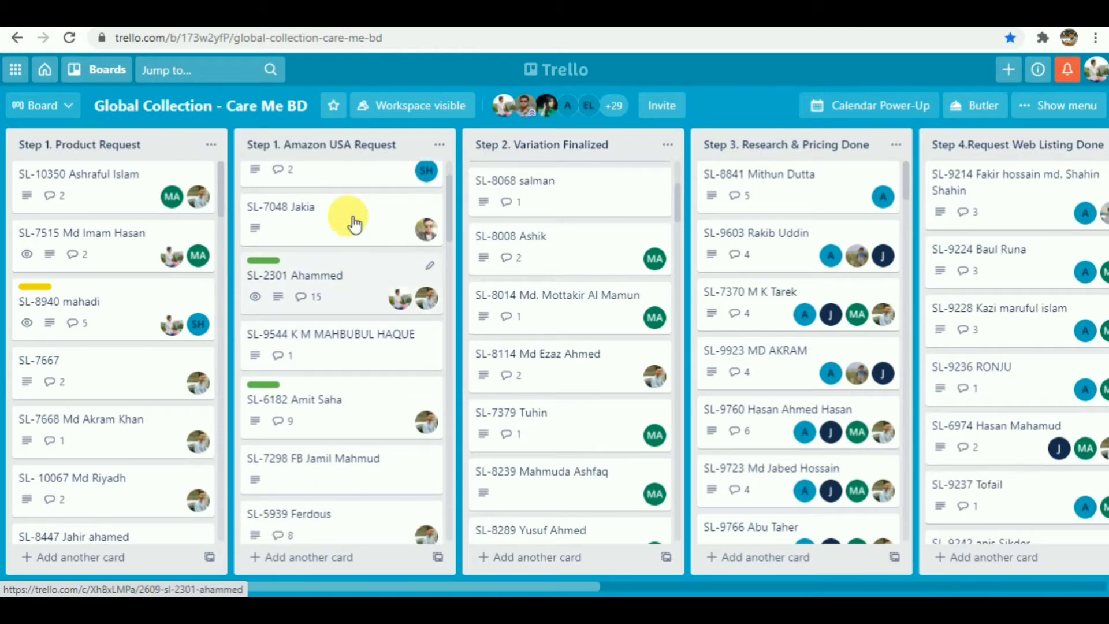
pyautogui.scroll(2, 328, 364)
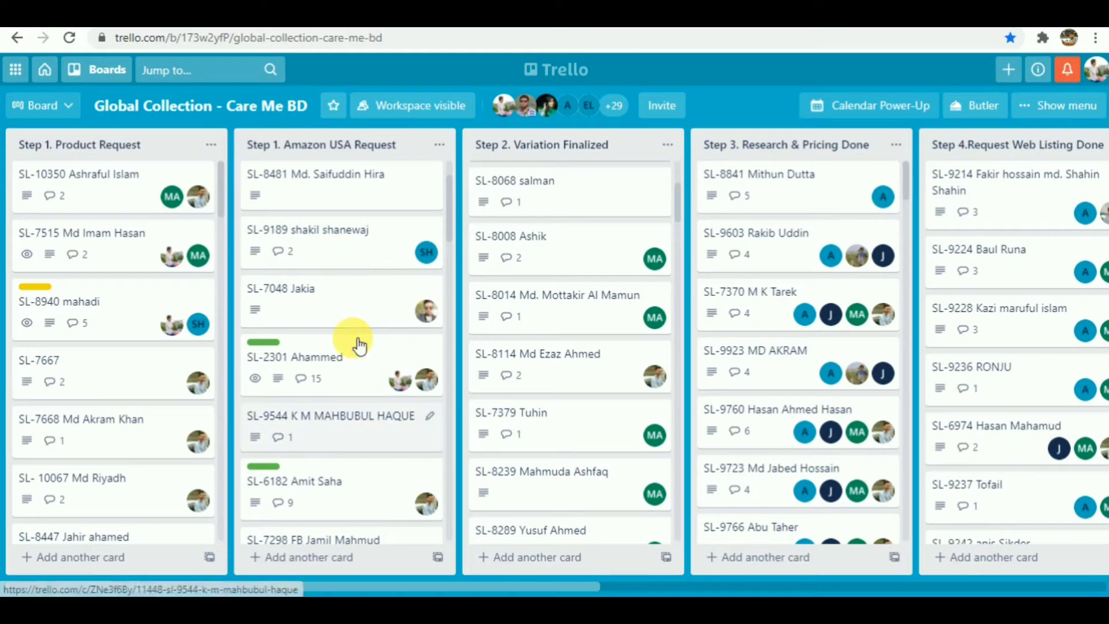
# - Open the first card in the Step 1. Amazon USA Request list and follow its product link to the Colgate toothpaste page on Amazon
pyautogui.click(374, 198)
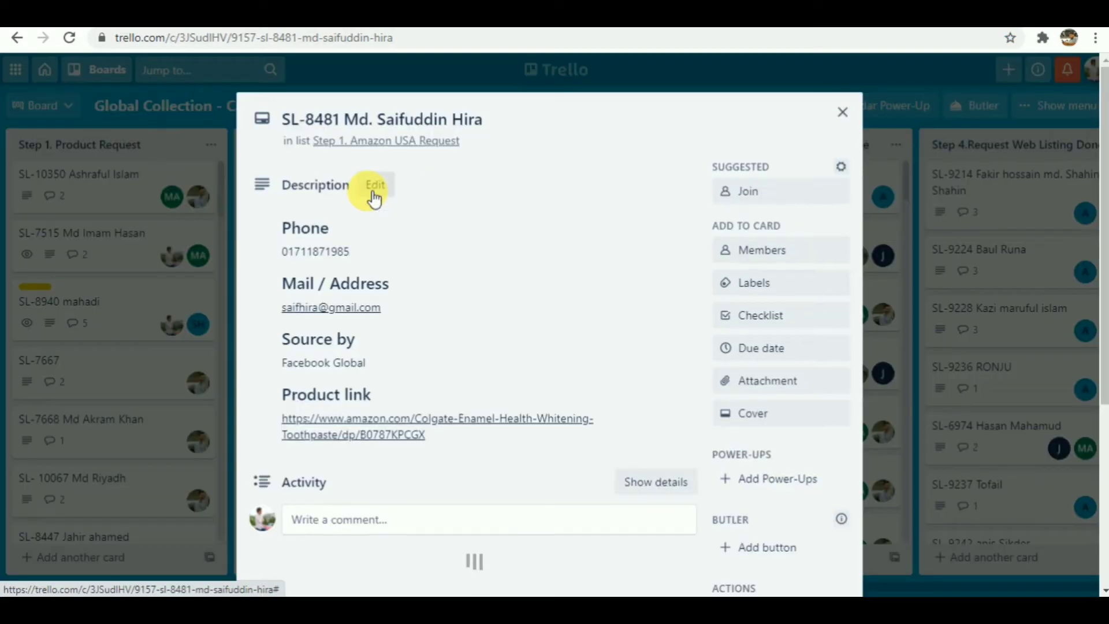
pyautogui.scroll(-2, 356, 406)
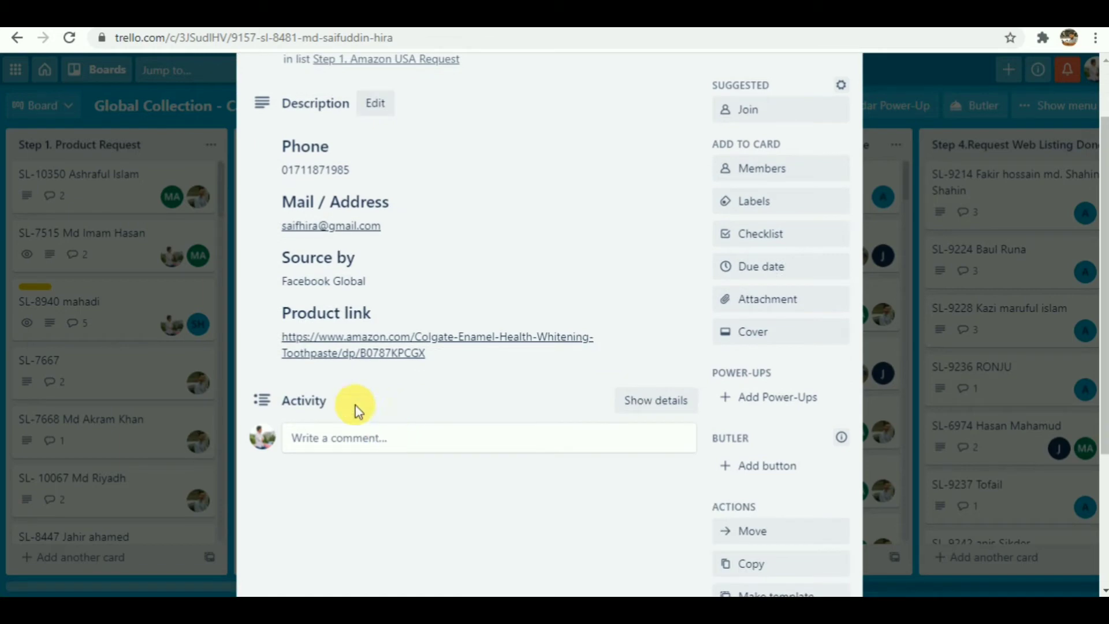
pyautogui.click(404, 354)
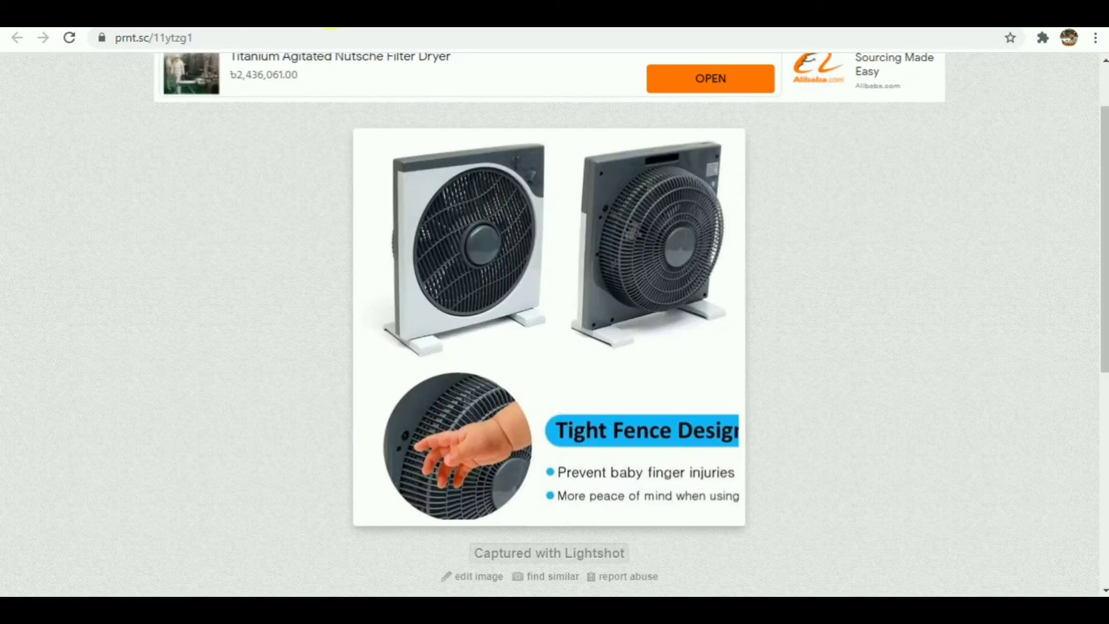
pyautogui.click(331, 16)
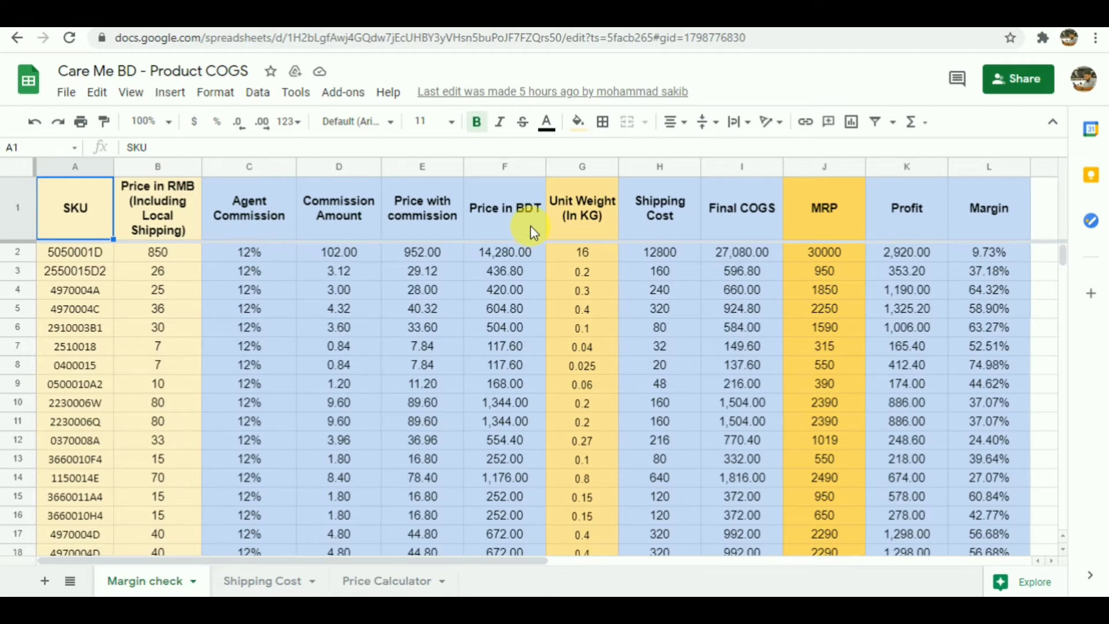
pyautogui.hotkey('ctrl', 'Tab')
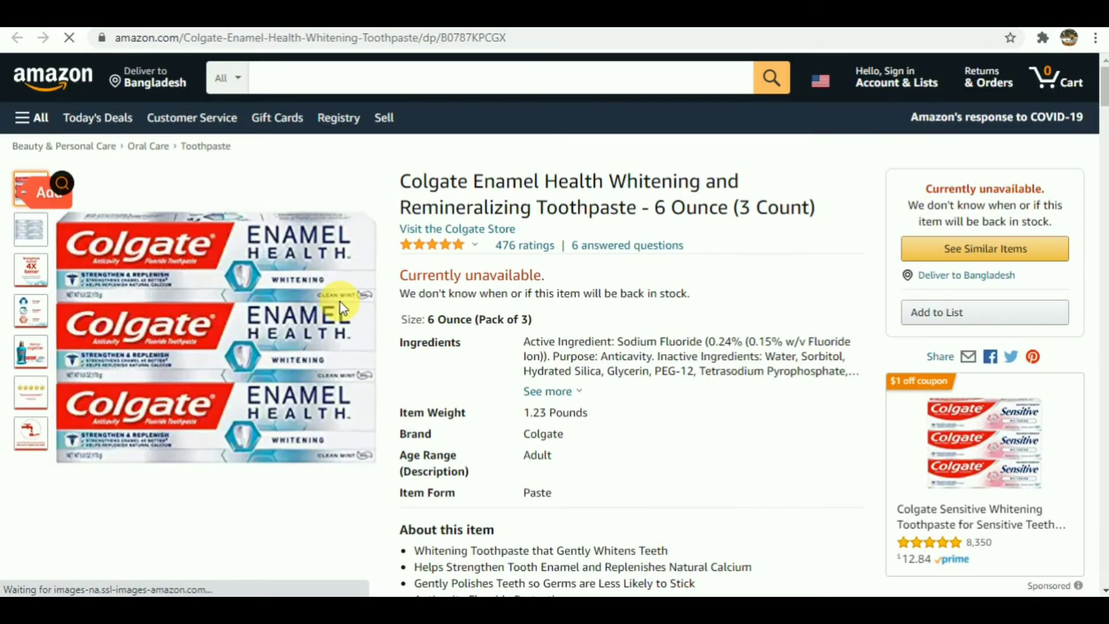
# - Examine the toothpaste listing's images and product details, and return to the Trello board with the listing and card closed
pyautogui.moveTo(29, 311)
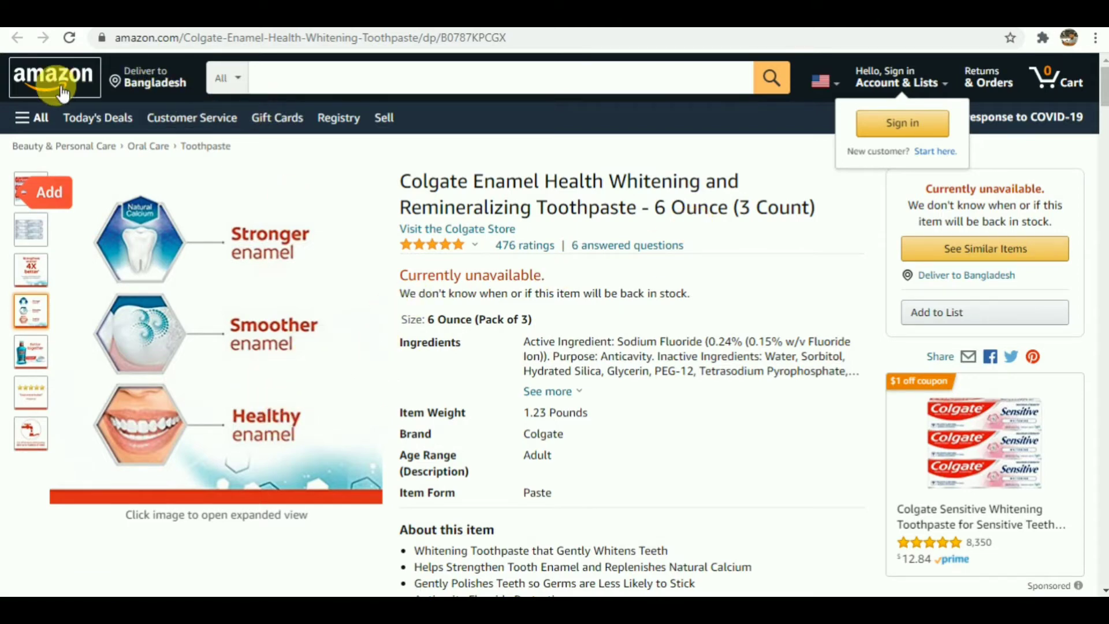
pyautogui.scroll(-3, 329, 202)
pyautogui.scroll(3, 508, 425)
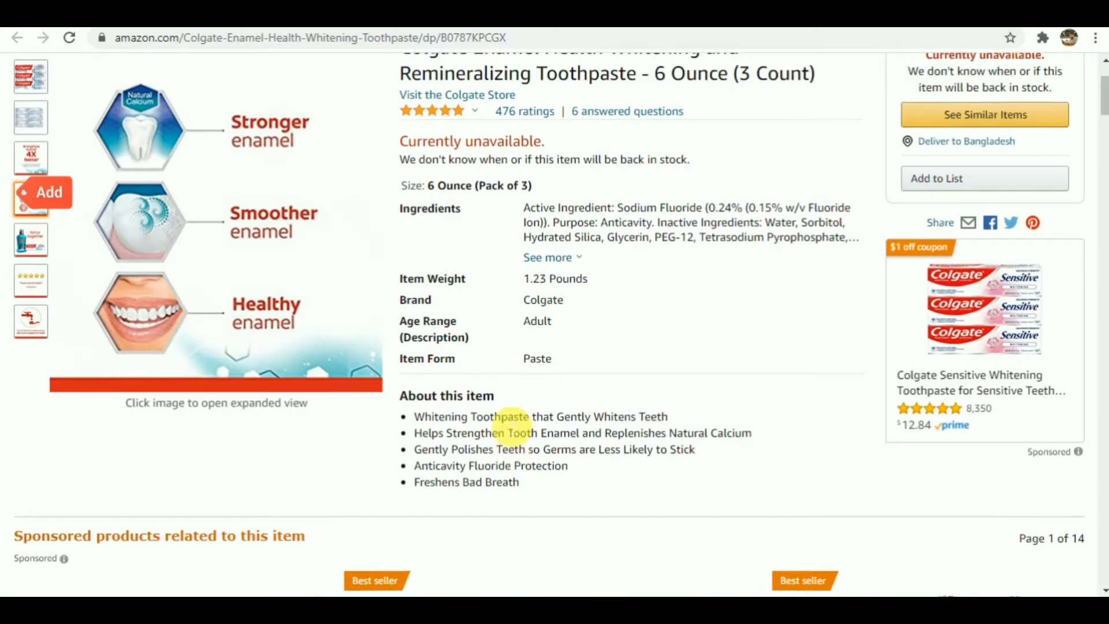
pyautogui.scroll(-4, 525, 508)
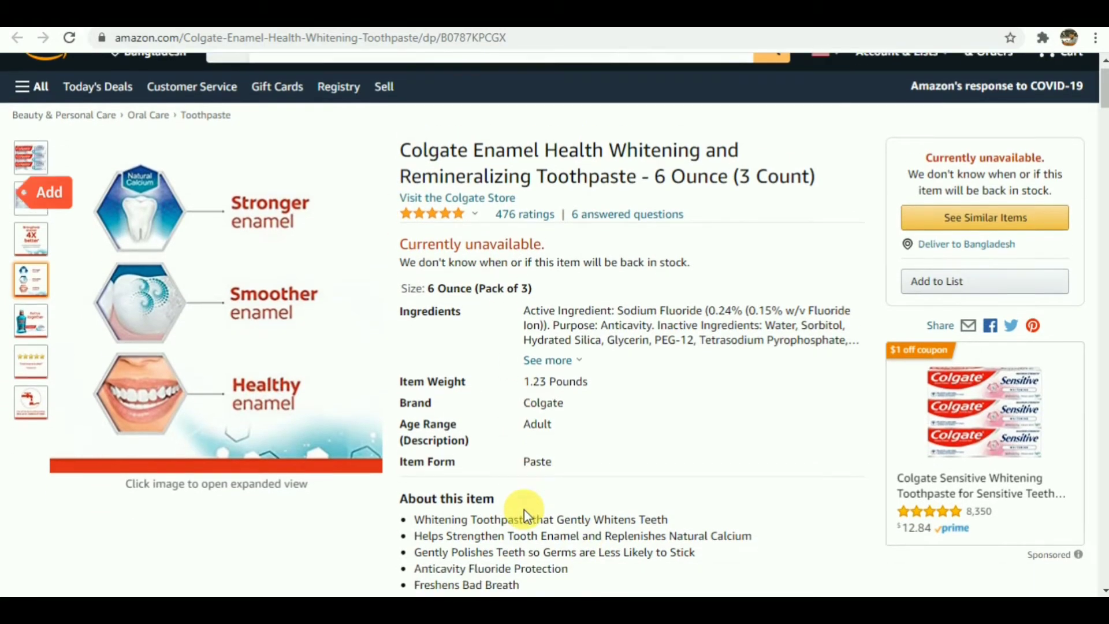
pyautogui.scroll(4, 584, 369)
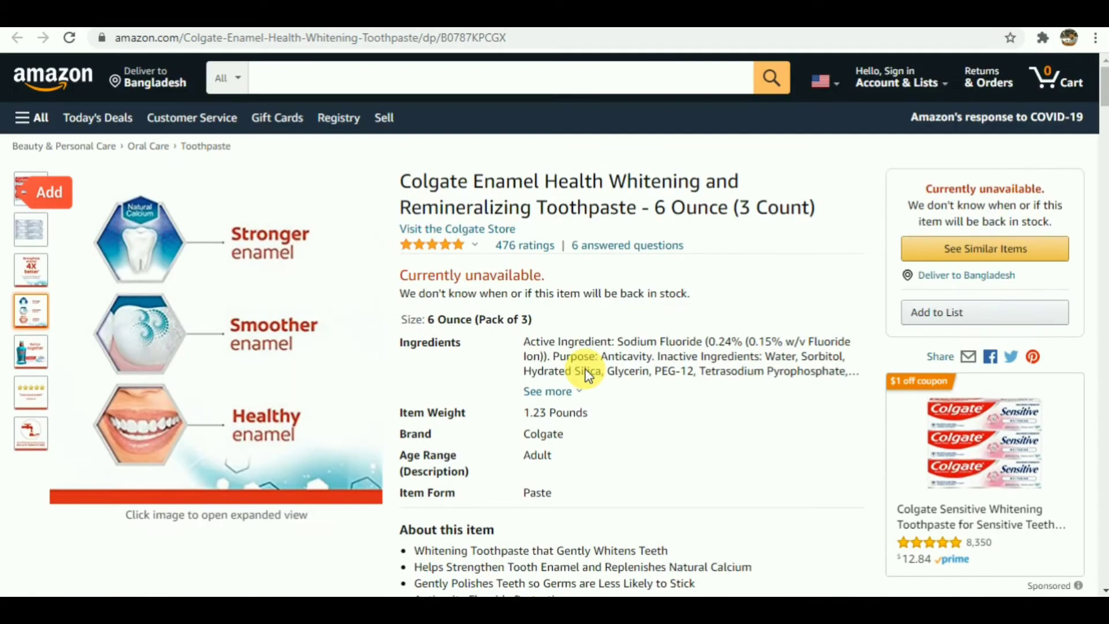
pyautogui.hotkey('ctrl', 'w')
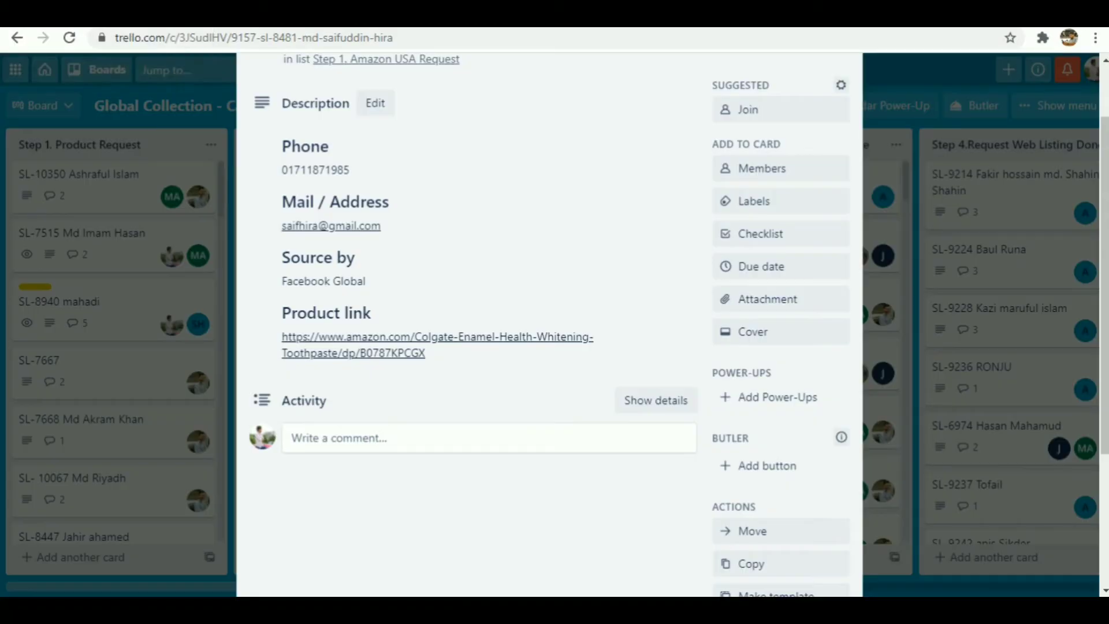
pyautogui.scroll(2, 826, 146)
pyautogui.click(846, 115)
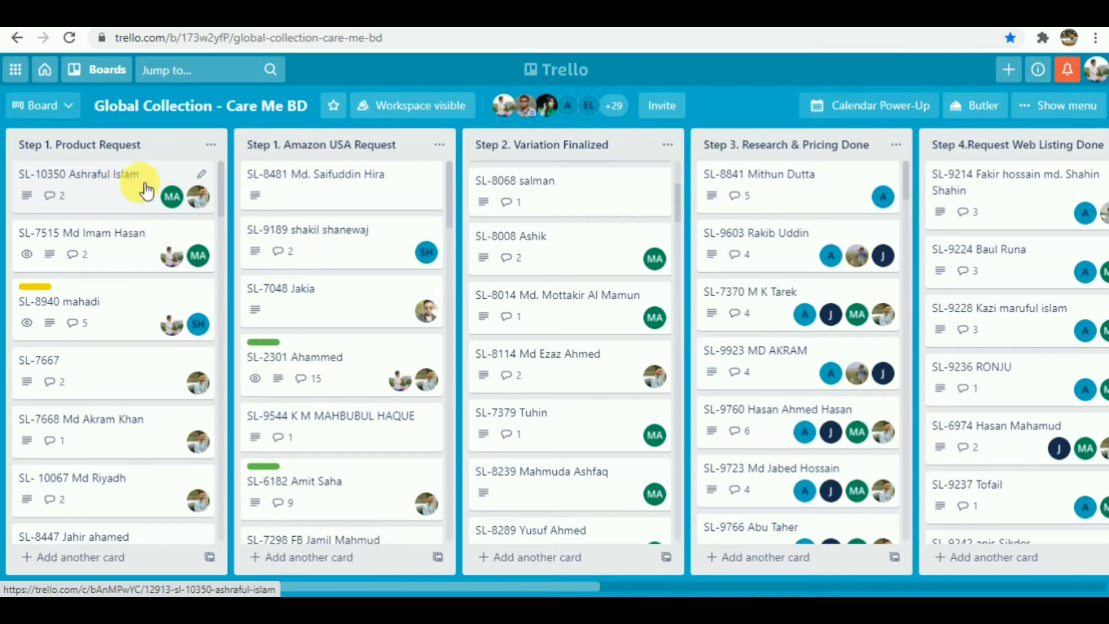
# - Review the first visible Step 2. Variation Finalized card and load its first AliExpress link, keeping the card in view
pyautogui.click(565, 198)
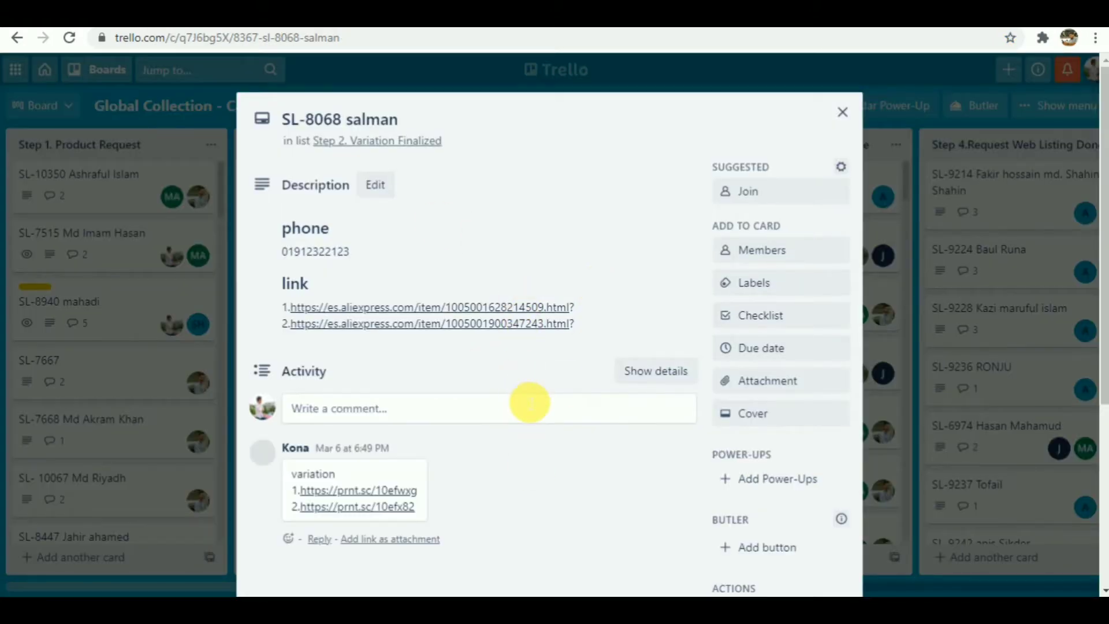
pyautogui.scroll(-2, 527, 405)
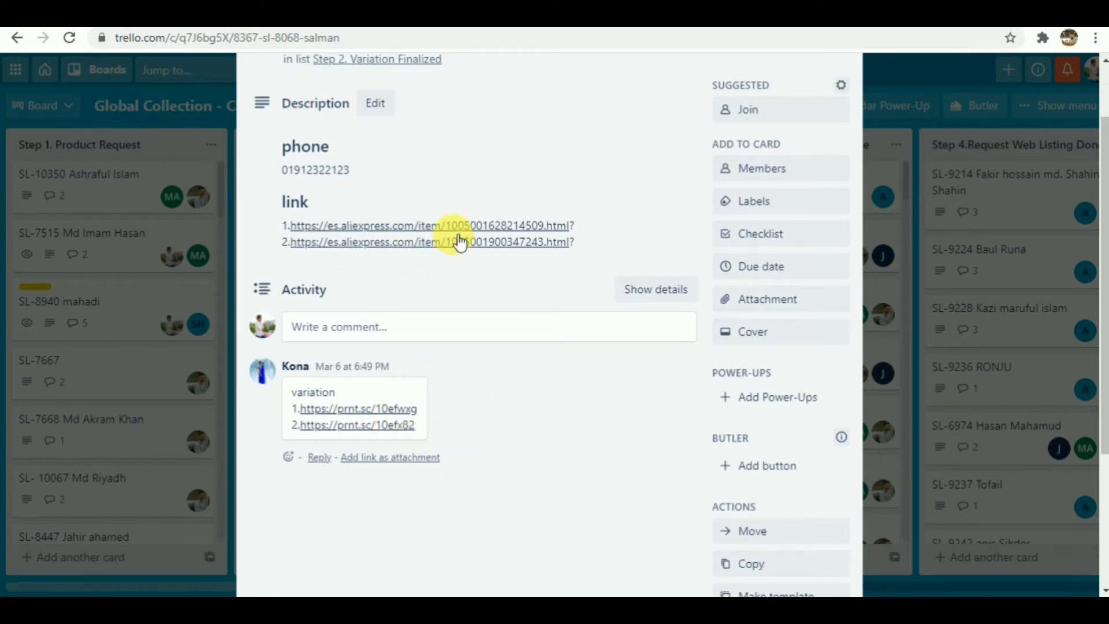
pyautogui.click(389, 230)
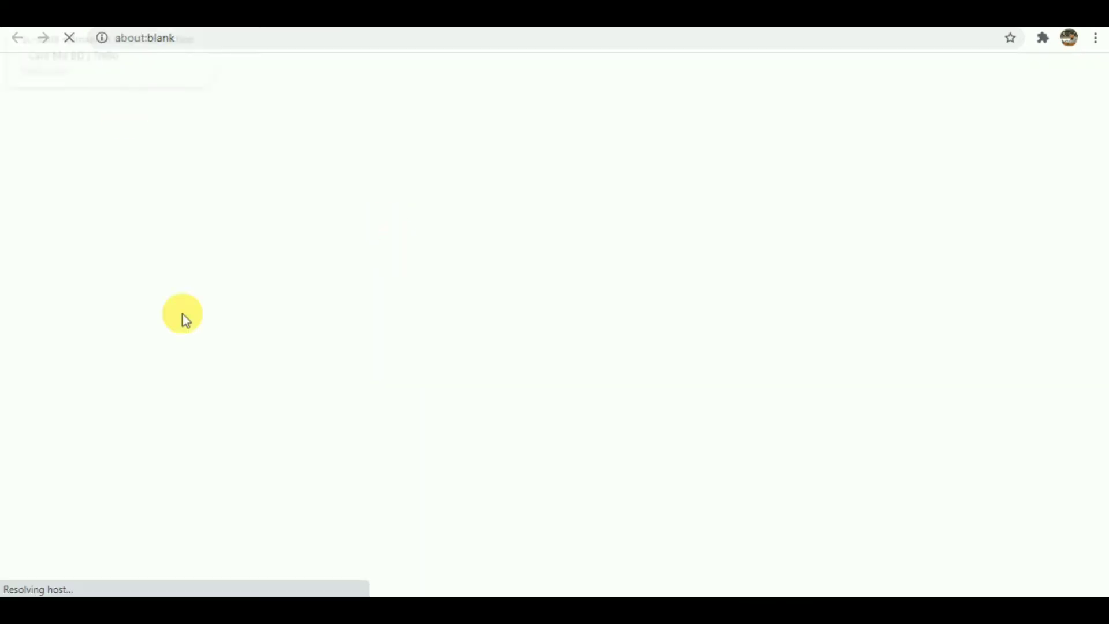
pyautogui.hotkey('ctrl', 'w')
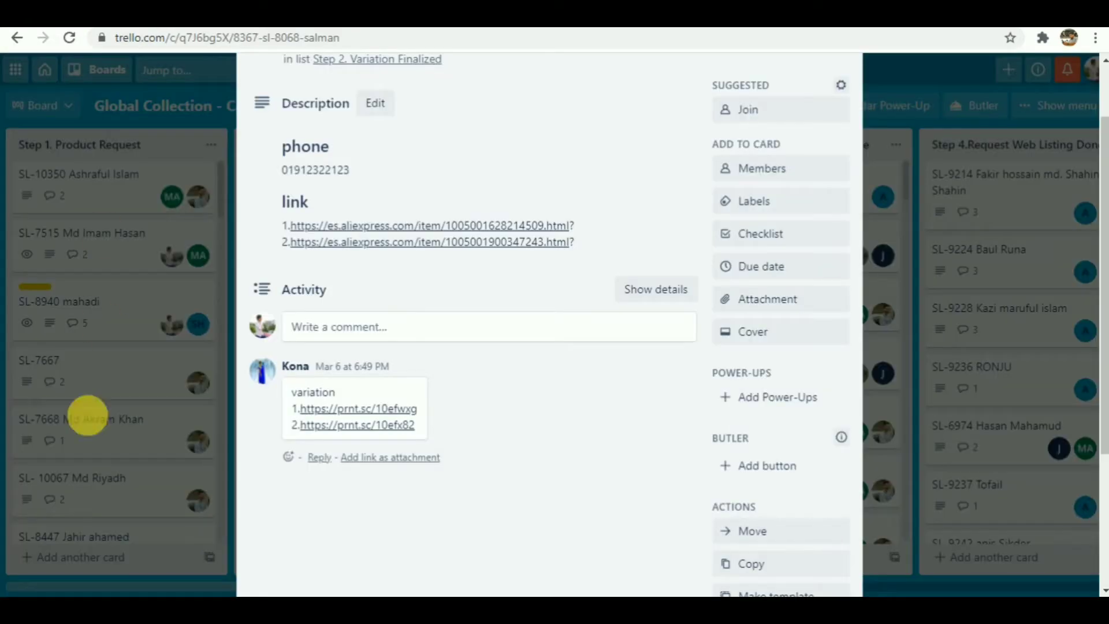
# - View the first variation screenshot linked in the card's comment and examine the marked color option of the door lock
pyautogui.click(387, 411)
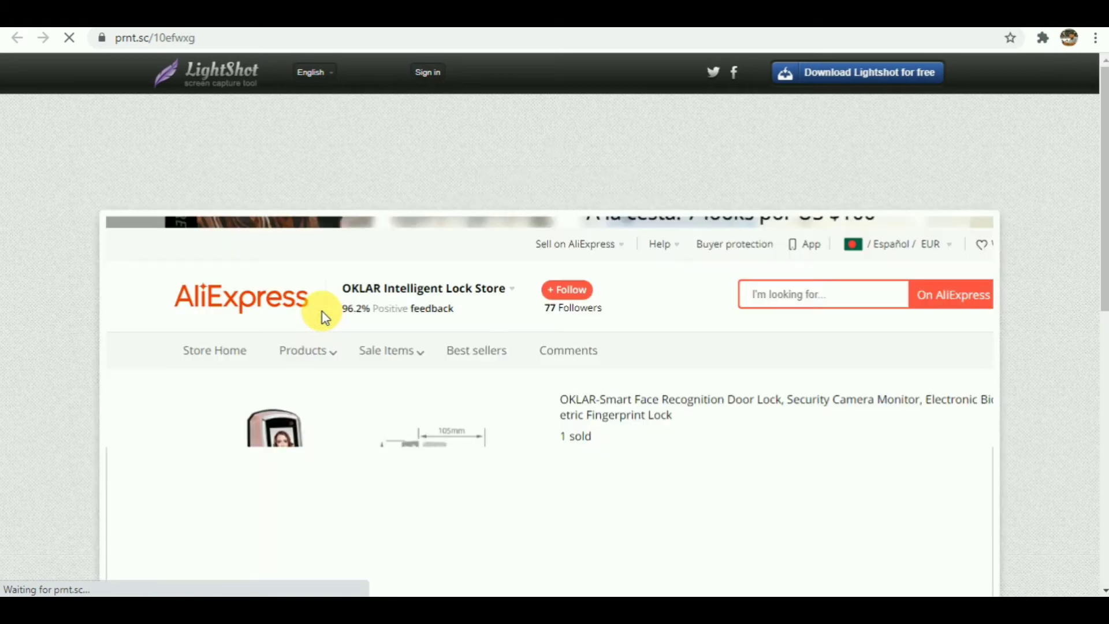
pyautogui.scroll(-3, 321, 313)
pyautogui.click(508, 329)
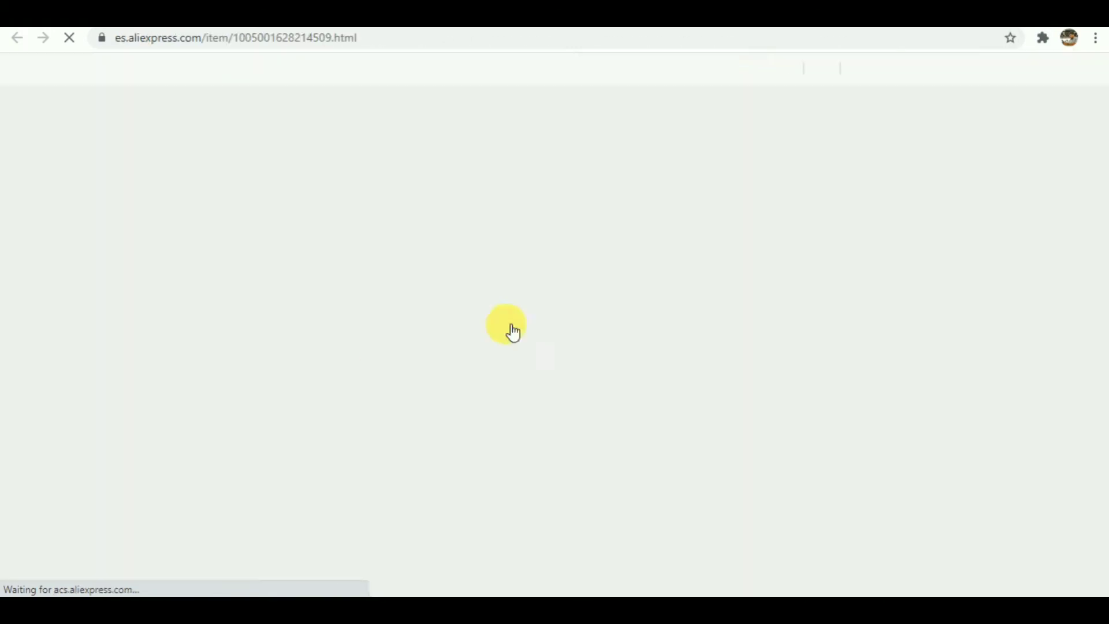
pyautogui.scroll(-2, 530, 371)
pyautogui.hotkey('alt', 'Left')
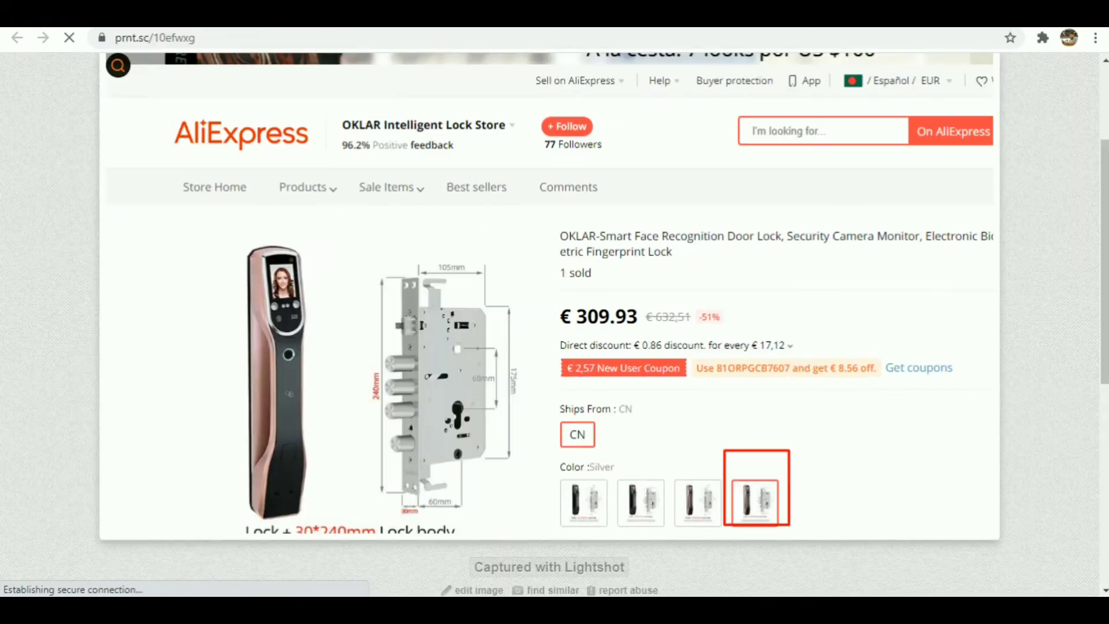
pyautogui.scroll(-1, 613, 510)
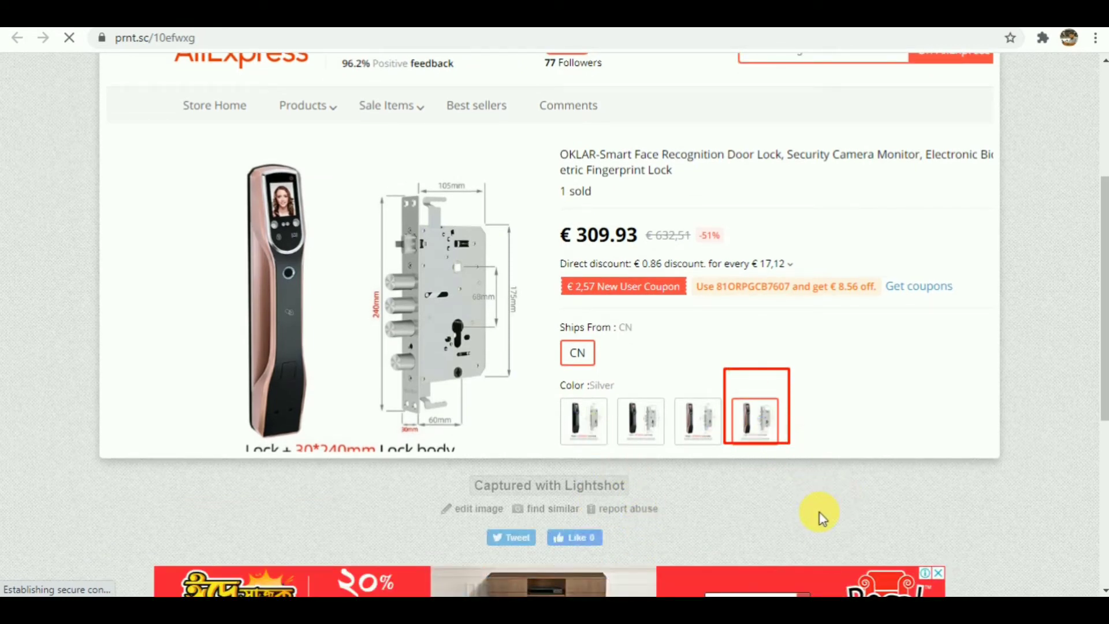
# - Select the fourth color option, Plata, on the lock's AliExpress page to match the screenshot, and dismiss the notification request
pyautogui.hotkey('alt', 'Right')
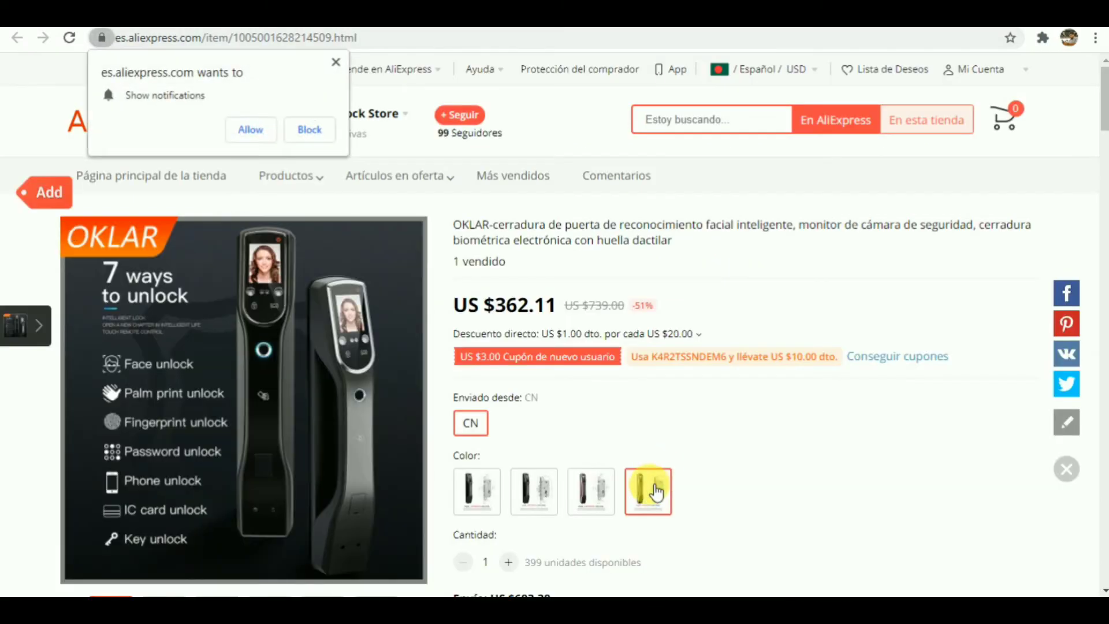
pyautogui.click(656, 491)
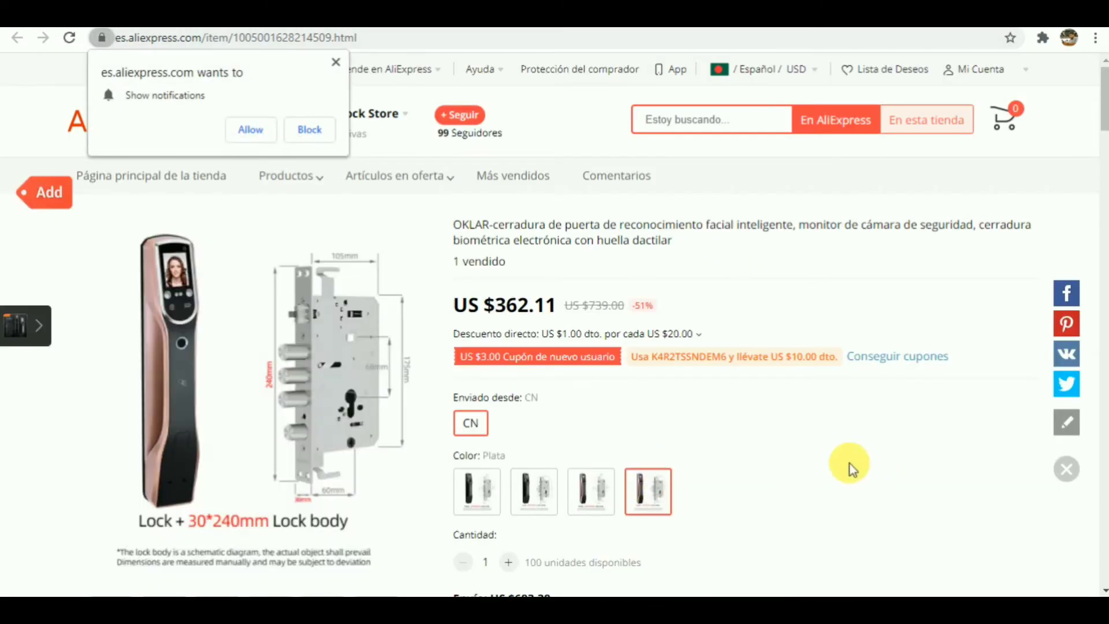
pyautogui.click(336, 63)
pyautogui.scroll(-1, 543, 424)
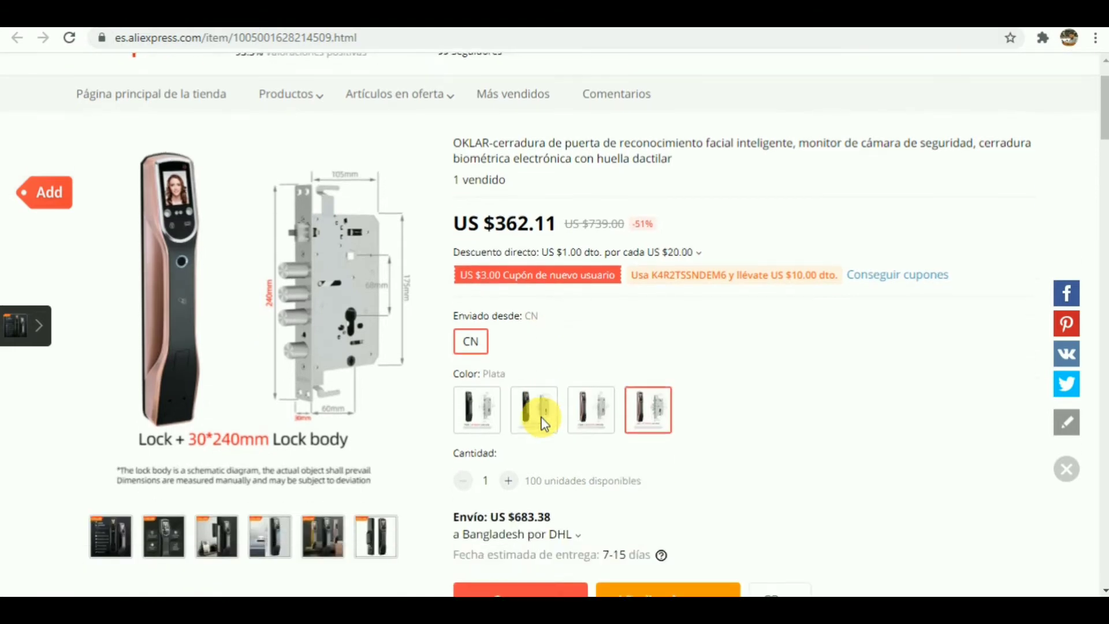
# - Run a 1688 image search from the lock's product picture, with the crop area enlarged to cover the whole image
pyautogui.moveTo(79, 141)
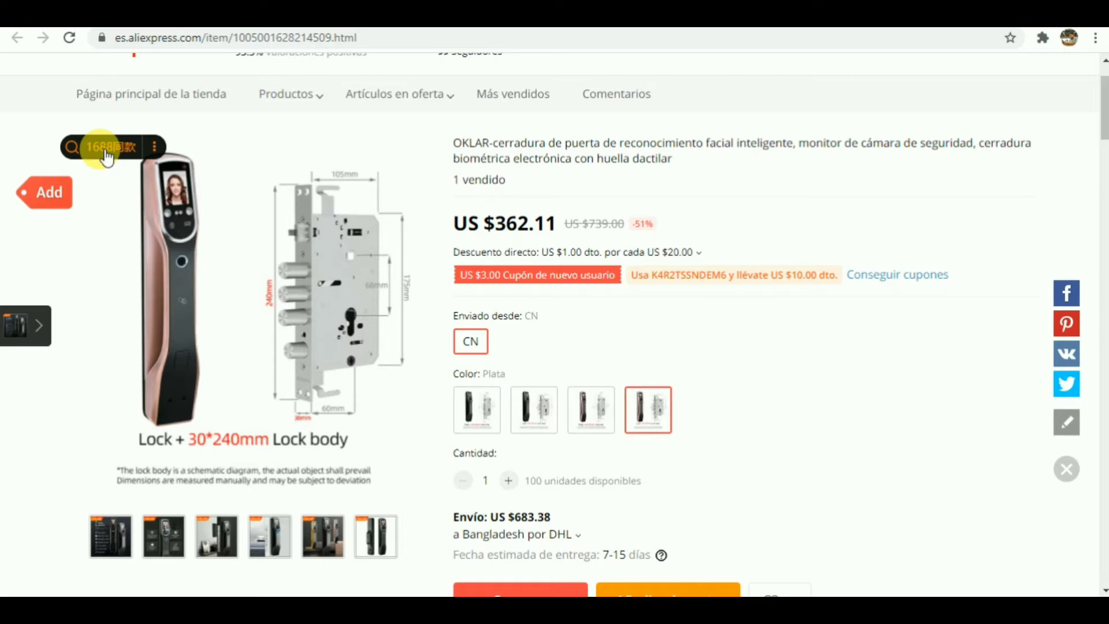
pyautogui.click(106, 157)
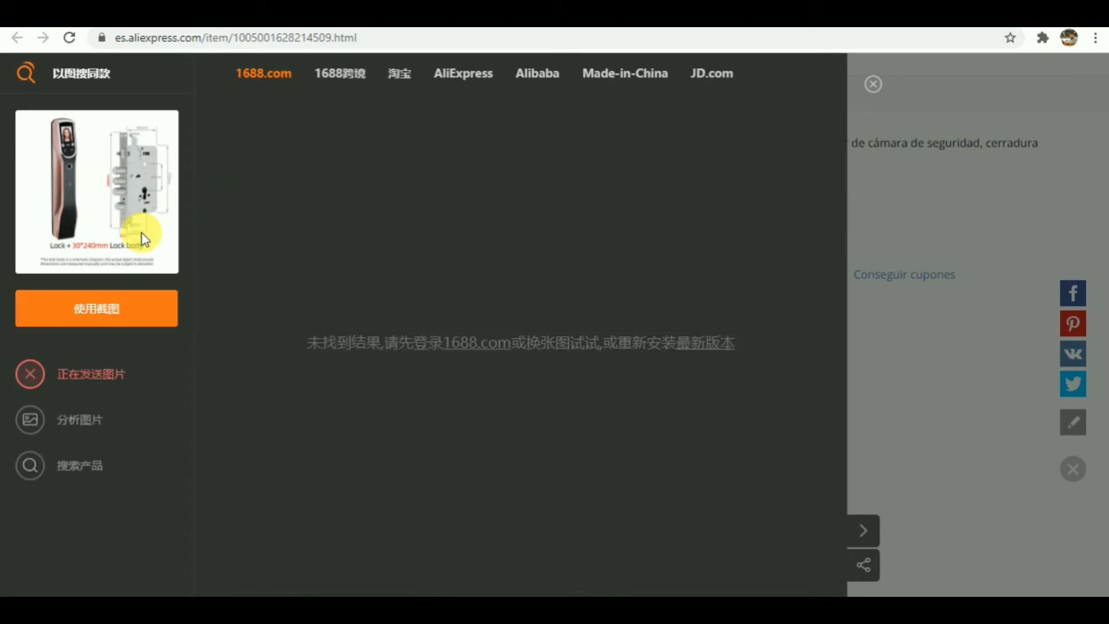
pyautogui.click(127, 302)
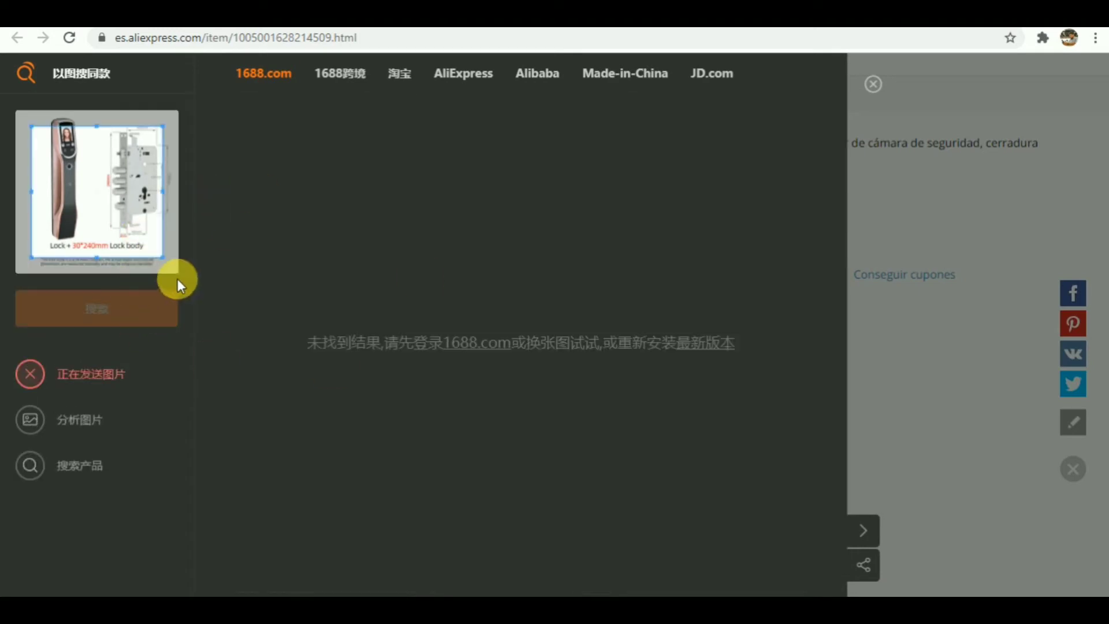
pyautogui.moveTo(165, 265); pyautogui.dragTo(181, 277)
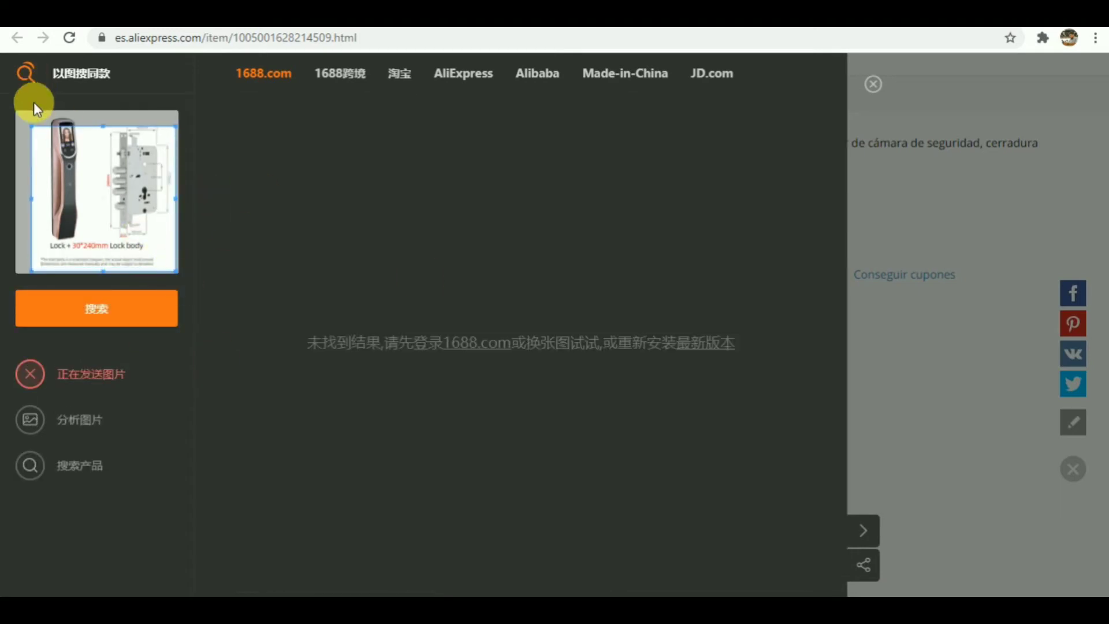
pyautogui.moveTo(39, 131); pyautogui.dragTo(21, 119)
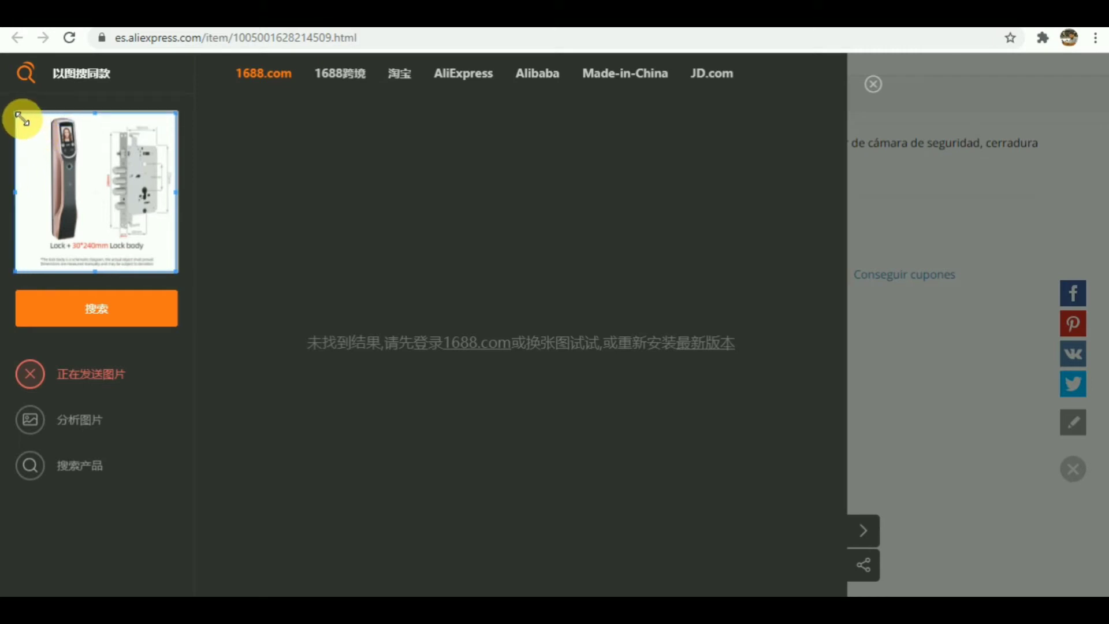
pyautogui.click(133, 311)
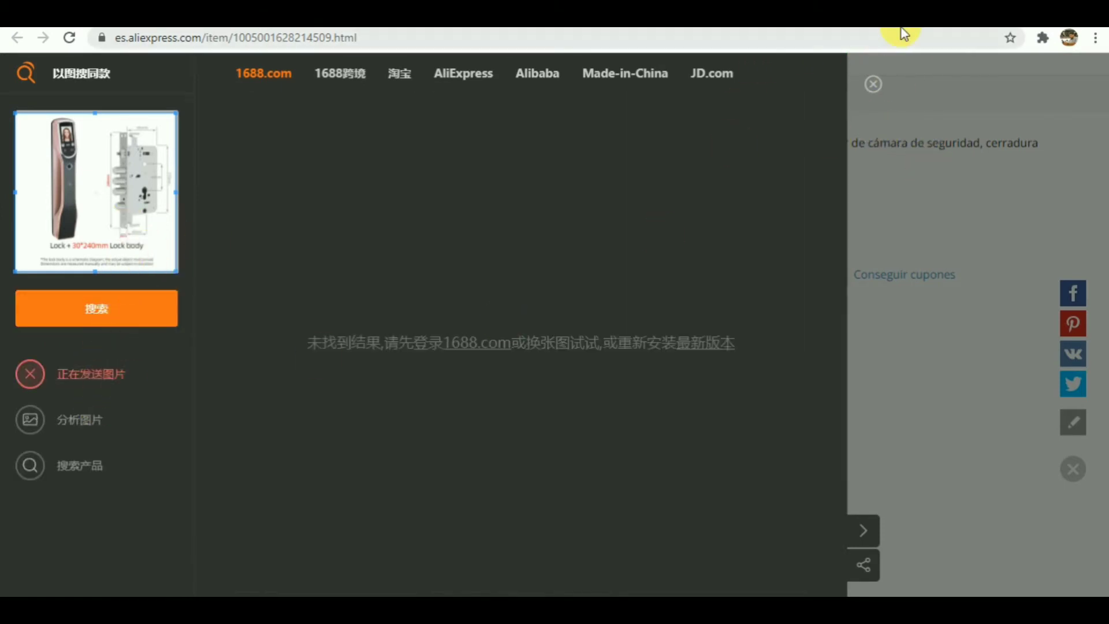
# - Open 1688.com in a new tab and go to its login page
pyautogui.click(912, 17)
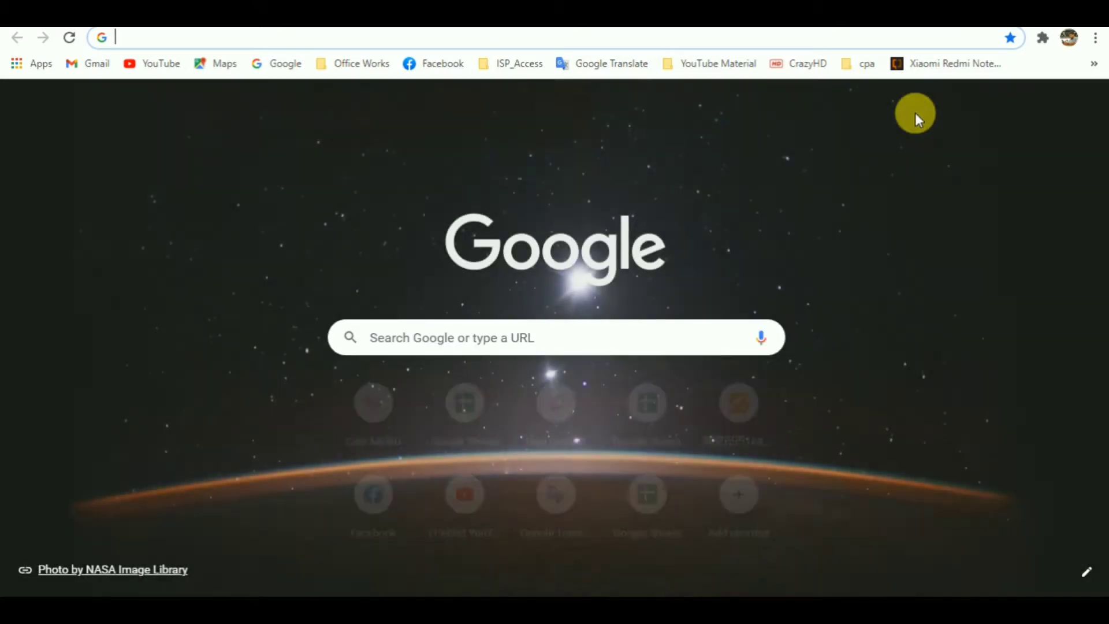
pyautogui.write('1688')
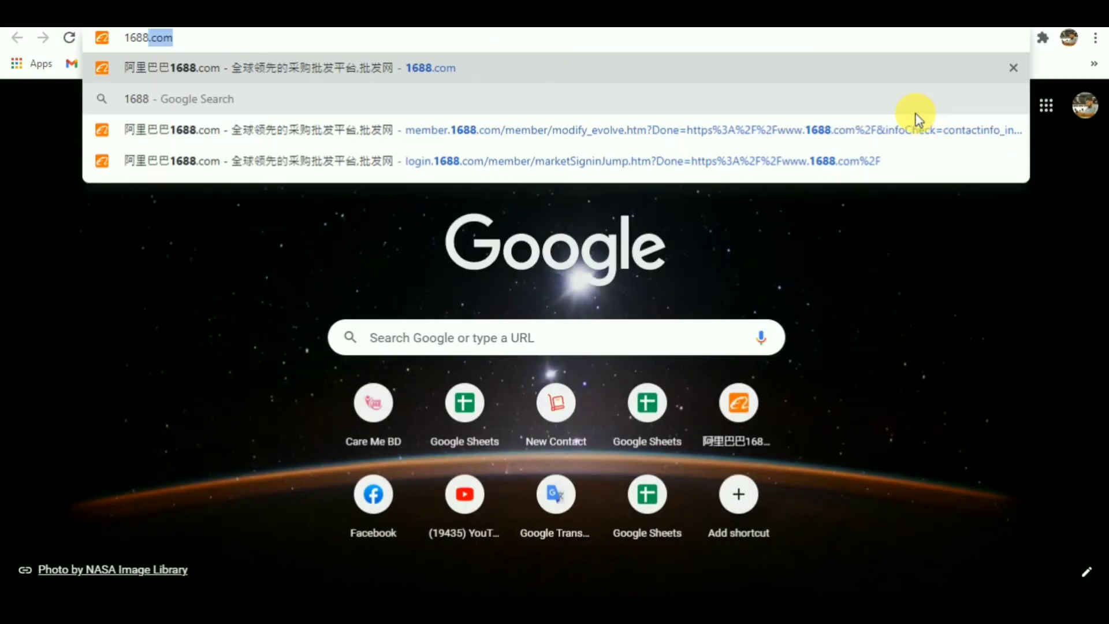
pyautogui.press('Return')
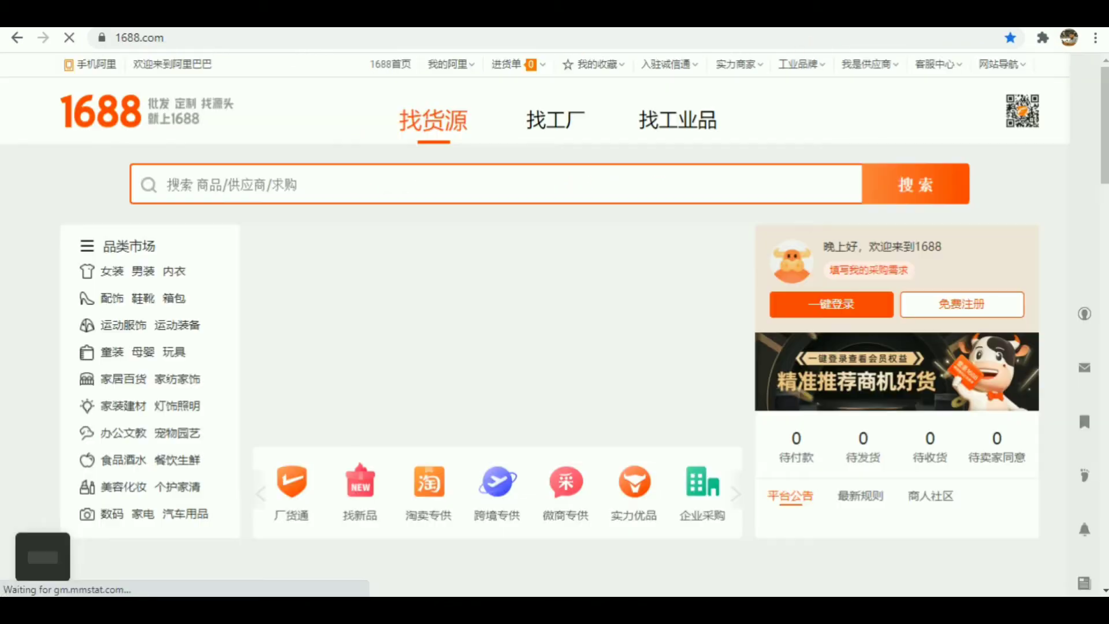
pyautogui.click(847, 186)
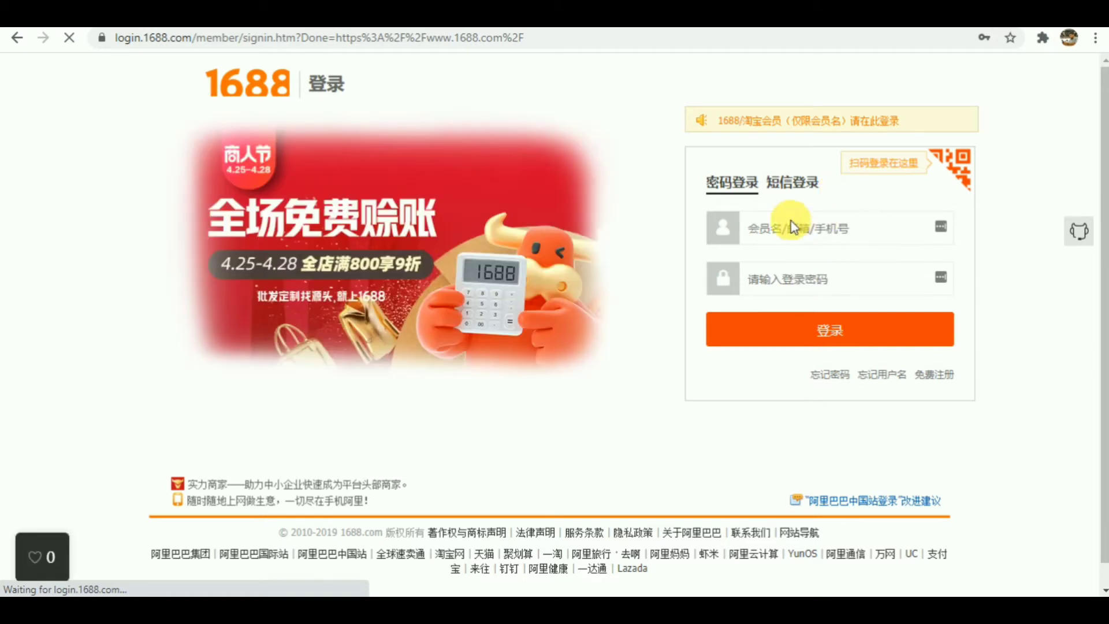
# - Sign in to 1688 with the account name and password, and rerun the lock's image search on the AliExpress page
pyautogui.click(790, 227)
pyautogui.click(777, 271)
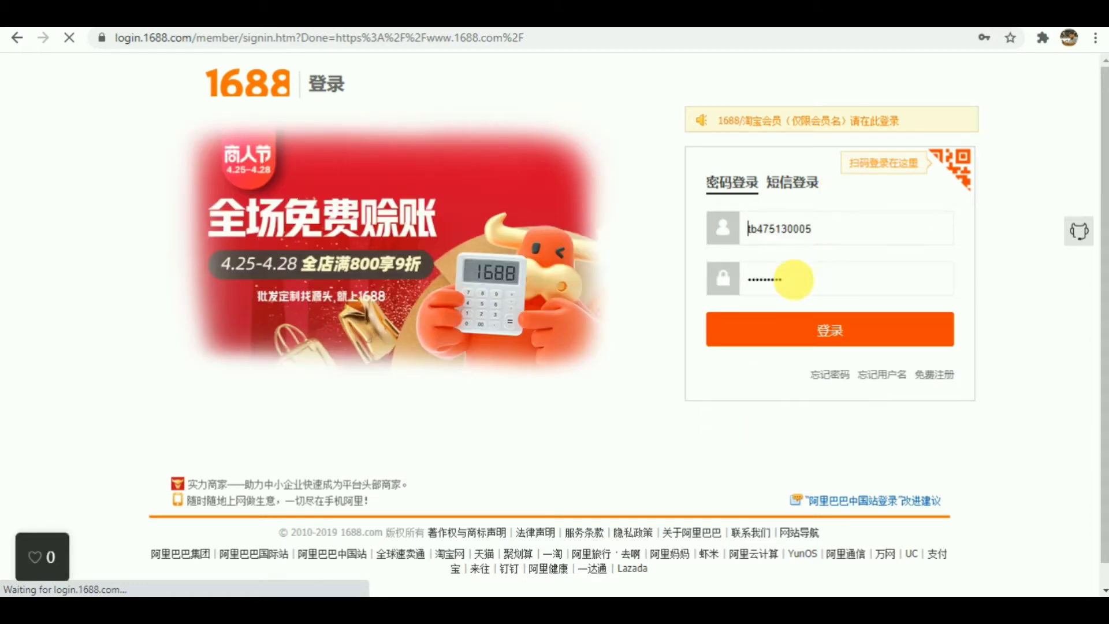
pyautogui.click(810, 323)
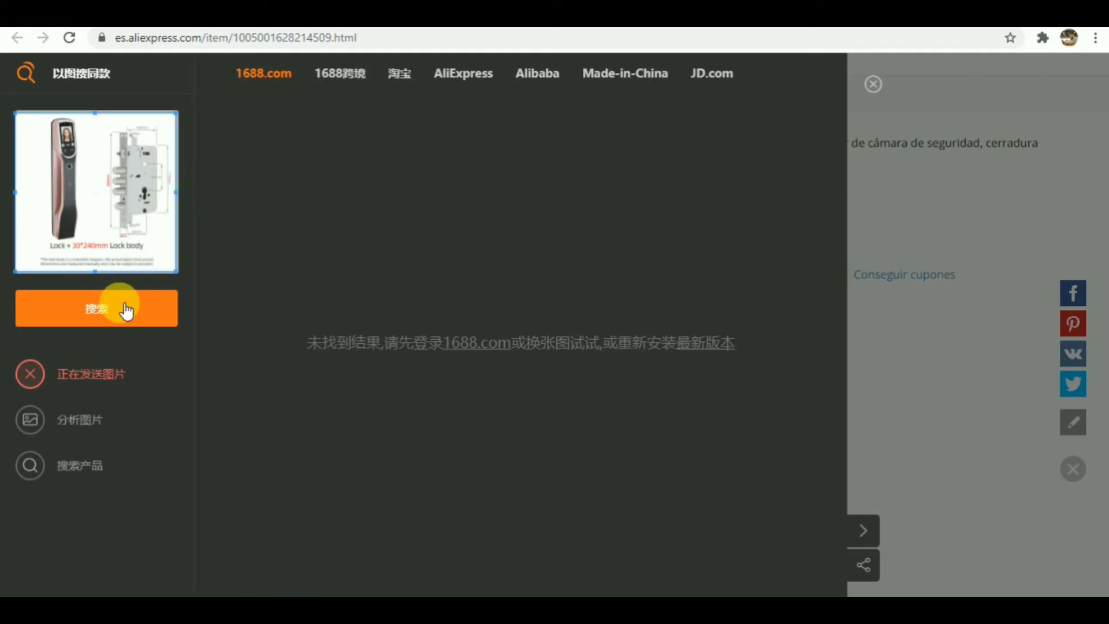
pyautogui.click(126, 311)
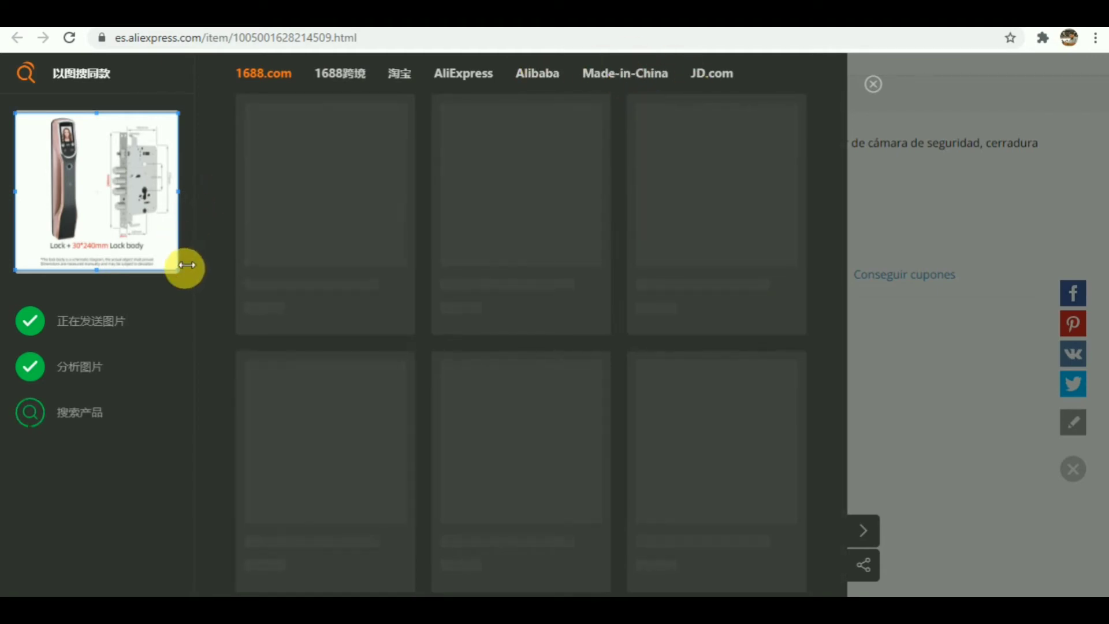
# - Trim the crop area around the lock and lock body and rerun the 1688 image search
pyautogui.moveTo(184, 275); pyautogui.dragTo(181, 275)
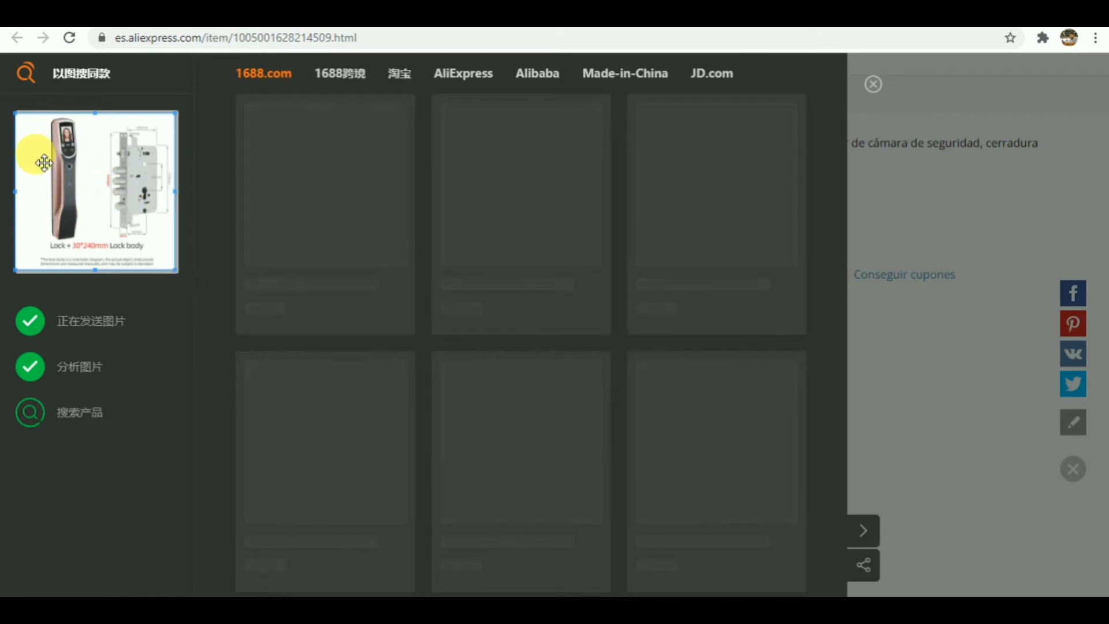
pyautogui.moveTo(21, 121); pyautogui.dragTo(29, 124)
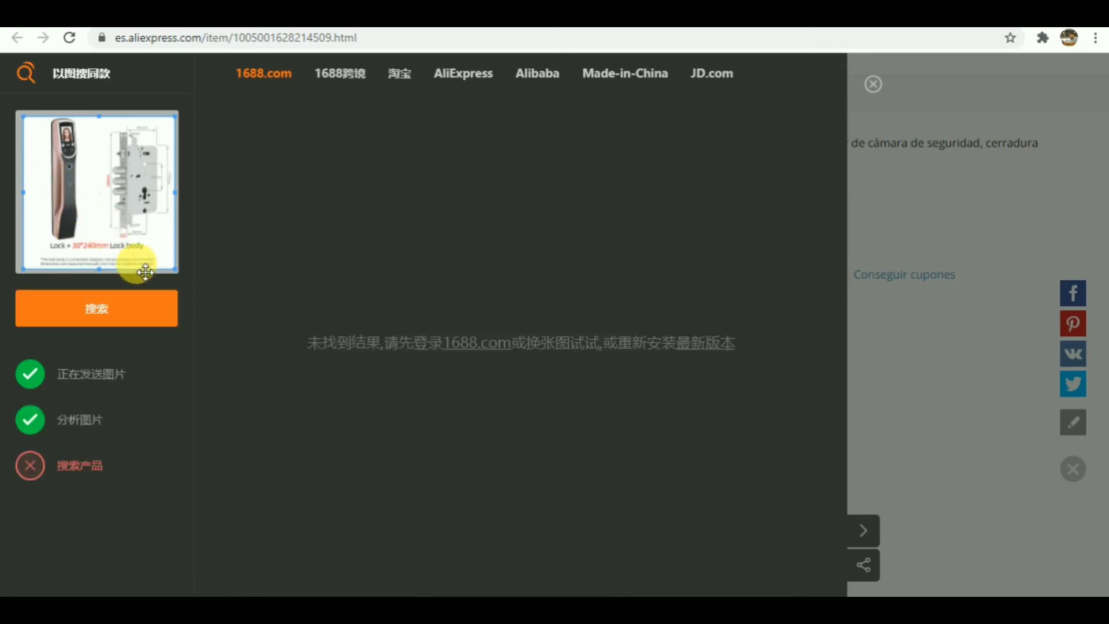
pyautogui.click(104, 307)
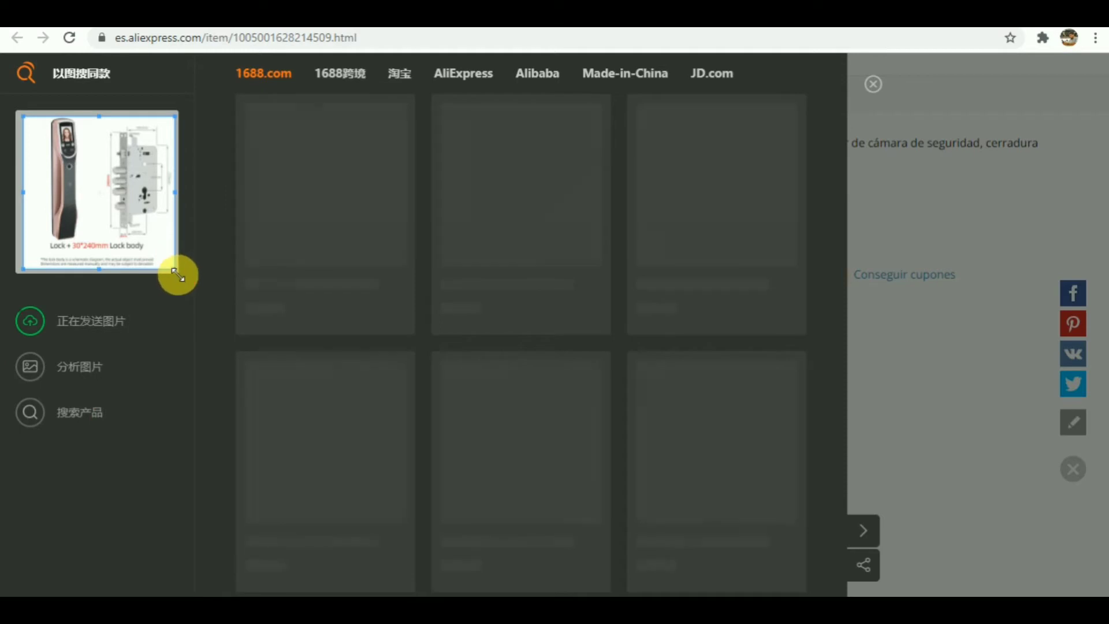
pyautogui.moveTo(178, 274); pyautogui.dragTo(176, 257)
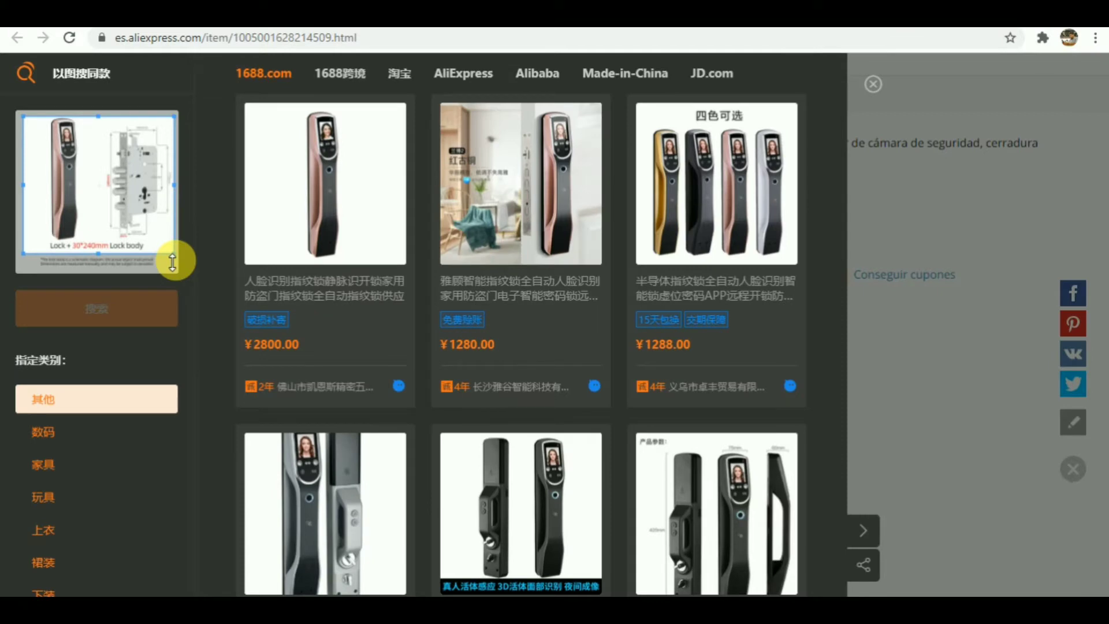
# - Open the first two 1688 lock results in new tabs, and close the image search results
pyautogui.click(361, 306)
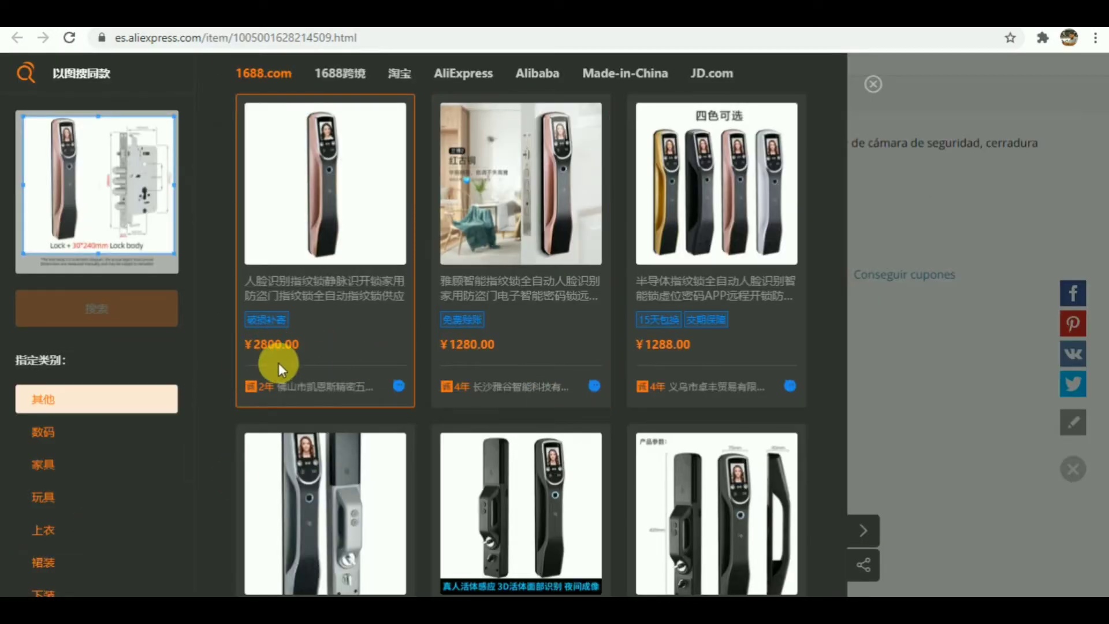
pyautogui.click(536, 291)
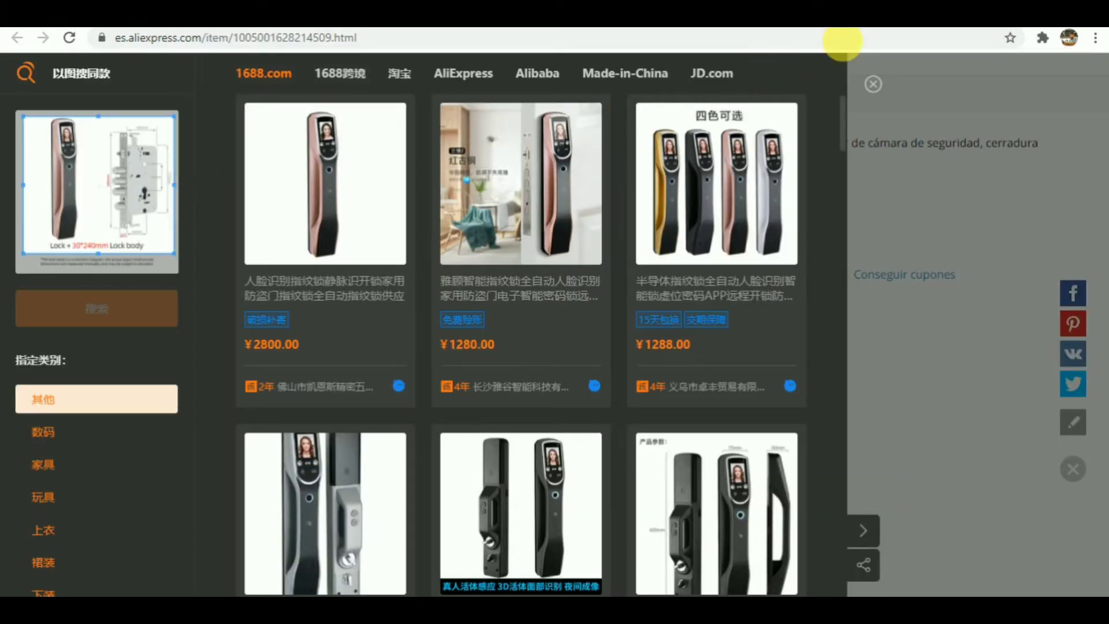
pyautogui.click(867, 92)
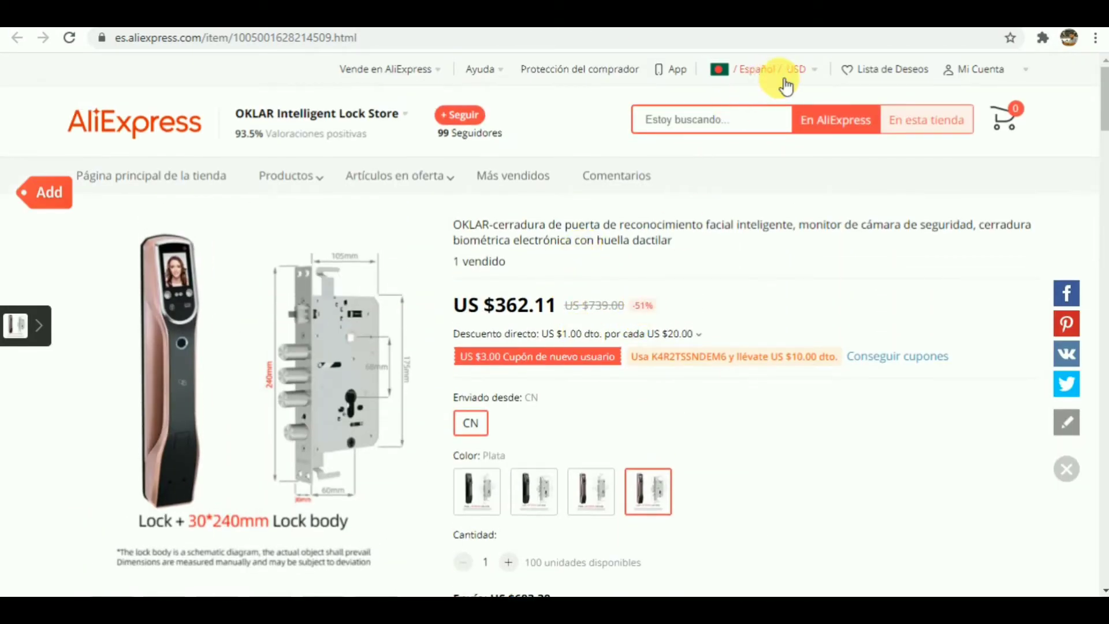
# - Switch the AliExpress page language to English with USD as currency, and select the lock's fourth color option
pyautogui.moveTo(781, 76)
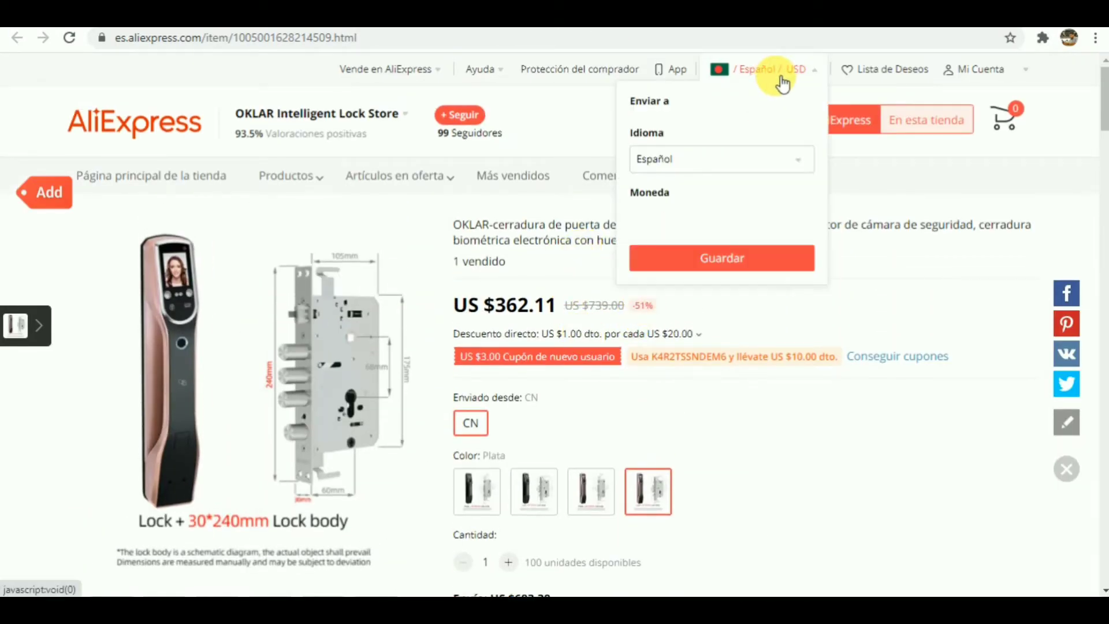
pyautogui.click(724, 168)
pyautogui.click(696, 213)
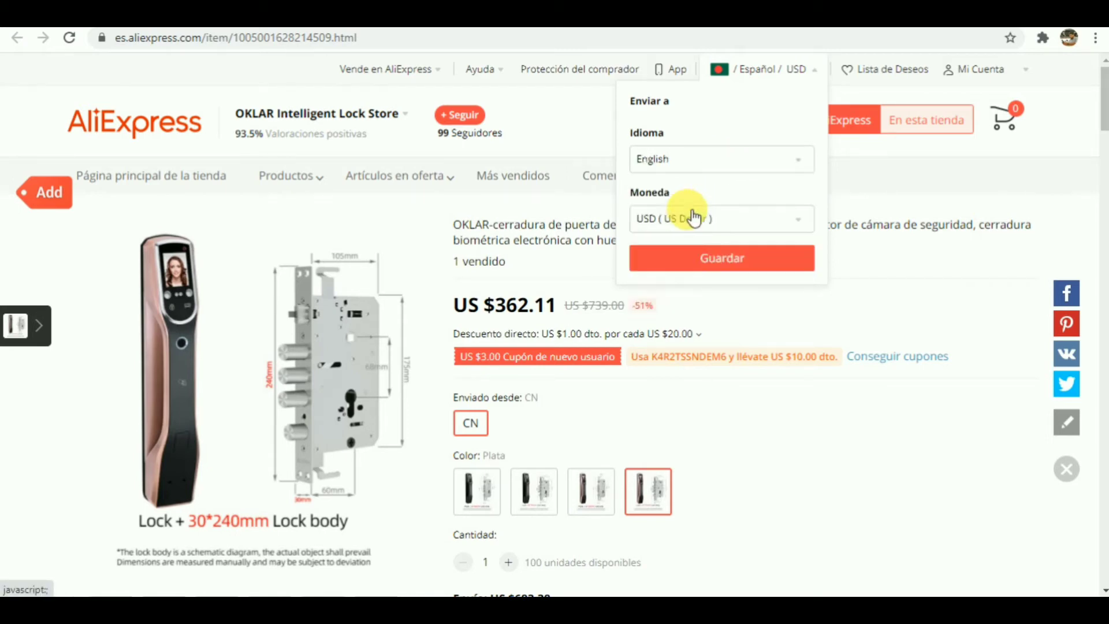
pyautogui.click(739, 267)
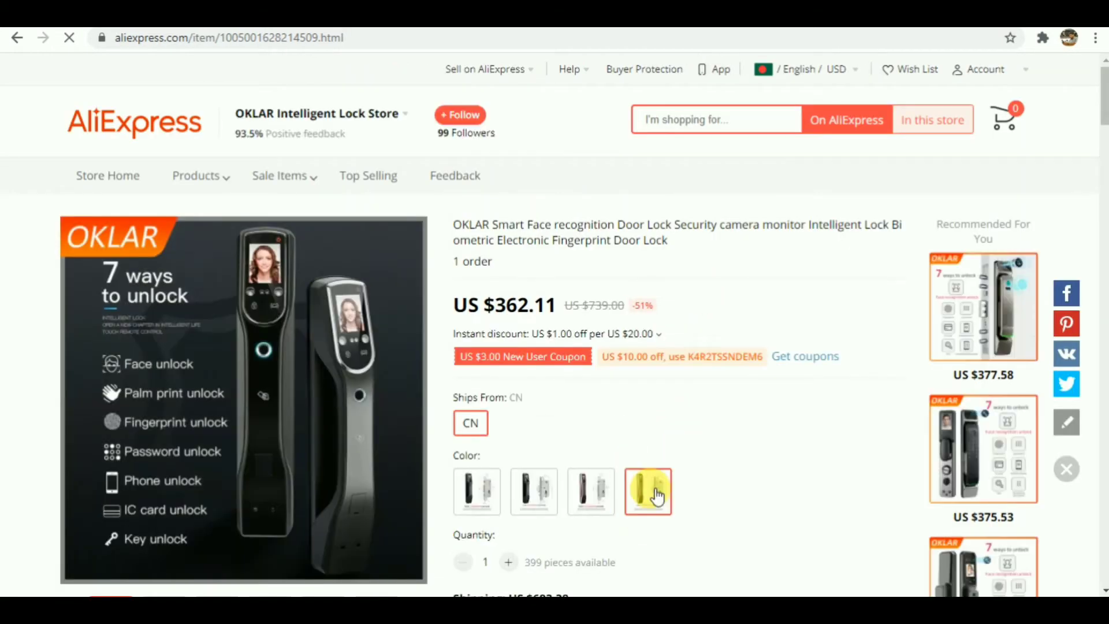
pyautogui.click(652, 494)
pyautogui.scroll(-2, 670, 458)
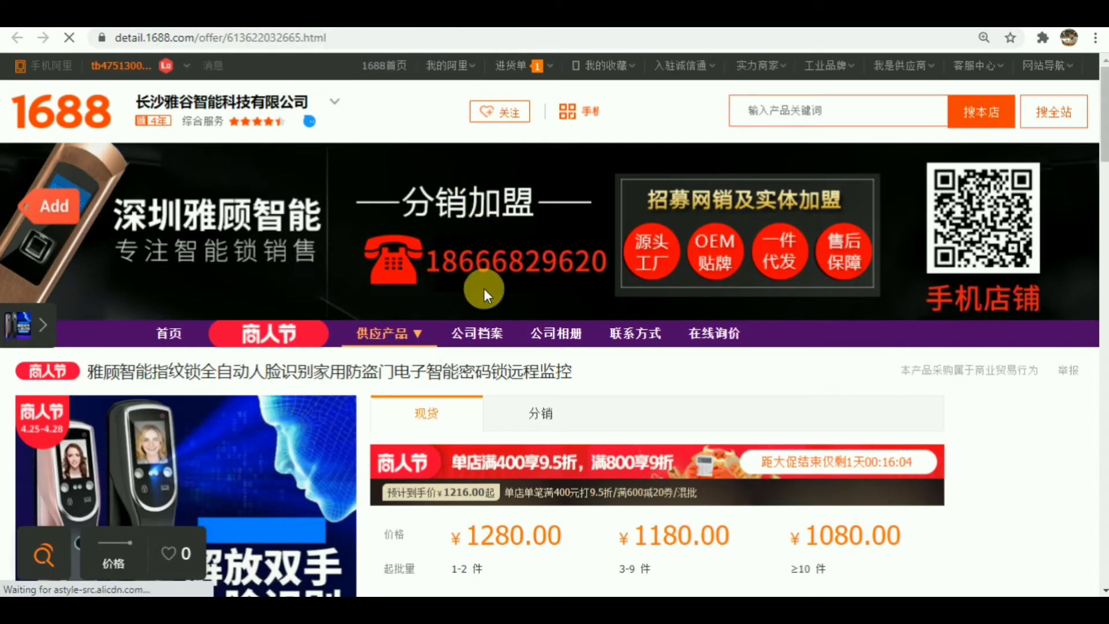
# - Check the quantity-tier prices on both opened 1688 lock listings and the first variant's price on the Foshan listing
pyautogui.scroll(-5, 484, 289)
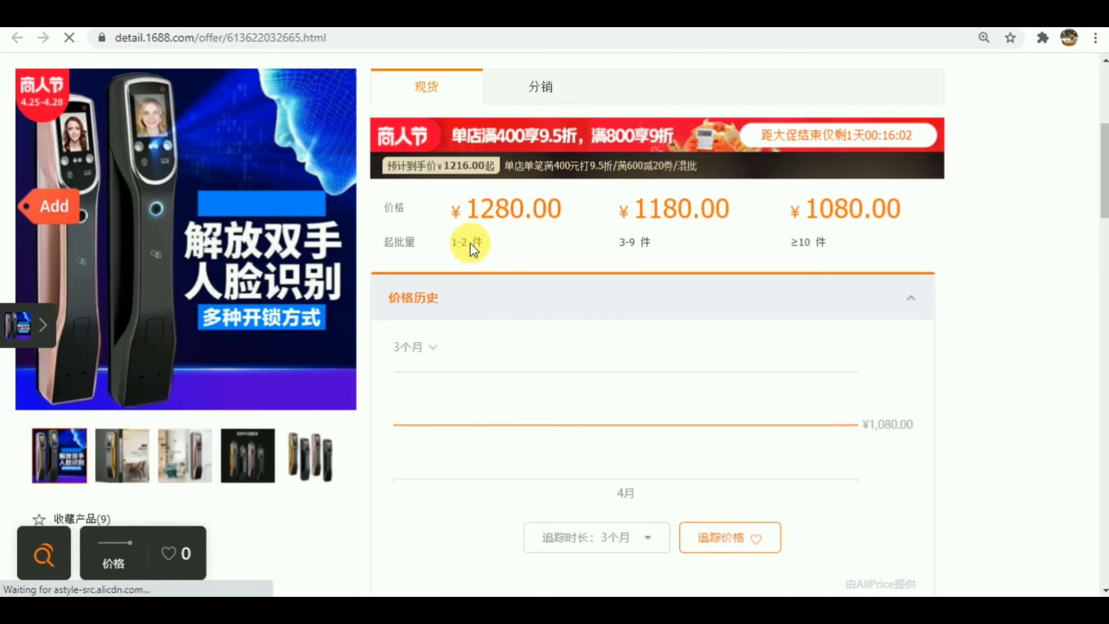
pyautogui.moveTo(448, 243); pyautogui.dragTo(504, 252)
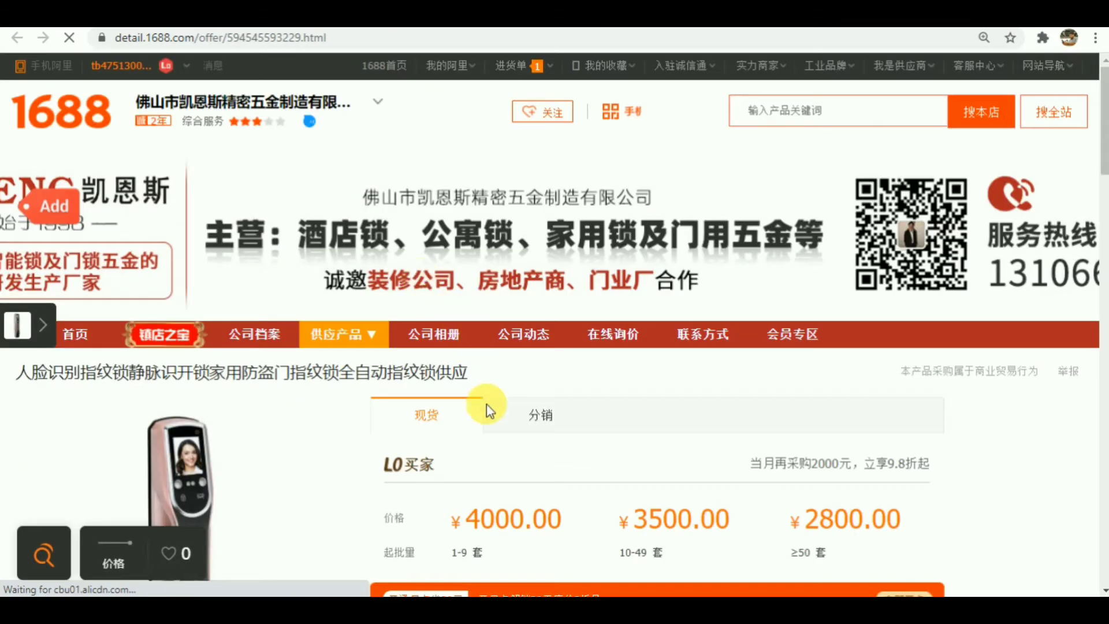
pyautogui.scroll(-3, 486, 404)
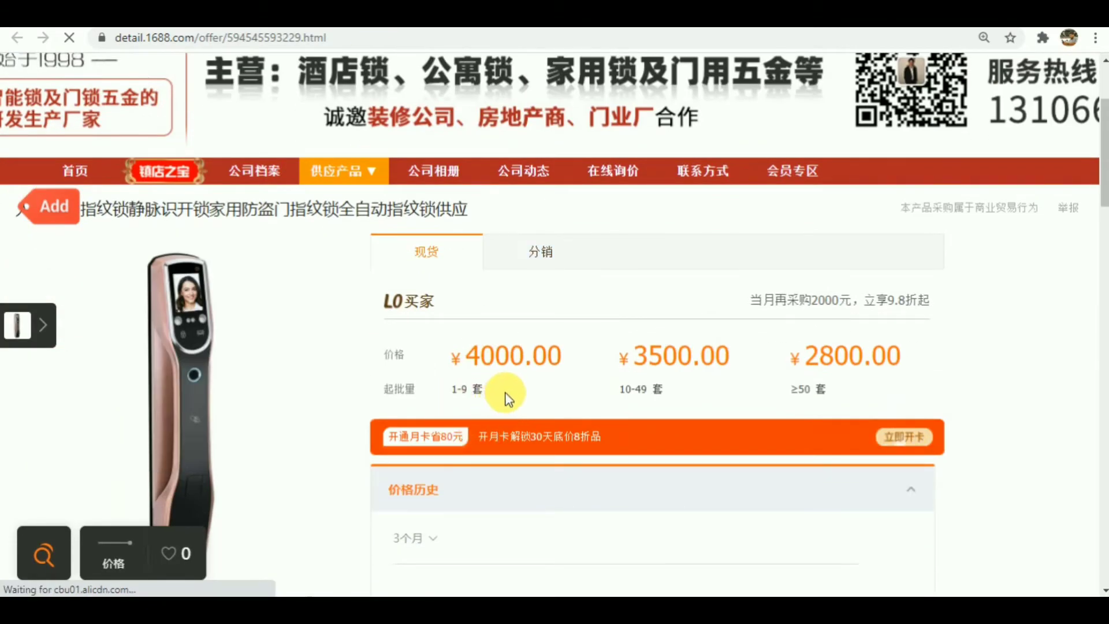
pyautogui.scroll(-10, 502, 394)
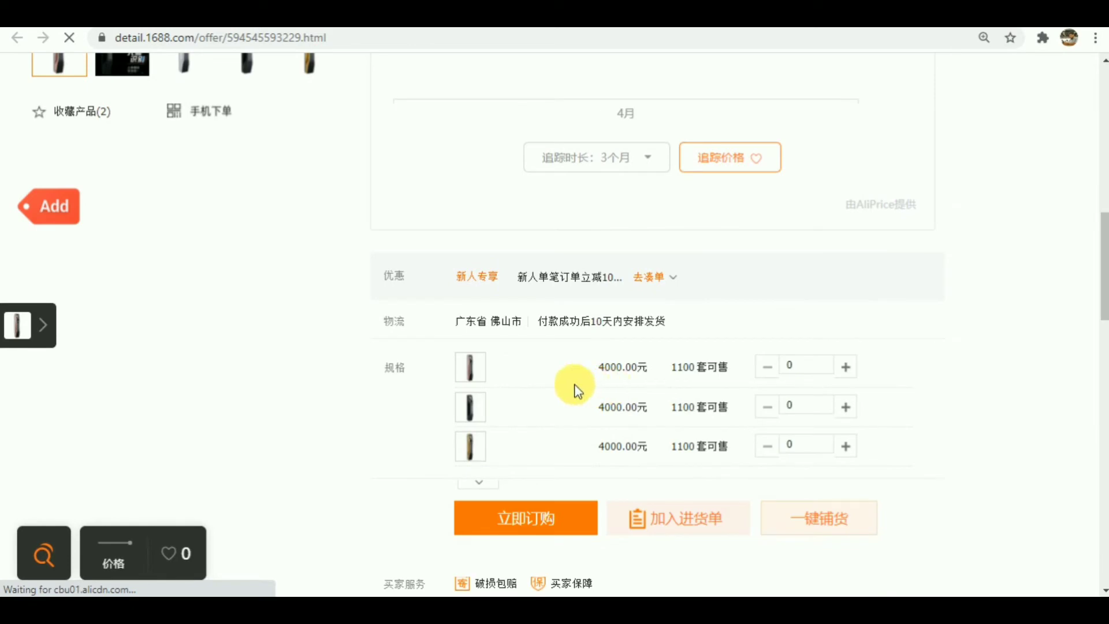
pyautogui.tripleClick(604, 369)
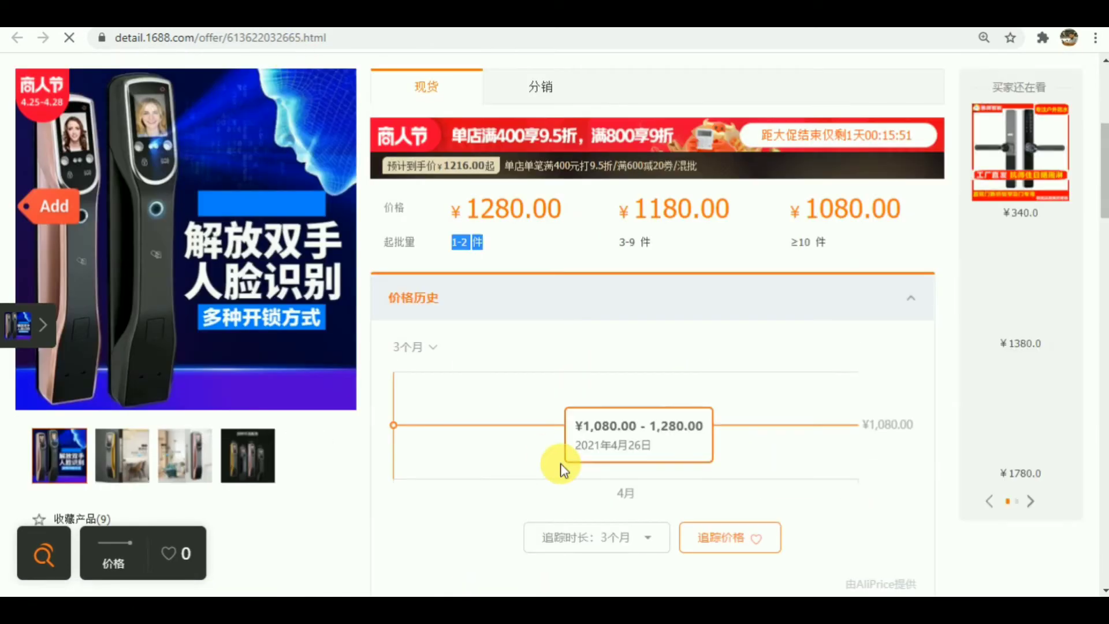
# - Review the single-piece price, discounts, shipping and purchase quantity section on the Yagu lock listing
pyautogui.scroll(-8, 561, 468)
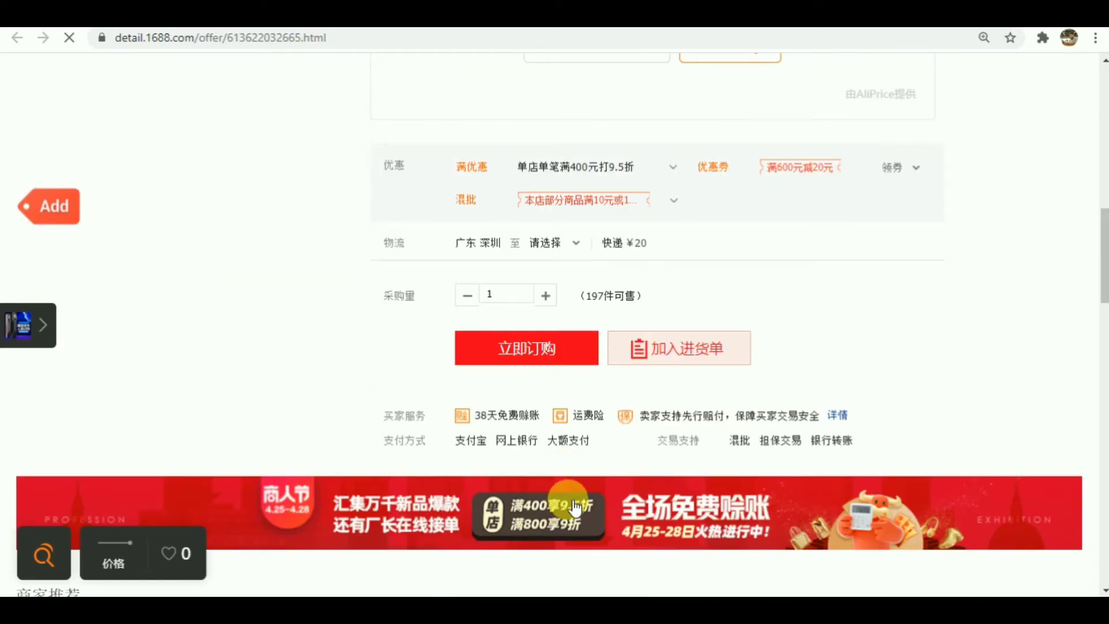
pyautogui.scroll(8, 624, 362)
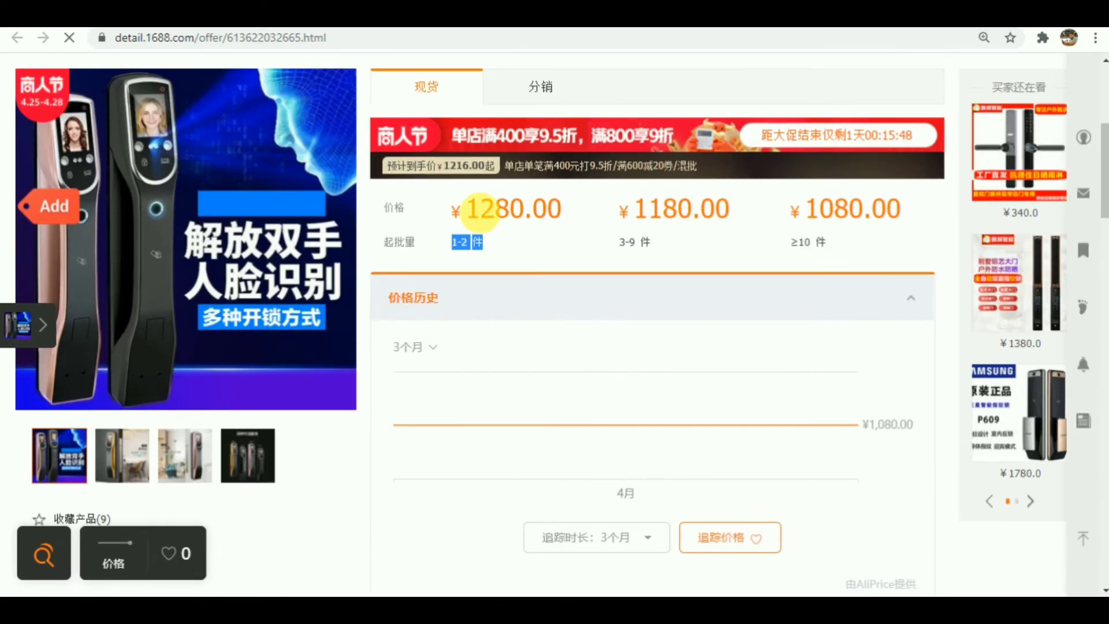
pyautogui.moveTo(469, 207); pyautogui.dragTo(564, 205)
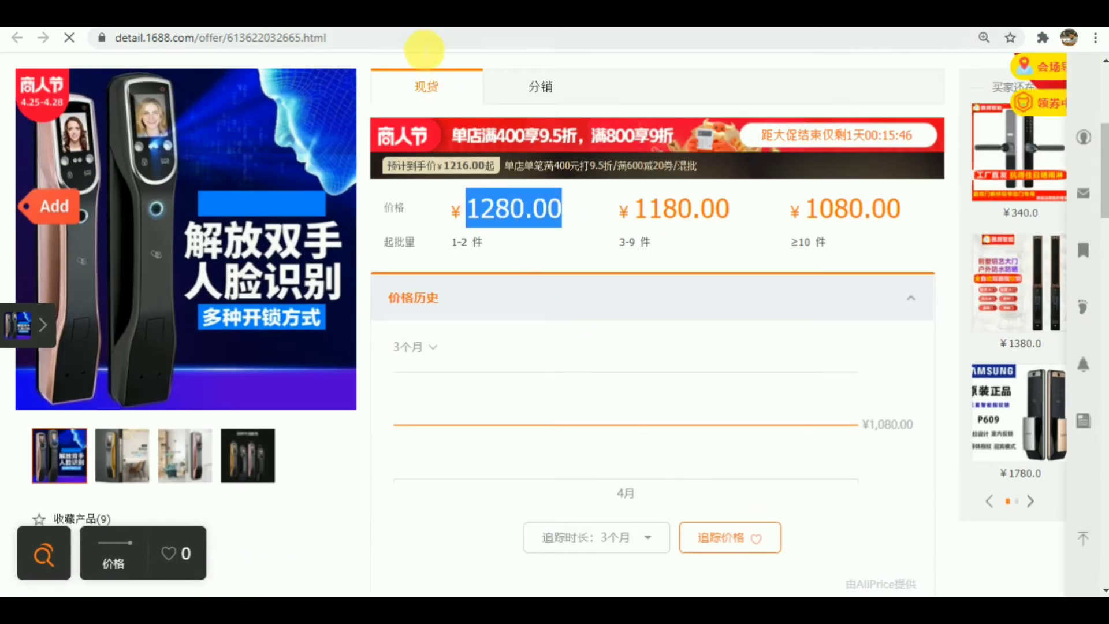
pyautogui.scroll(-8, 383, 364)
pyautogui.scroll(4, 383, 391)
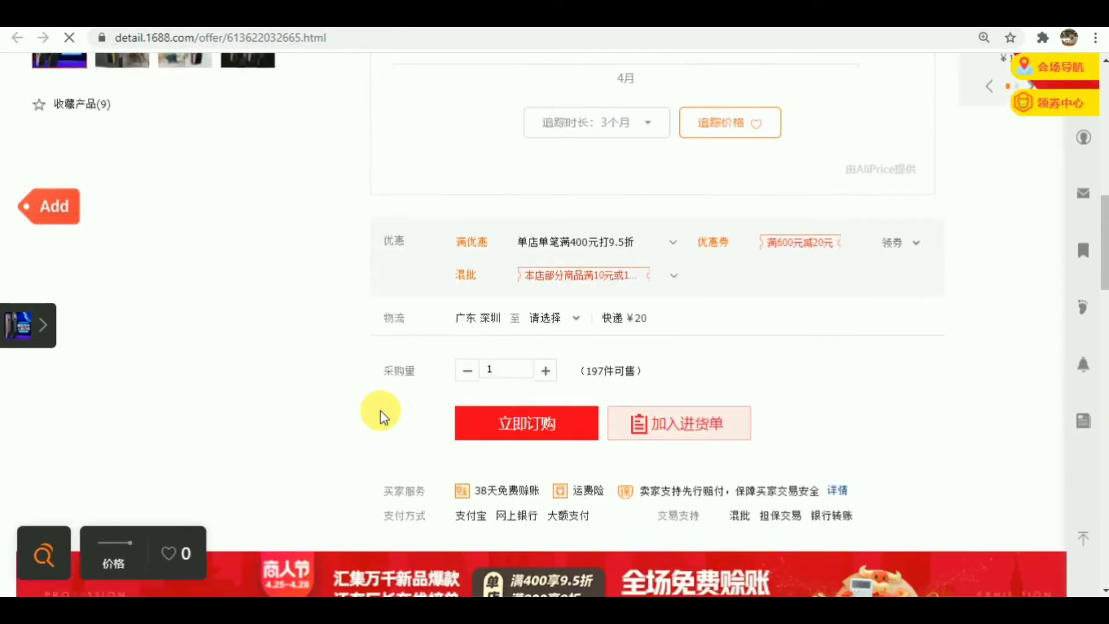
pyautogui.scroll(5, 382, 428)
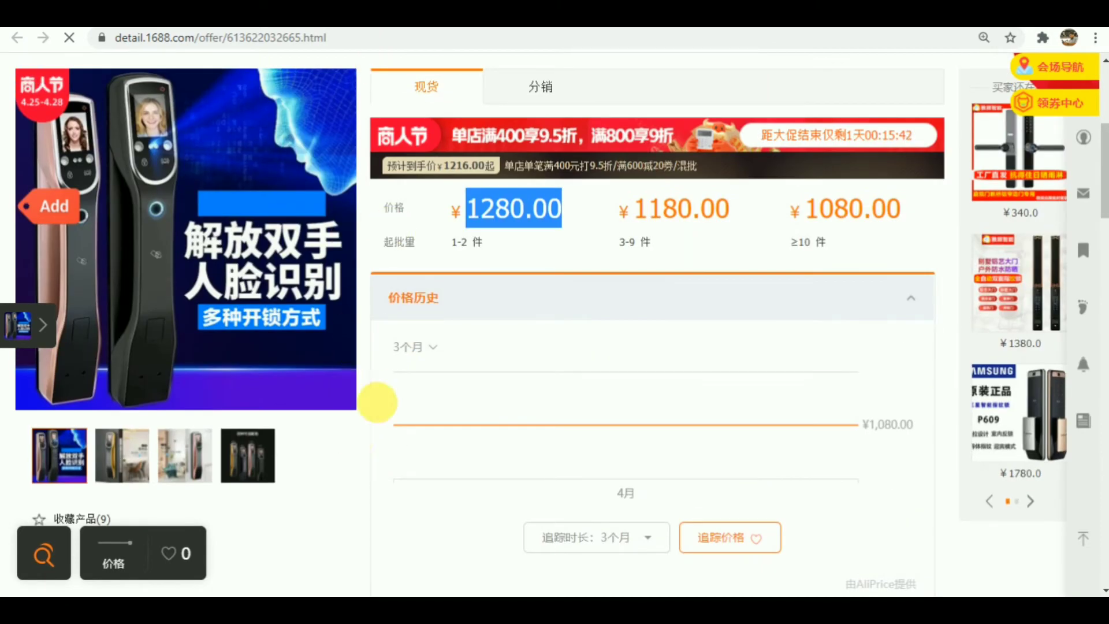
# - Translate both 1688 lock listings to English
pyautogui.scroll(-3, 376, 396)
pyautogui.scroll(-1, 364, 387)
pyautogui.rightClick(335, 338)
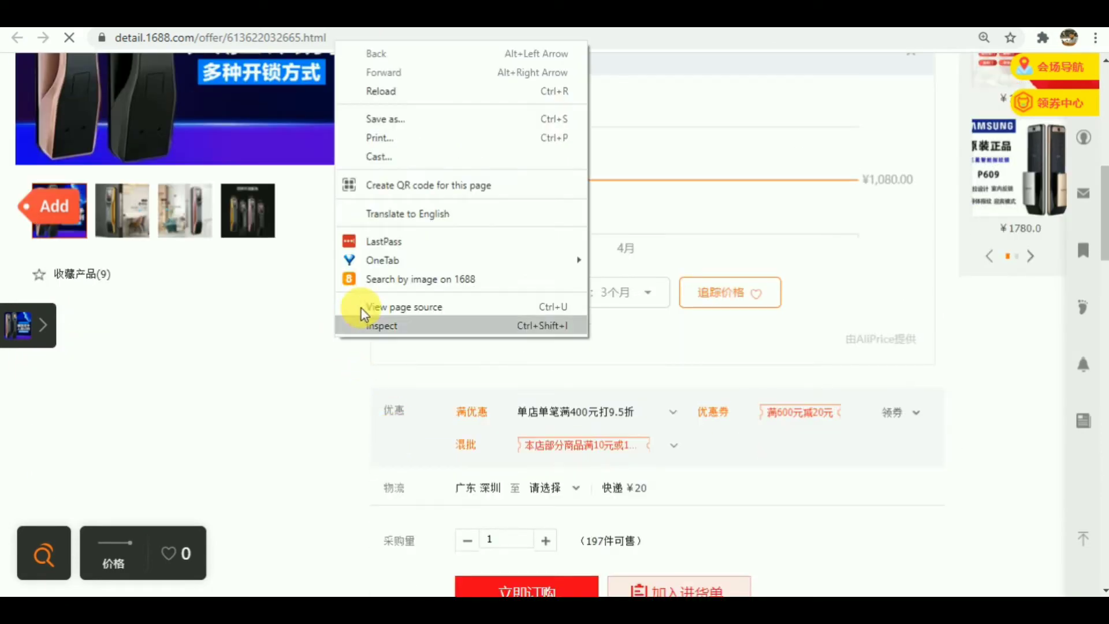
pyautogui.click(439, 213)
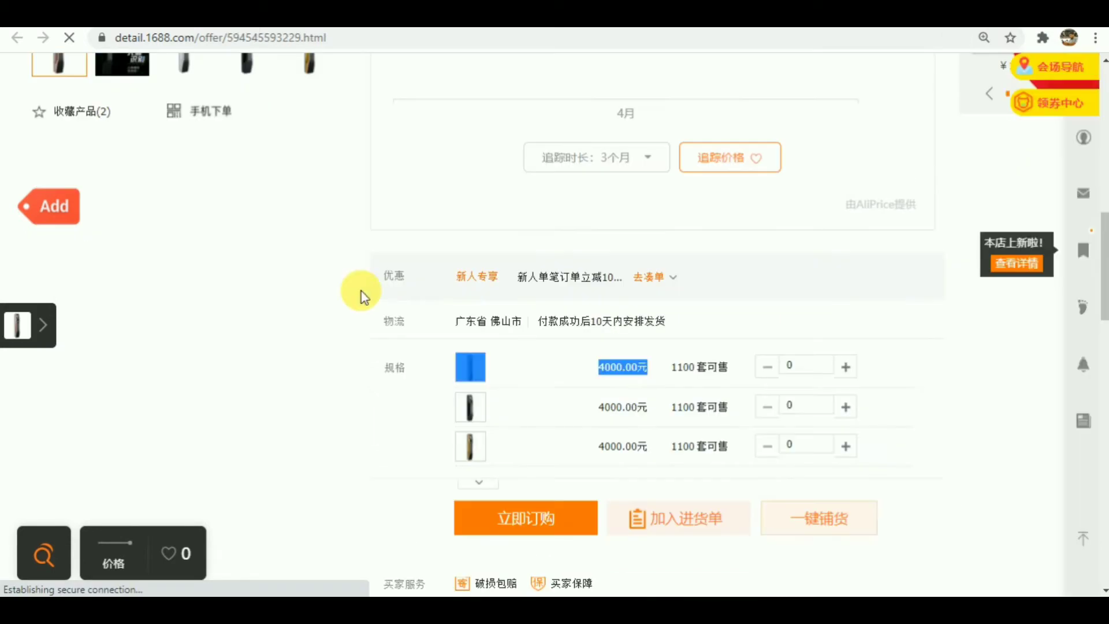
pyautogui.rightClick(322, 304)
pyautogui.click(386, 473)
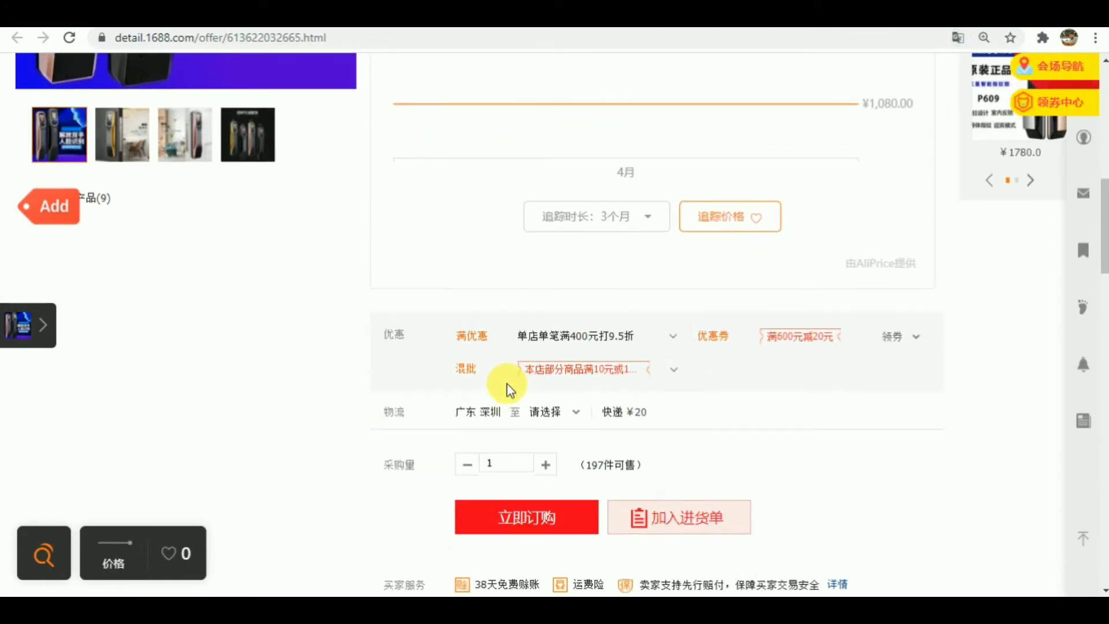
# - Examine the translated Yagu lock listing's price tiers, discounts, logistics, available stock and product pictures
pyautogui.scroll(8, 511, 391)
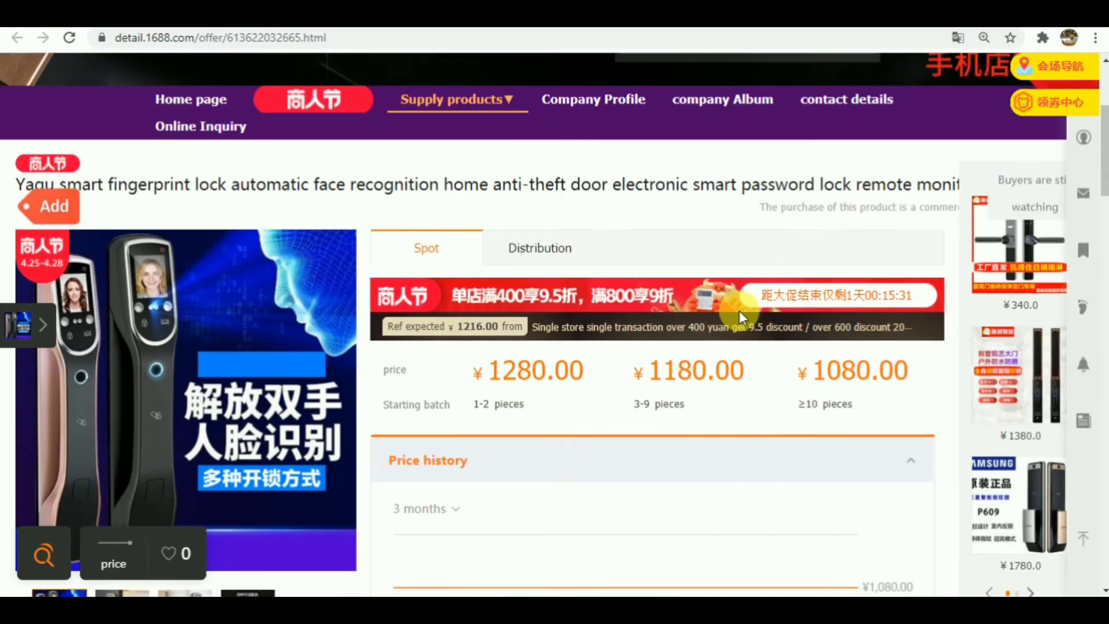
pyautogui.scroll(-3, 741, 317)
pyautogui.scroll(-5, 305, 389)
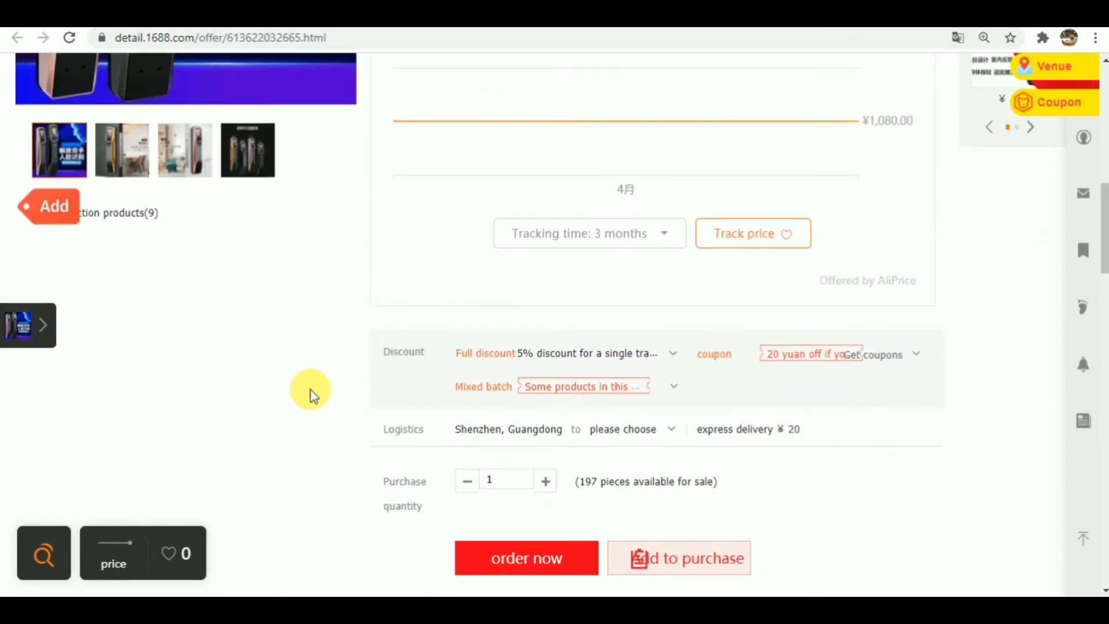
pyautogui.scroll(7, 471, 426)
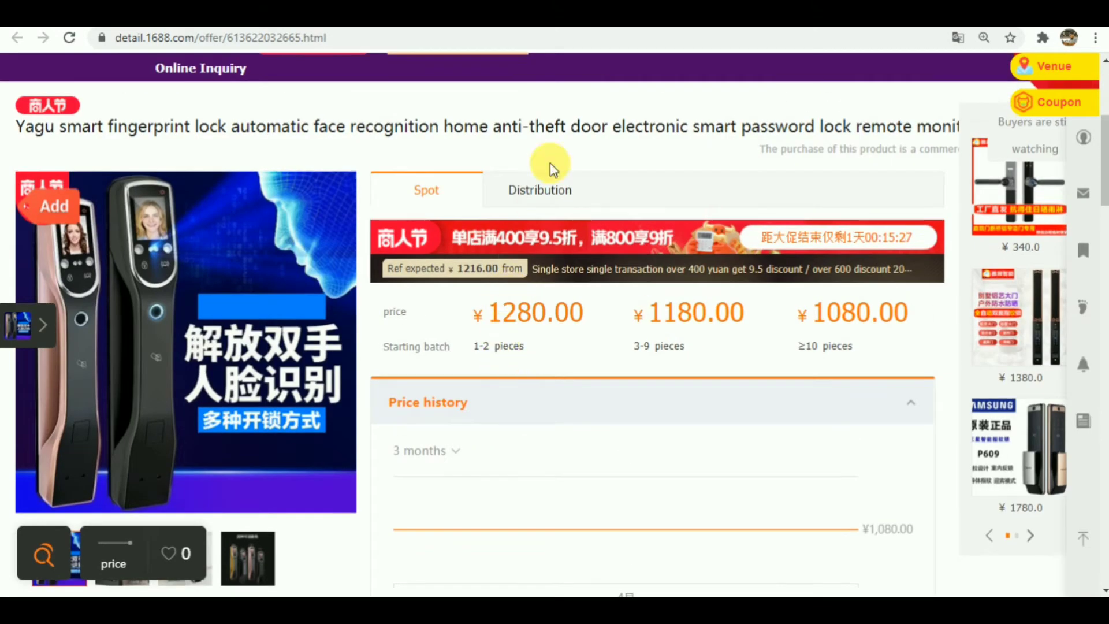
pyautogui.scroll(-7, 612, 428)
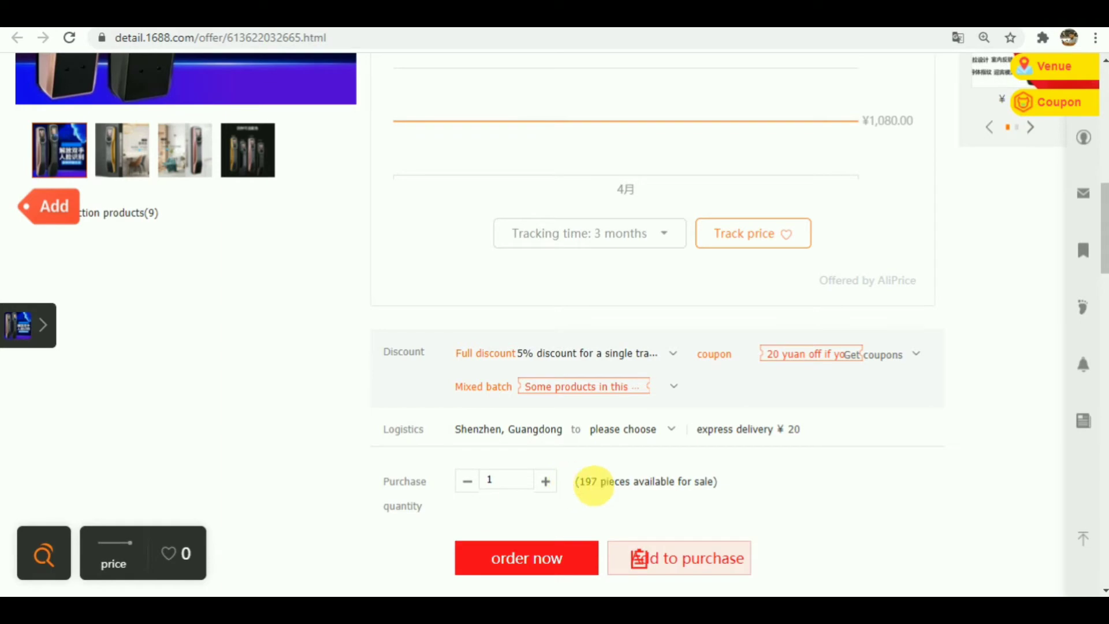
pyautogui.tripleClick(711, 478)
pyautogui.scroll(4, 711, 482)
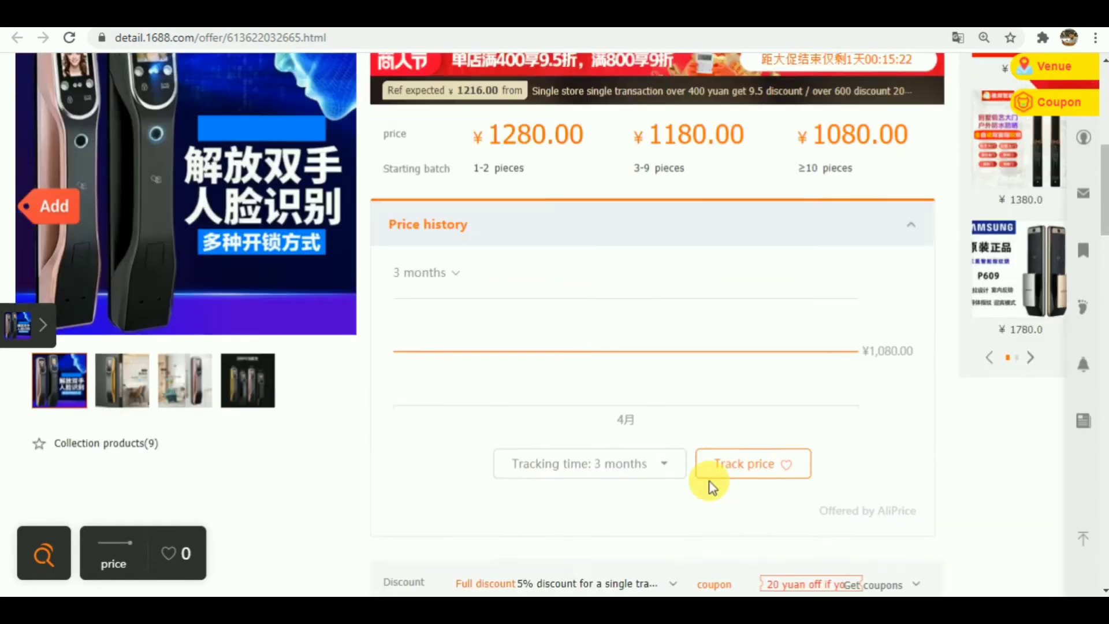
pyautogui.scroll(5, 710, 484)
pyautogui.moveTo(587, 394); pyautogui.dragTo(449, 410)
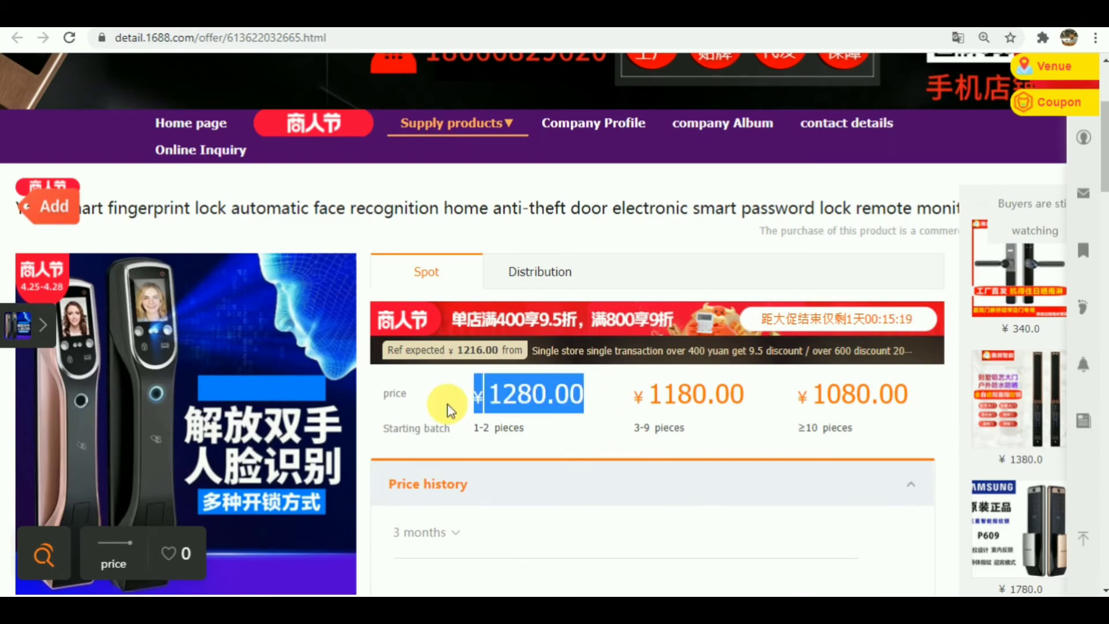
pyautogui.scroll(-6, 503, 445)
pyautogui.scroll(1, 505, 448)
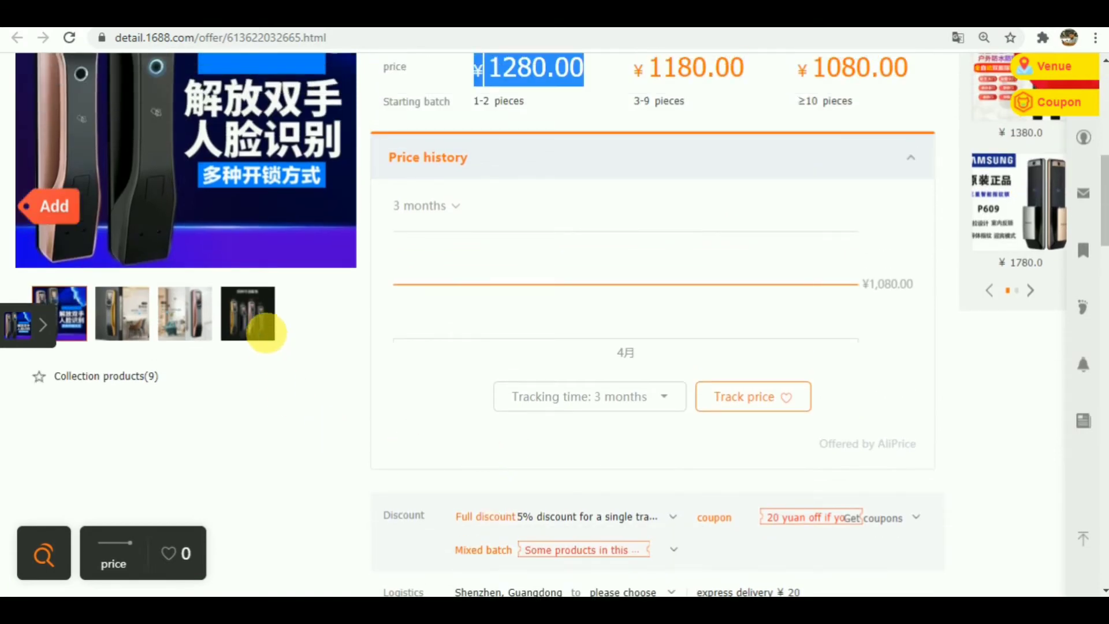
pyautogui.scroll(1, 263, 335)
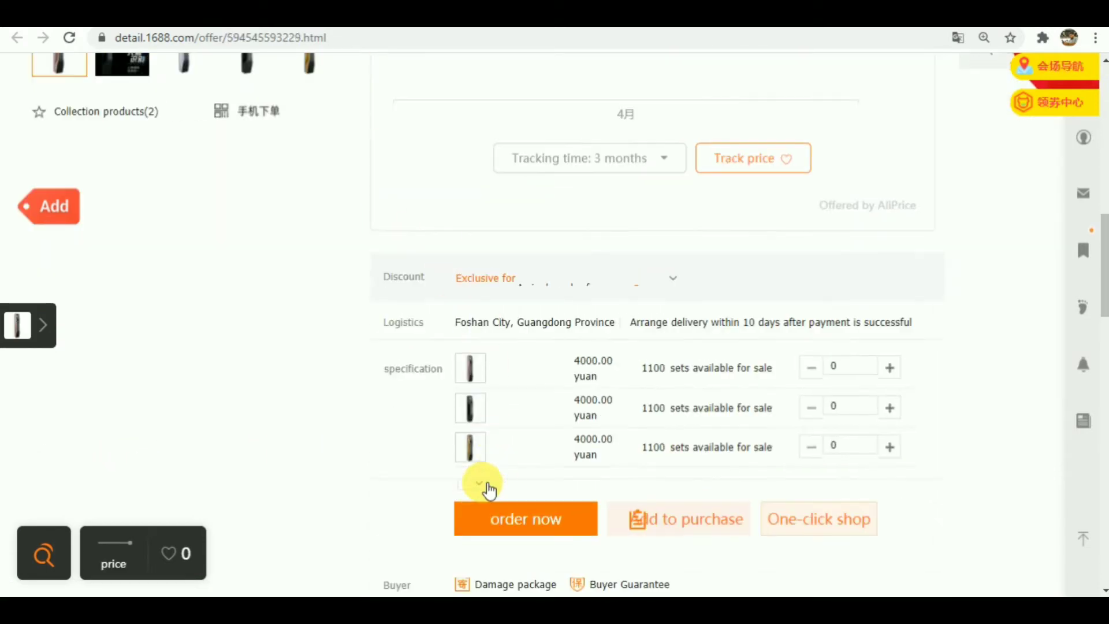
# - Expand the Foshan listing's specifications to inspect the fourth variant, and return to the Yagu listing's third product picture
pyautogui.click(485, 488)
pyautogui.scroll(-4, 508, 341)
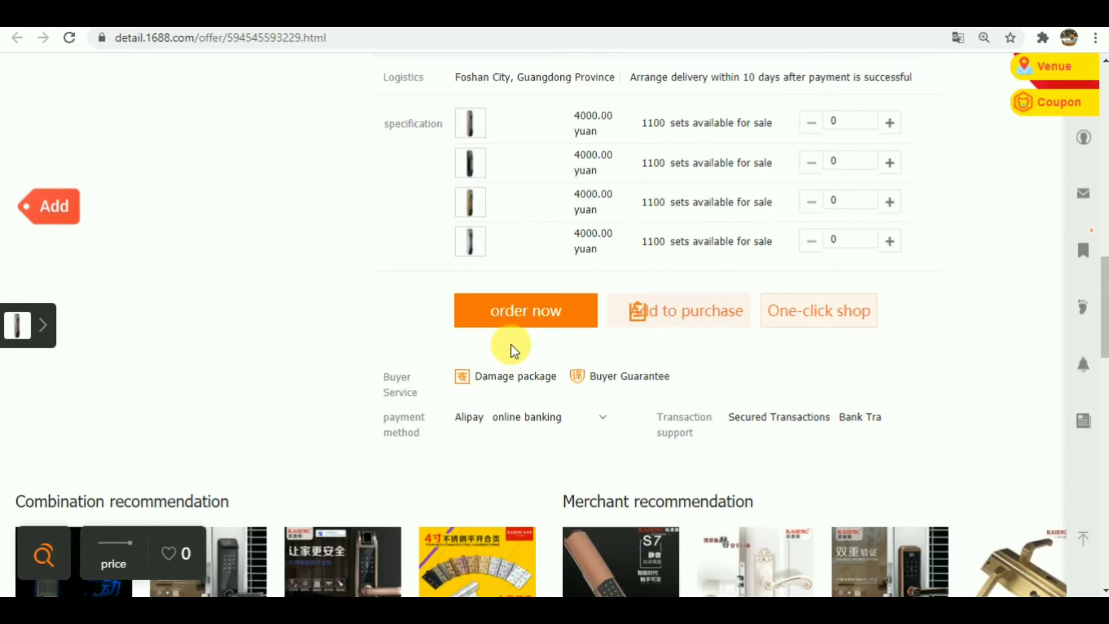
pyautogui.click(472, 250)
pyautogui.scroll(1, 474, 254)
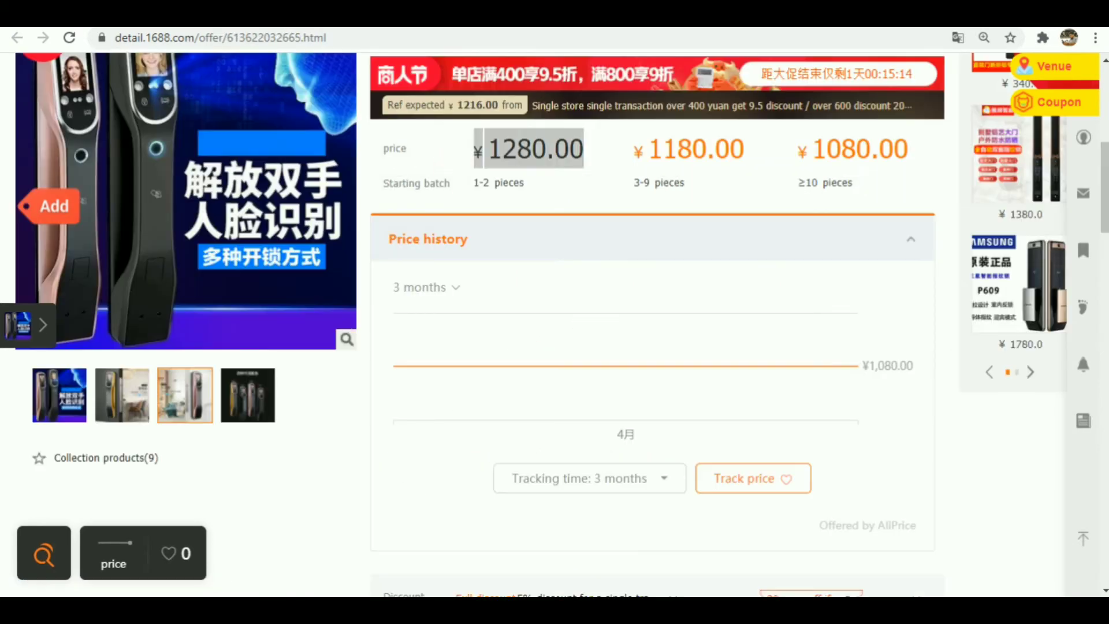
pyautogui.scroll(6, 445, 470)
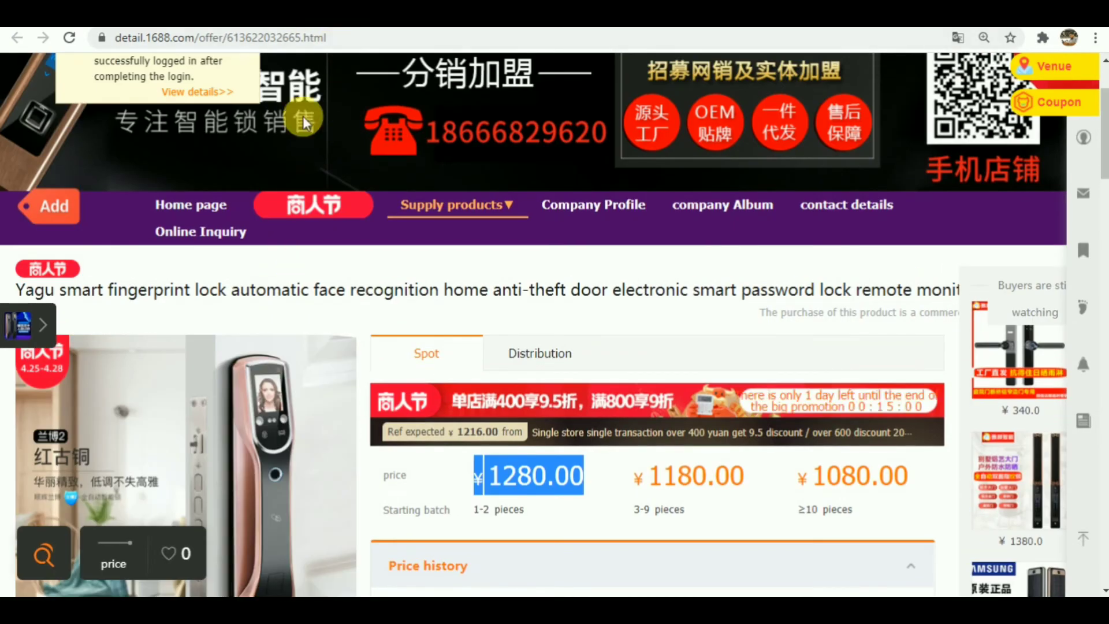
# - Review the Foshan lock listing's price for 1-9 sets, its price history, and the prices and stock of its four variants
pyautogui.click(306, 17)
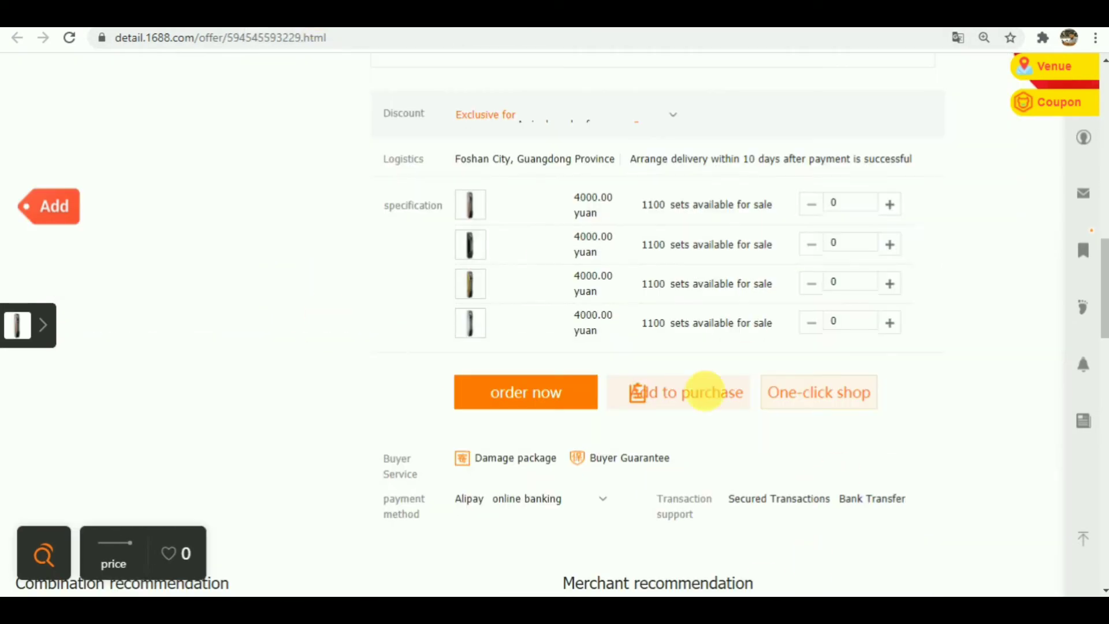
pyautogui.scroll(10, 657, 317)
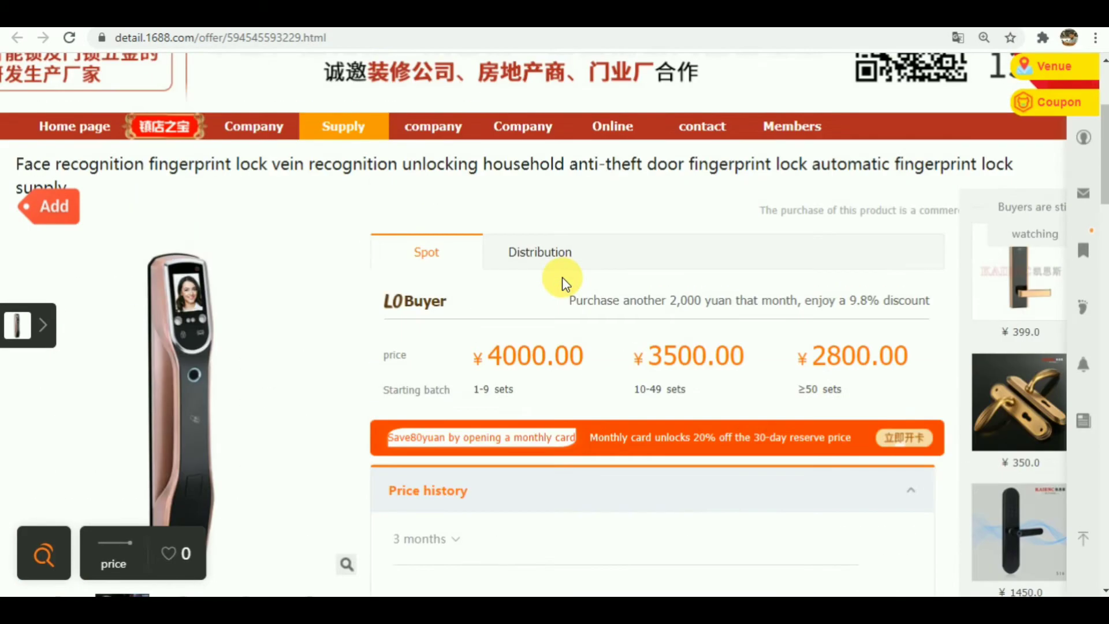
pyautogui.scroll(-3, 562, 283)
pyautogui.moveTo(503, 193)
pyautogui.mouseDown()
pyautogui.moveTo(594, 196)
pyautogui.moveTo(489, 196)
pyautogui.mouseUp()
pyautogui.scroll(-4, 575, 359)
pyautogui.scroll(4, 547, 364)
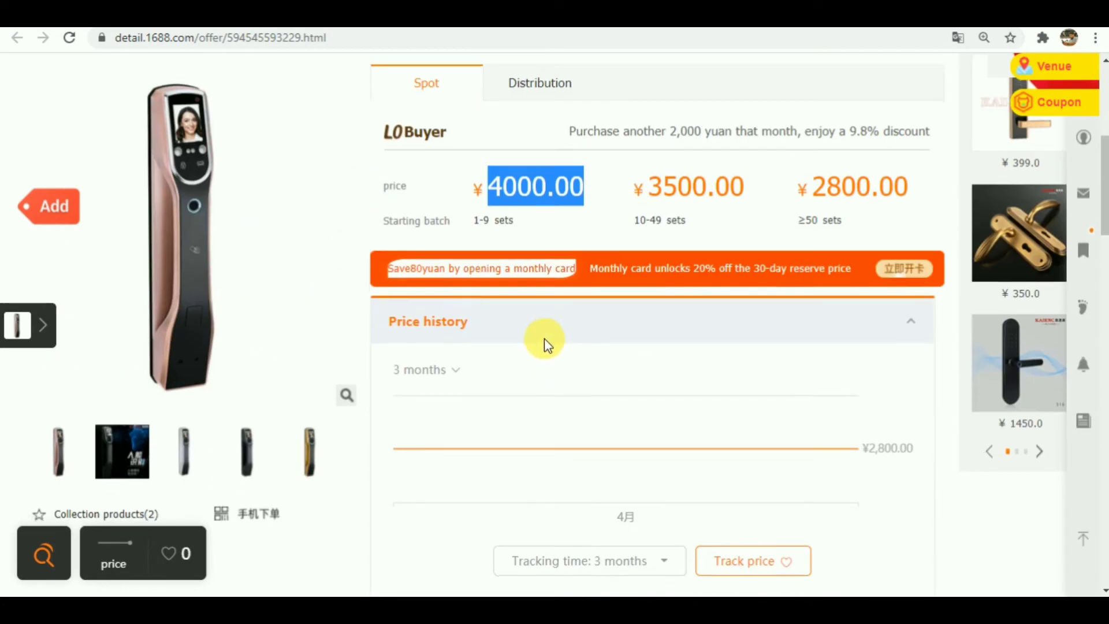
pyautogui.scroll(-4, 545, 341)
pyautogui.scroll(-6, 545, 344)
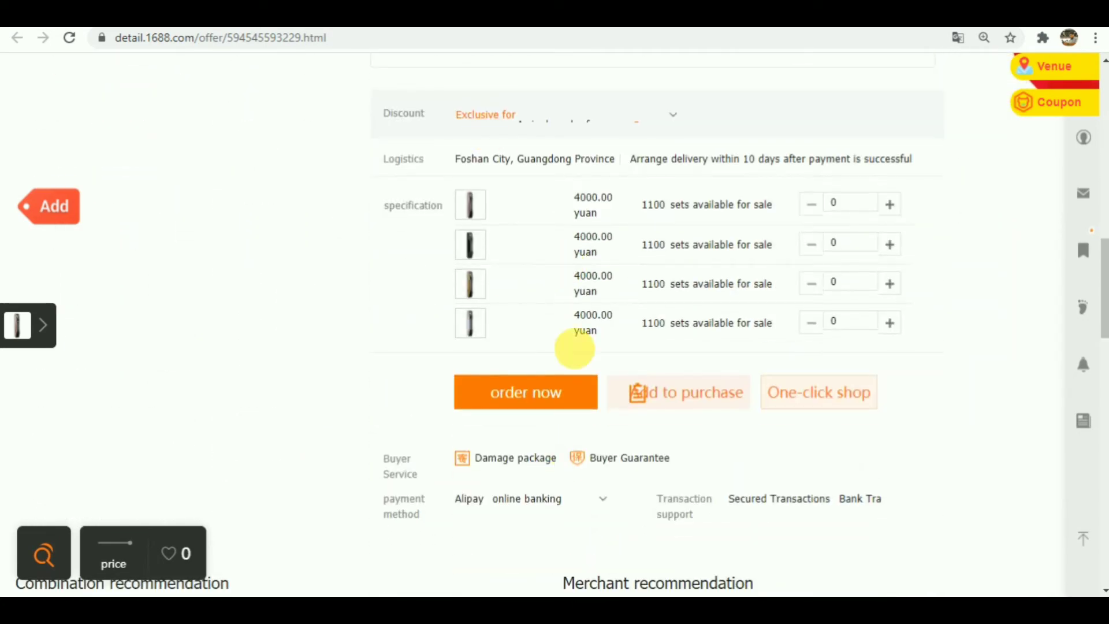
# - Check the parcel weight and unit weight in the Foshan listing's cross-border attributes
pyautogui.scroll(-8, 580, 361)
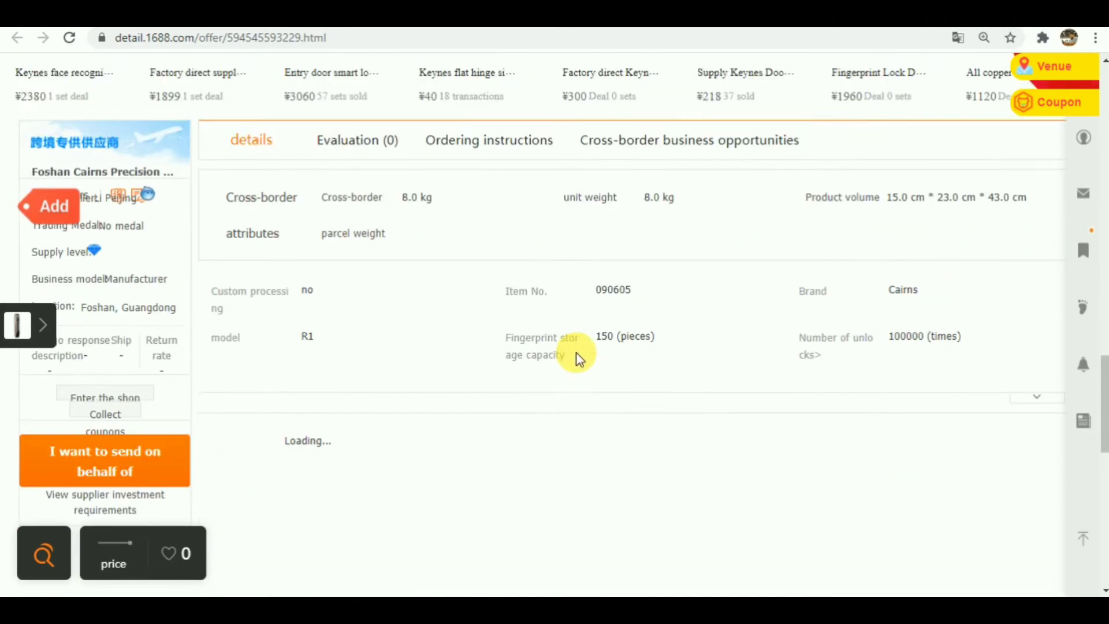
pyautogui.moveTo(416, 317); pyautogui.dragTo(680, 301)
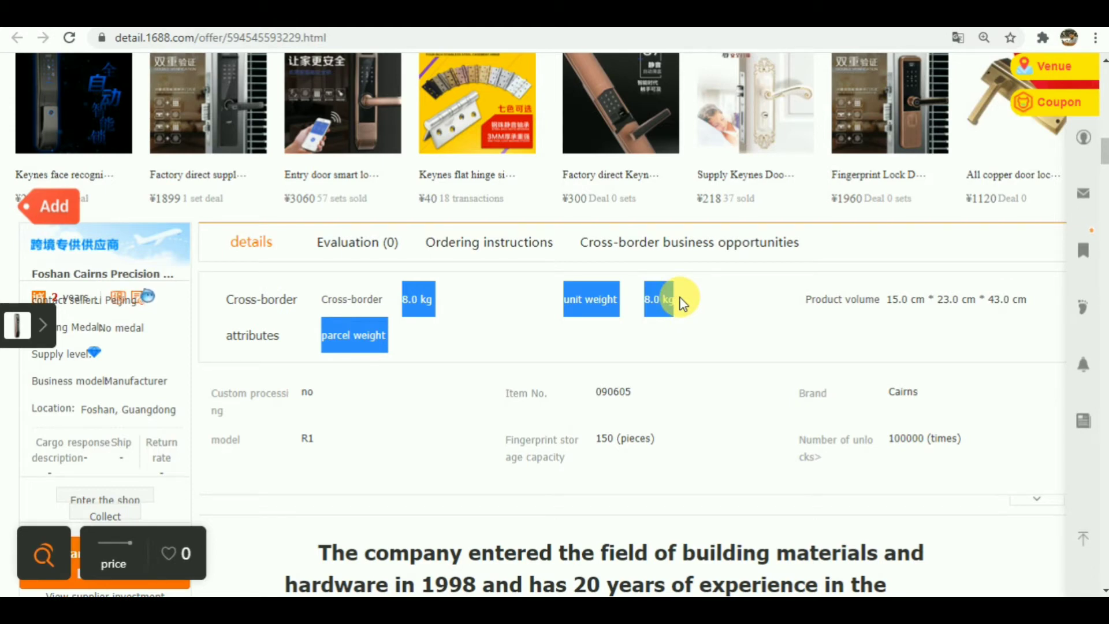
pyautogui.click(698, 338)
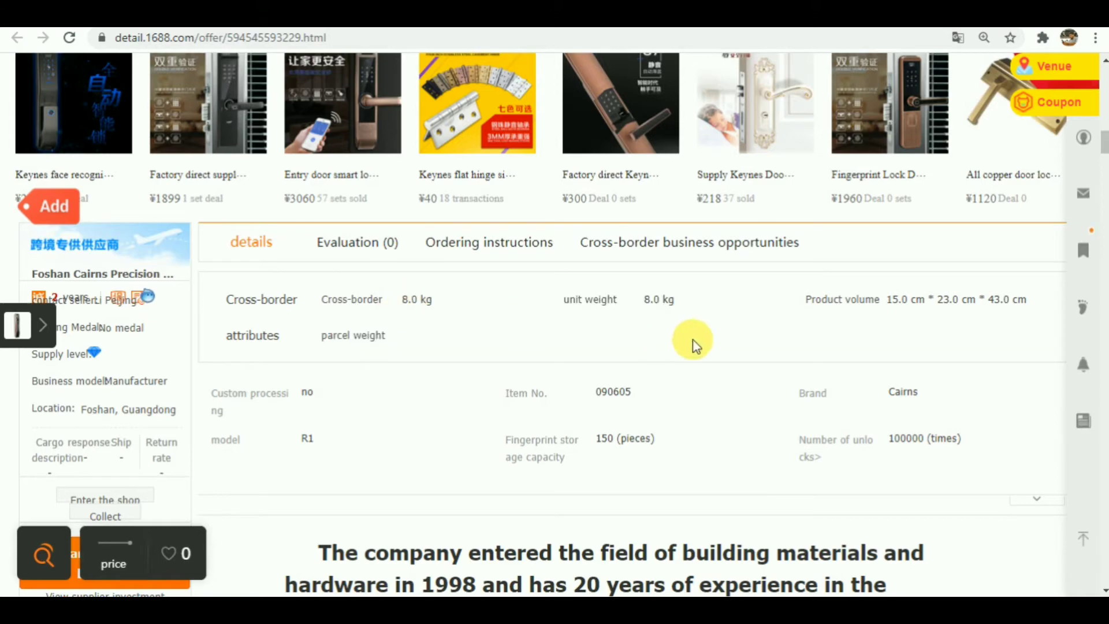
# - Examine the feature pictures in the Foshan listing's detailed product description
pyautogui.scroll(-20, 696, 338)
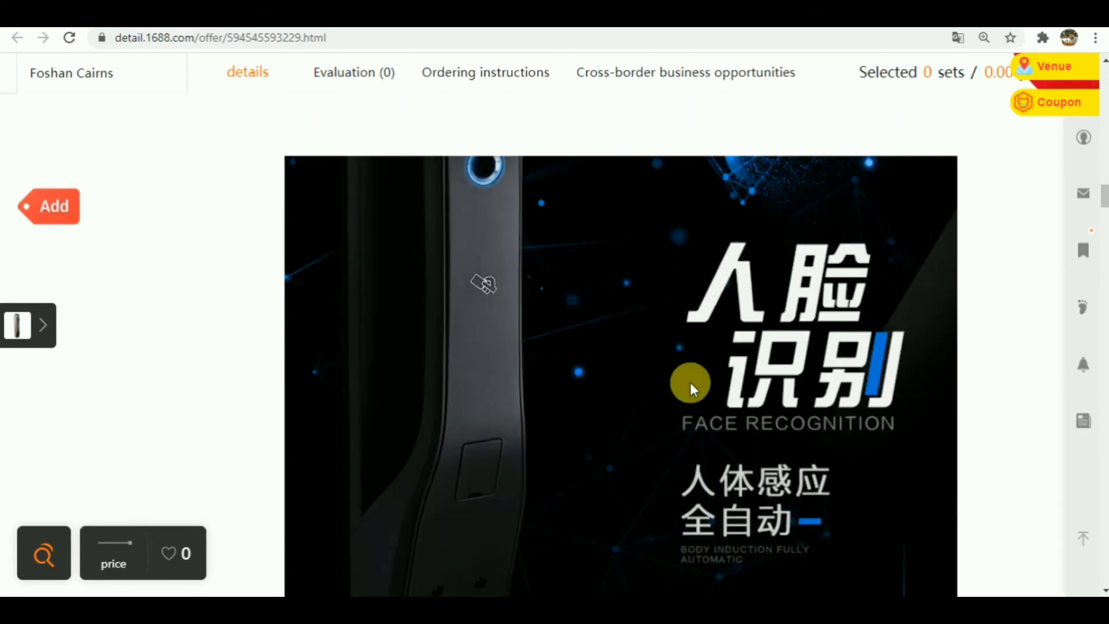
pyautogui.scroll(-20, 689, 386)
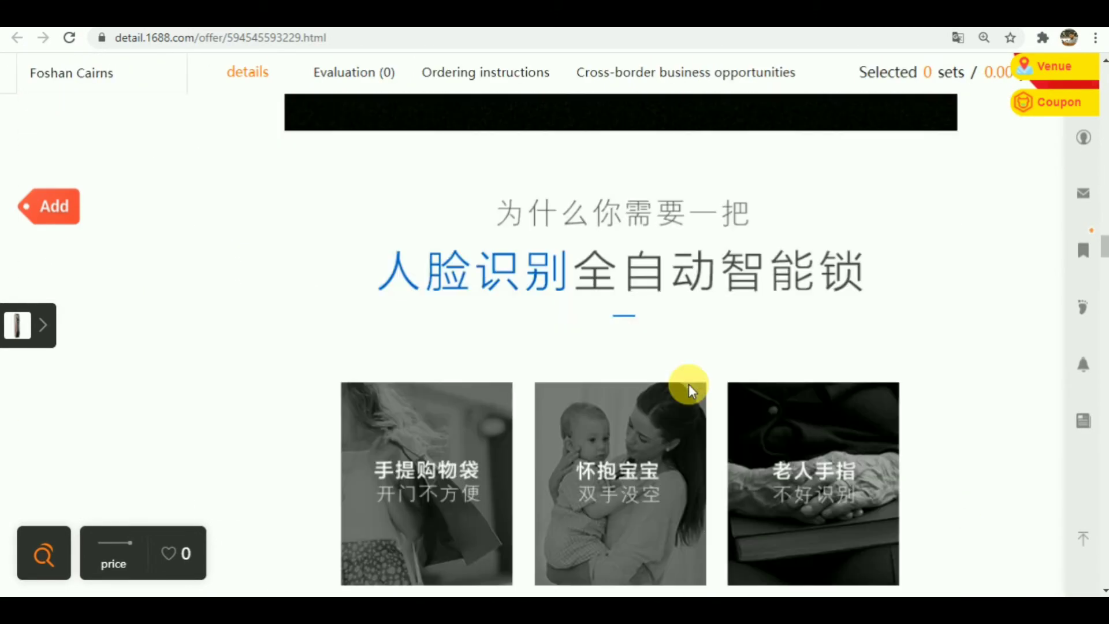
pyautogui.scroll(-10, 689, 386)
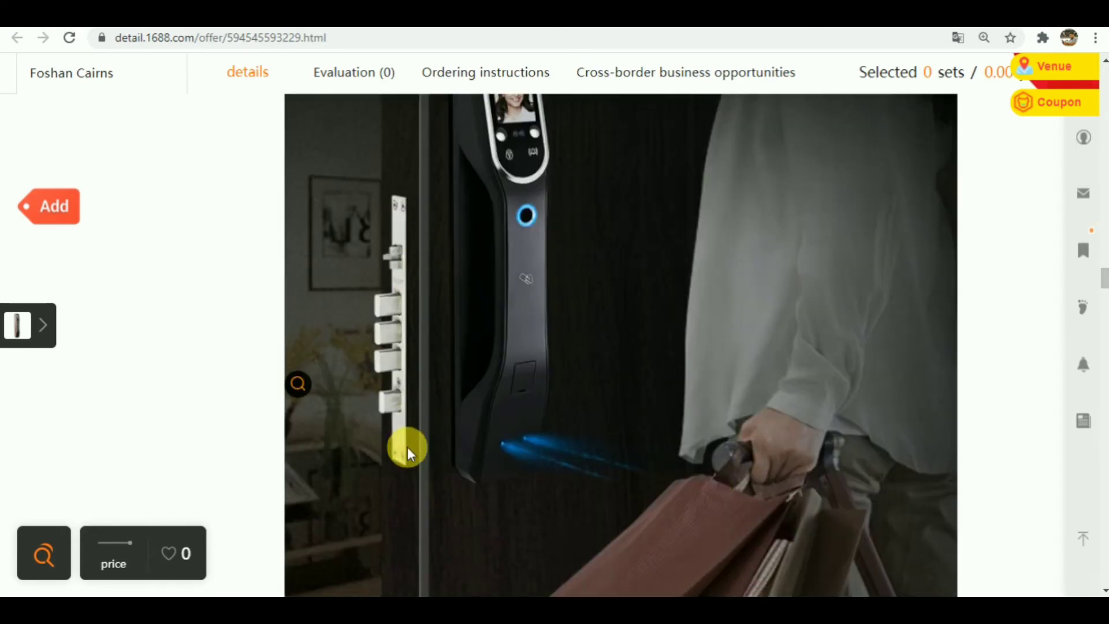
pyautogui.scroll(5, 440, 370)
pyautogui.scroll(-6, 440, 369)
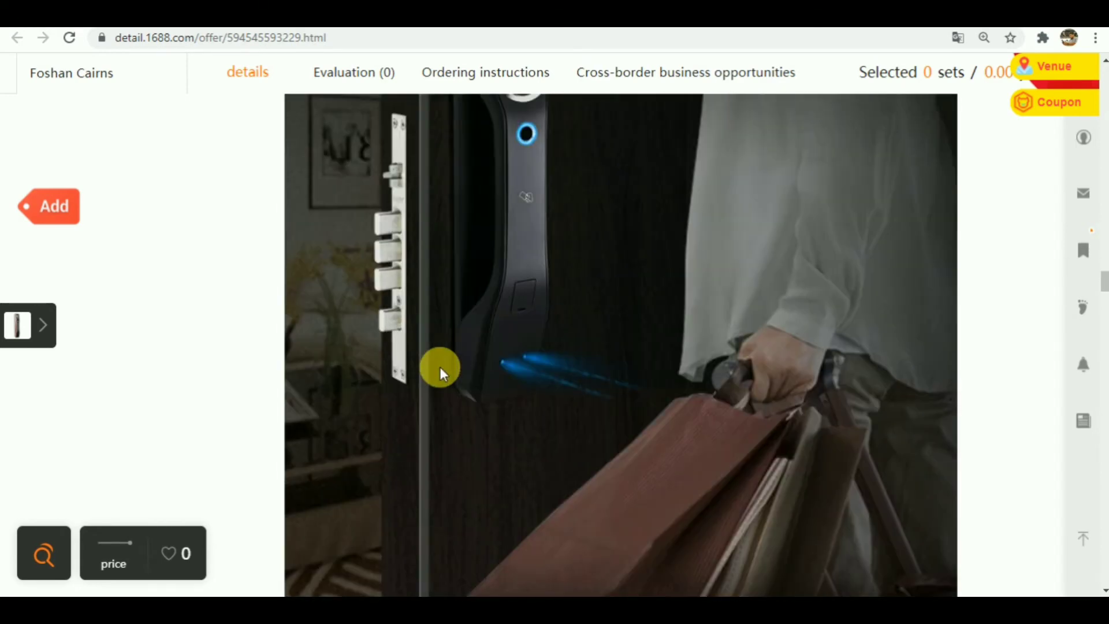
pyautogui.scroll(-5, 440, 370)
pyautogui.scroll(6, 440, 370)
pyautogui.scroll(10, 440, 370)
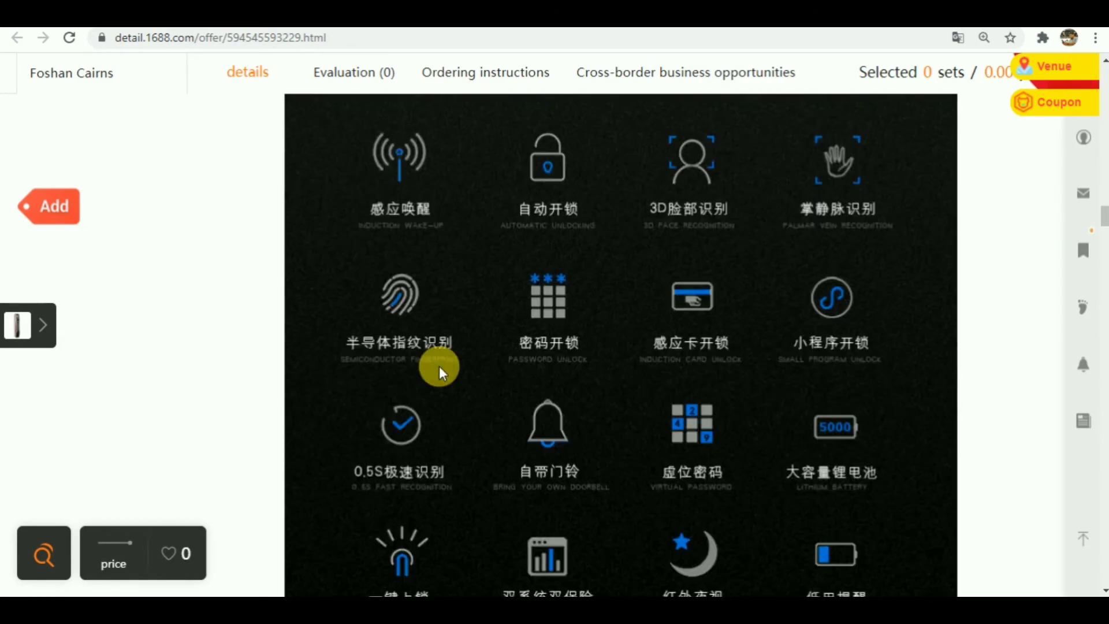
# - Go back over the Foshan listing's weight attributes and check the first variant's price and stock in the specifications
pyautogui.scroll(15, 440, 371)
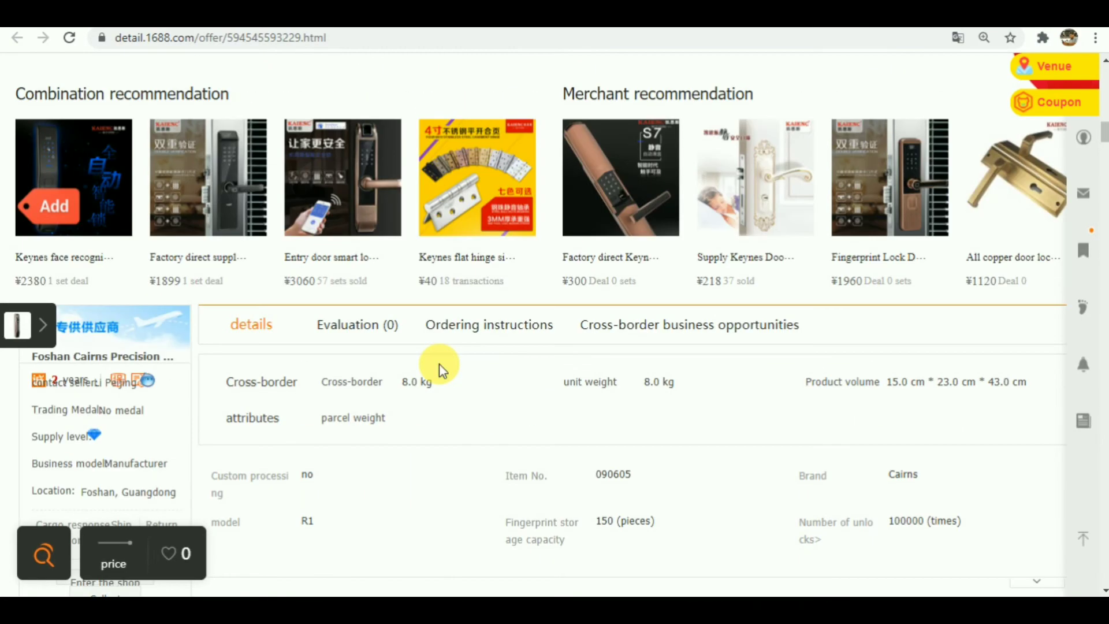
pyautogui.scroll(3, 469, 373)
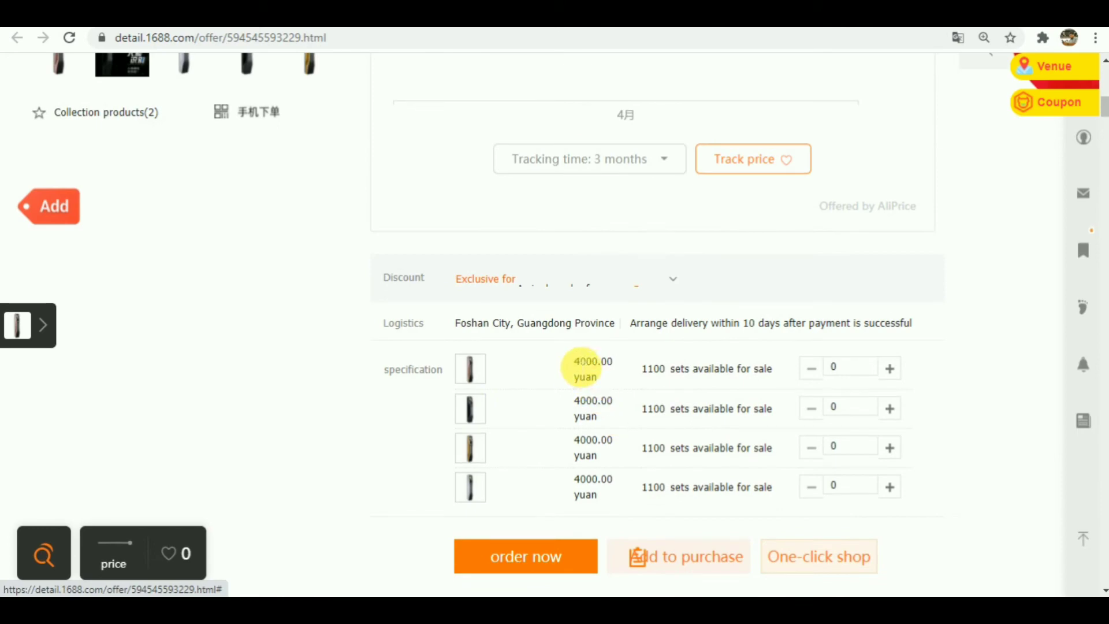
pyautogui.moveTo(575, 364); pyautogui.dragTo(653, 369)
pyautogui.click(618, 412)
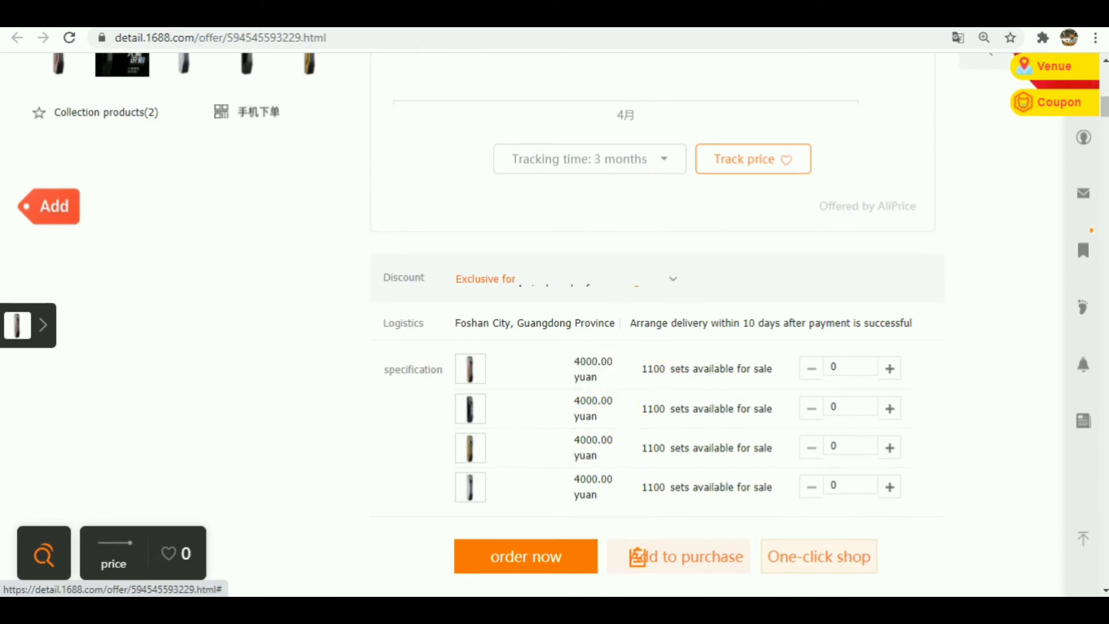
# - In the Product COGS spreadsheet's Price Calculator, set row 5 to a price of 4000 RMB and a unit weight of 8 kg, and select its MRP
pyautogui.hotkey('ctrl', 'Tab')
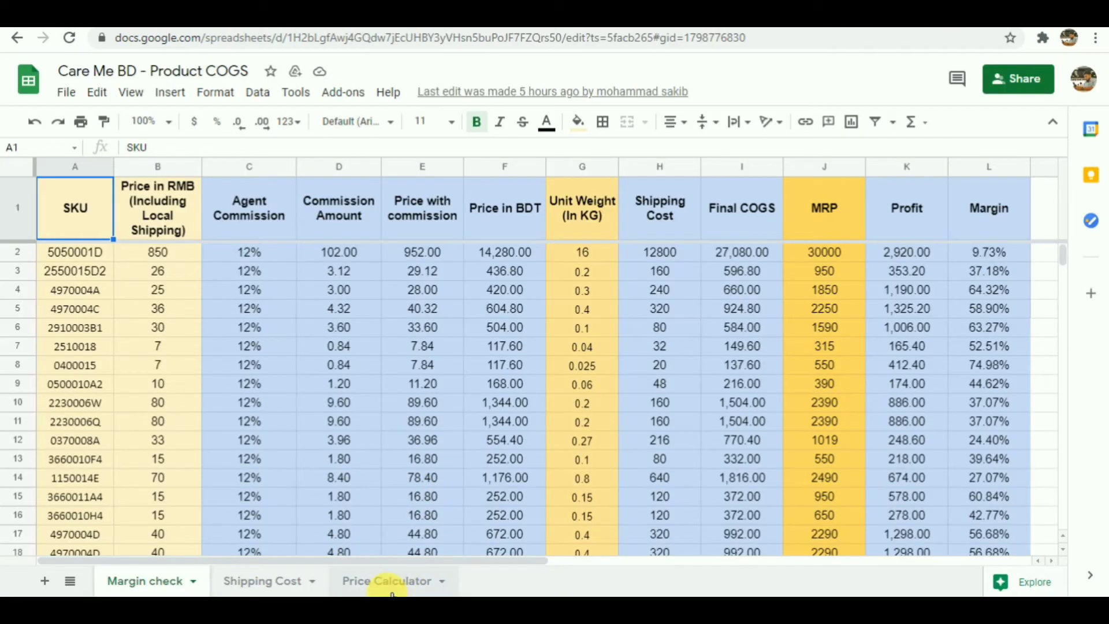
pyautogui.click(393, 584)
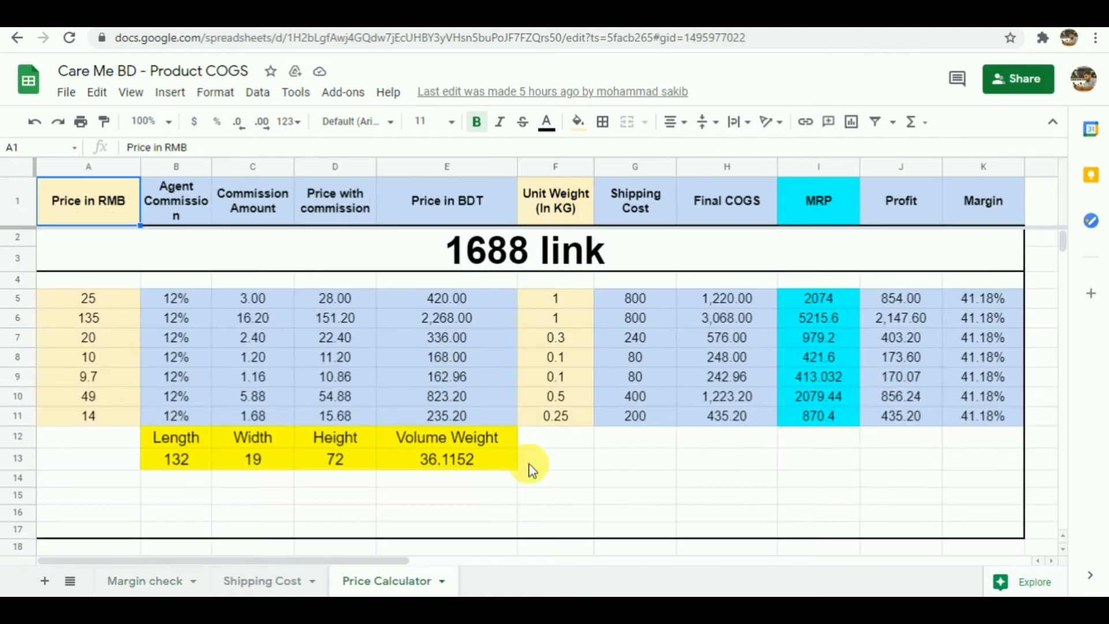
pyautogui.click(86, 296)
pyautogui.write('4000')
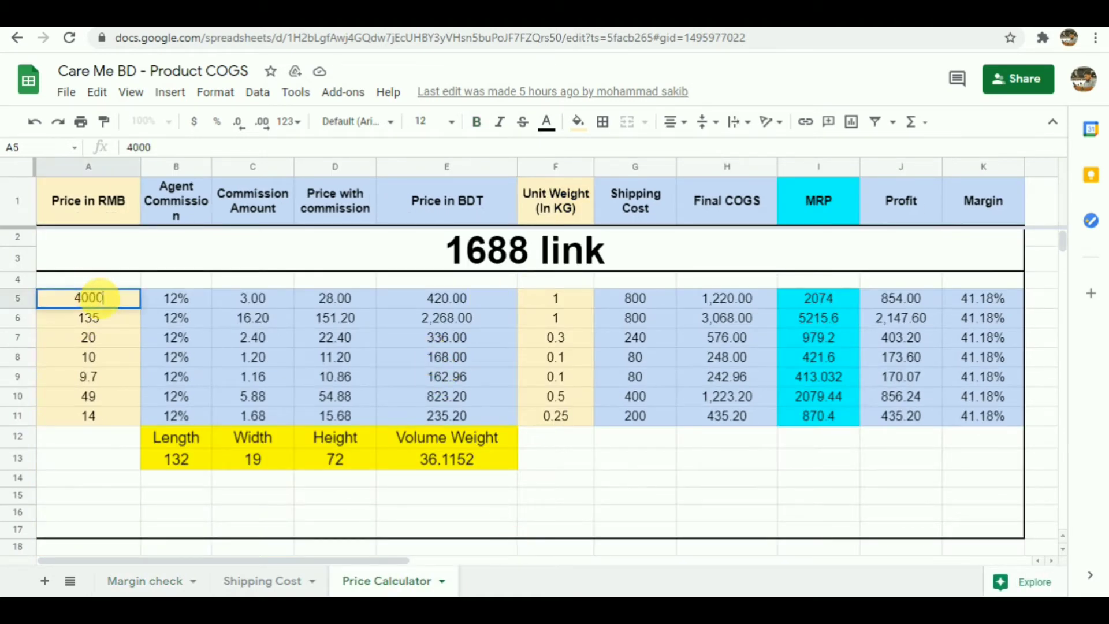
pyautogui.click(562, 296)
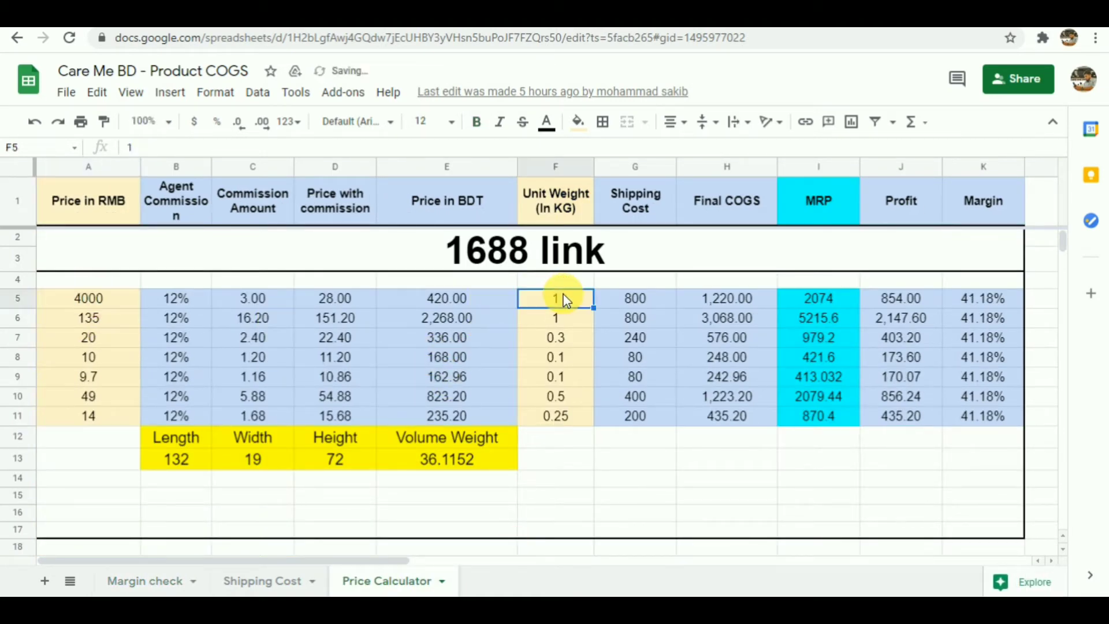
pyautogui.write('8')
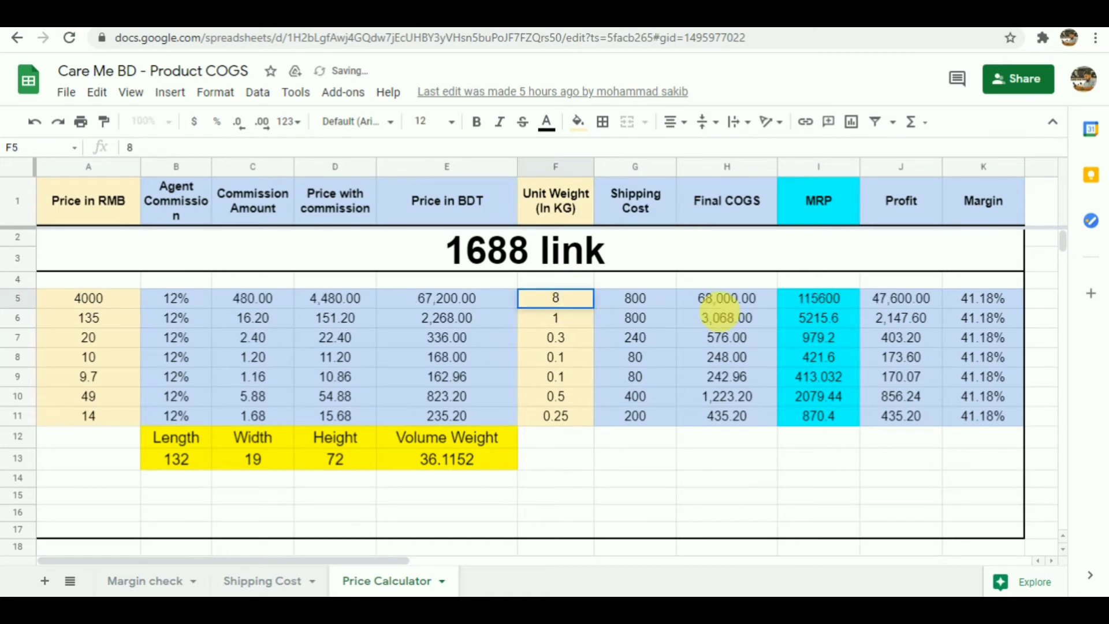
pyautogui.click(815, 304)
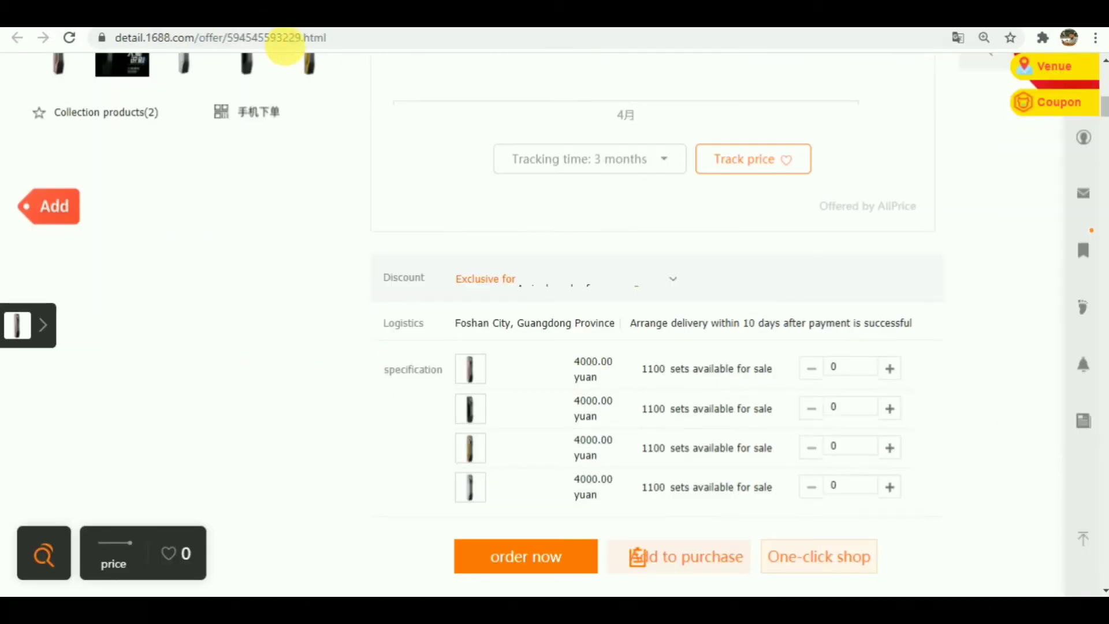
# - Start a comment on the customer's Trello card with "#1" followed by the Foshan listing's URL
pyautogui.click(300, 41)
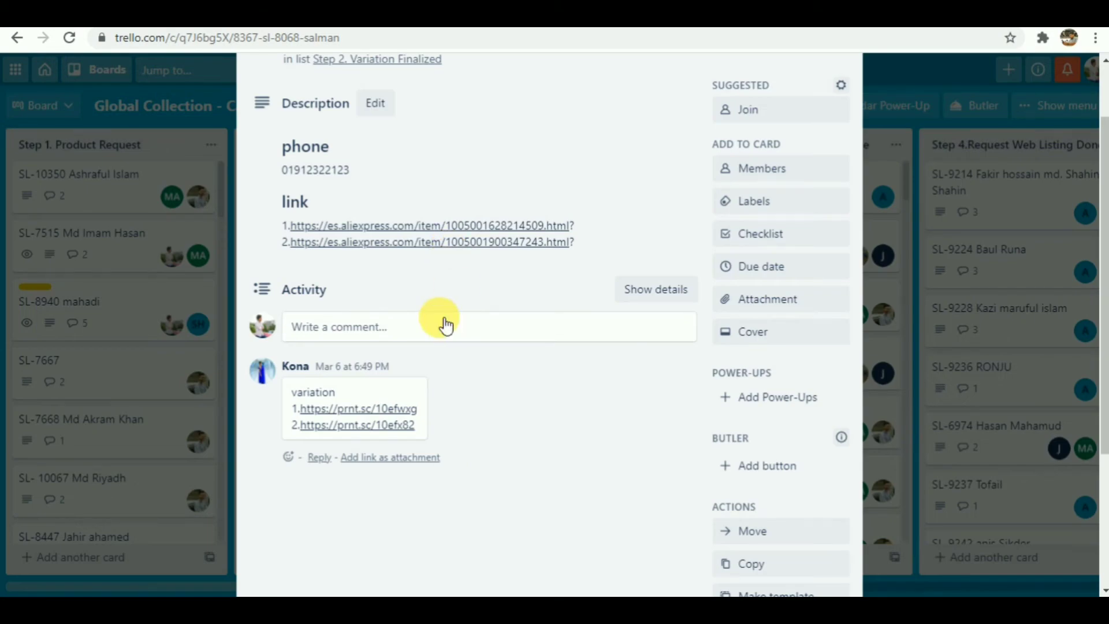
pyautogui.click(446, 326)
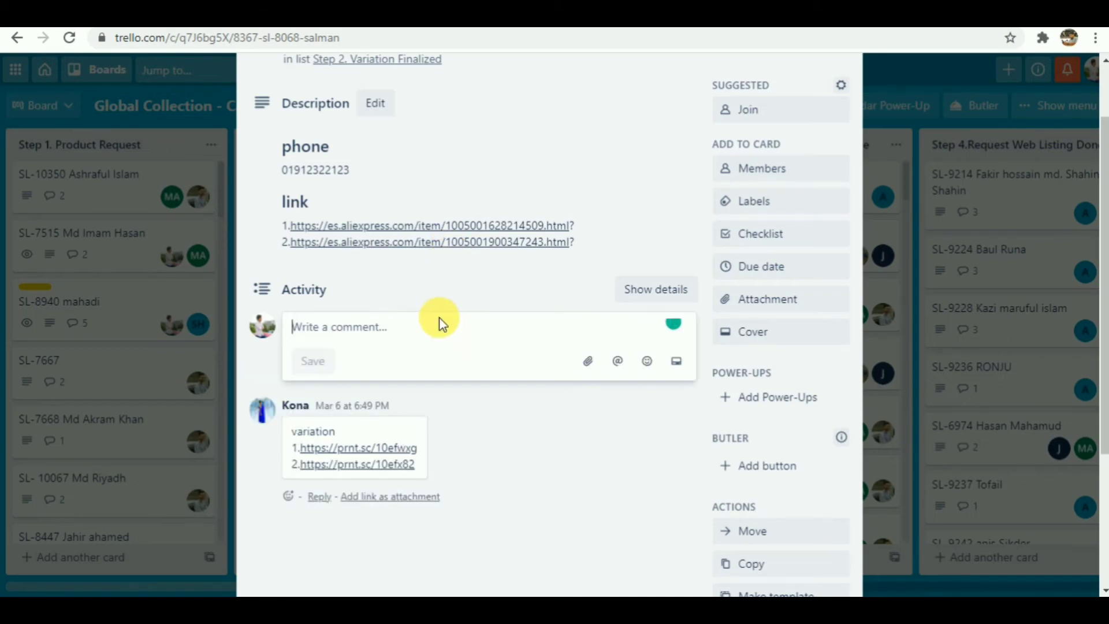
pyautogui.write('#')
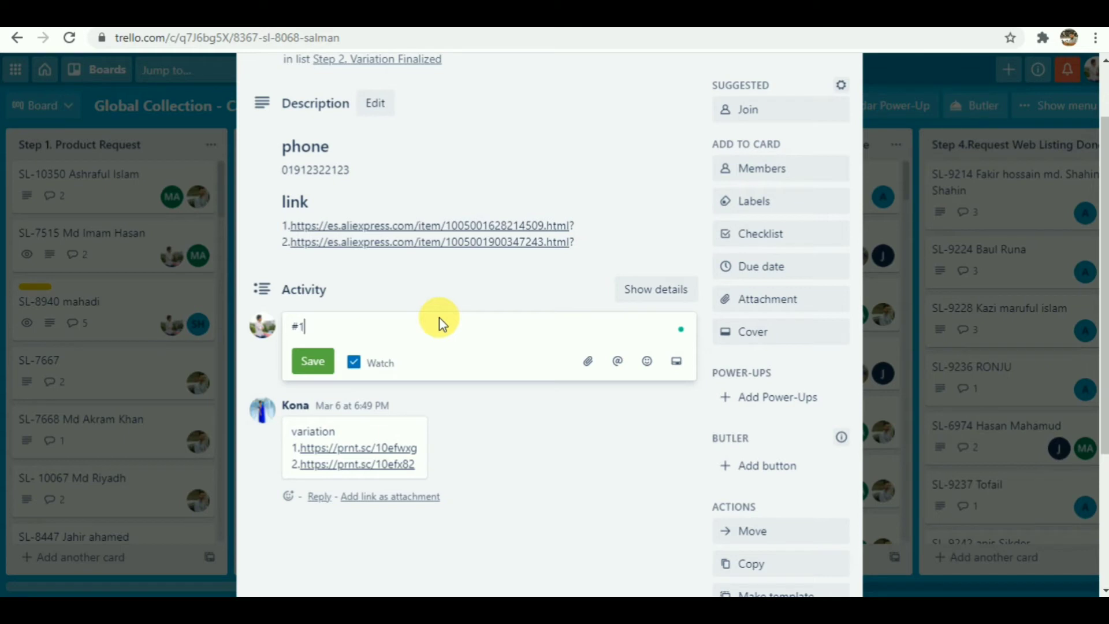
pyautogui.write('1')
pyautogui.press('Return')
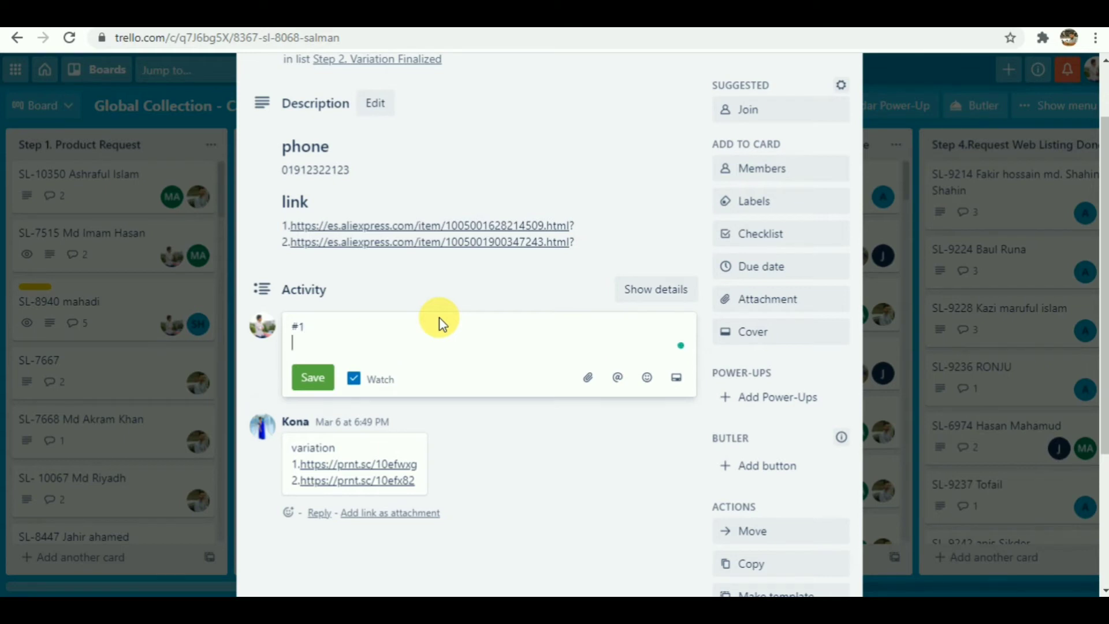
pyautogui.write('https://detail.1688.com/offer/594545593229.html')
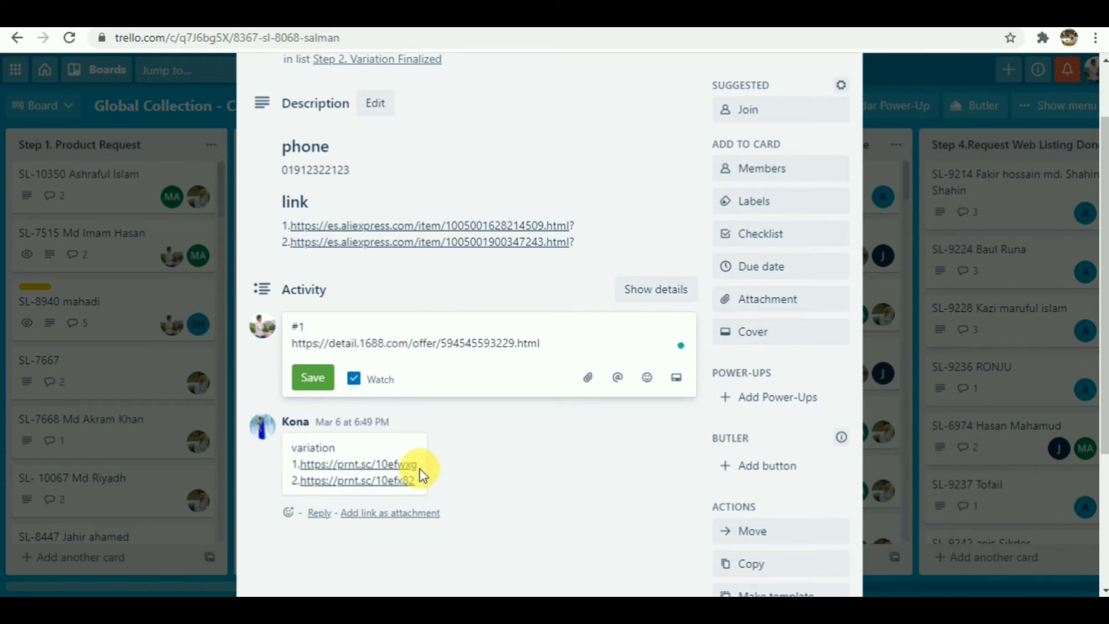
pyautogui.press('Return')
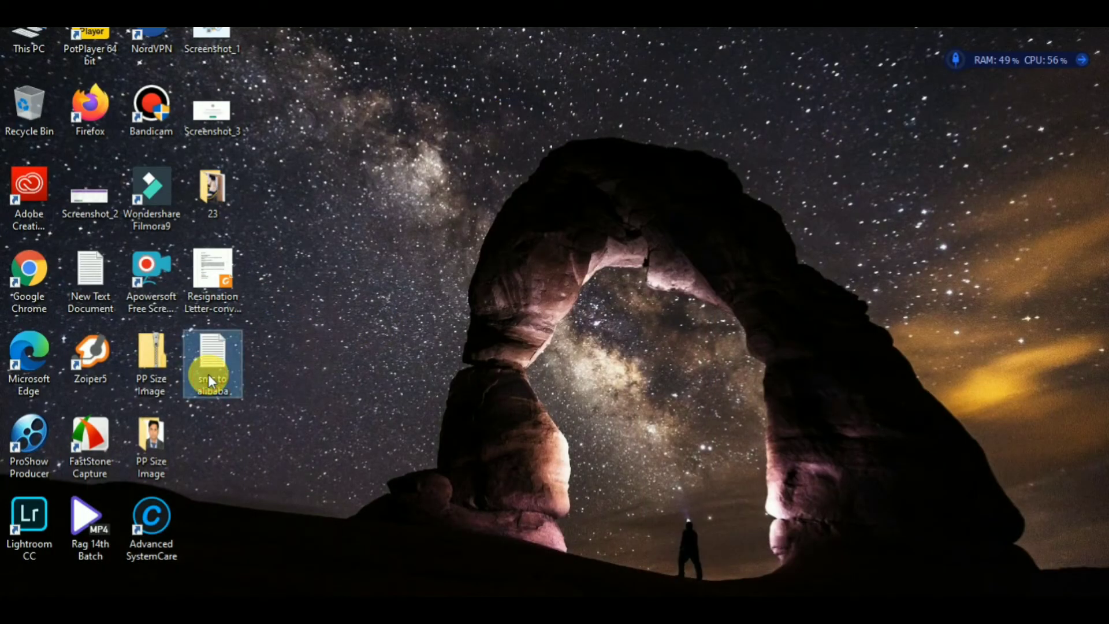
# - Copy the price, shipping cost & TAX and total template from the "sms to alibaba" text file into the Trello comment
pyautogui.doubleClick(208, 371)
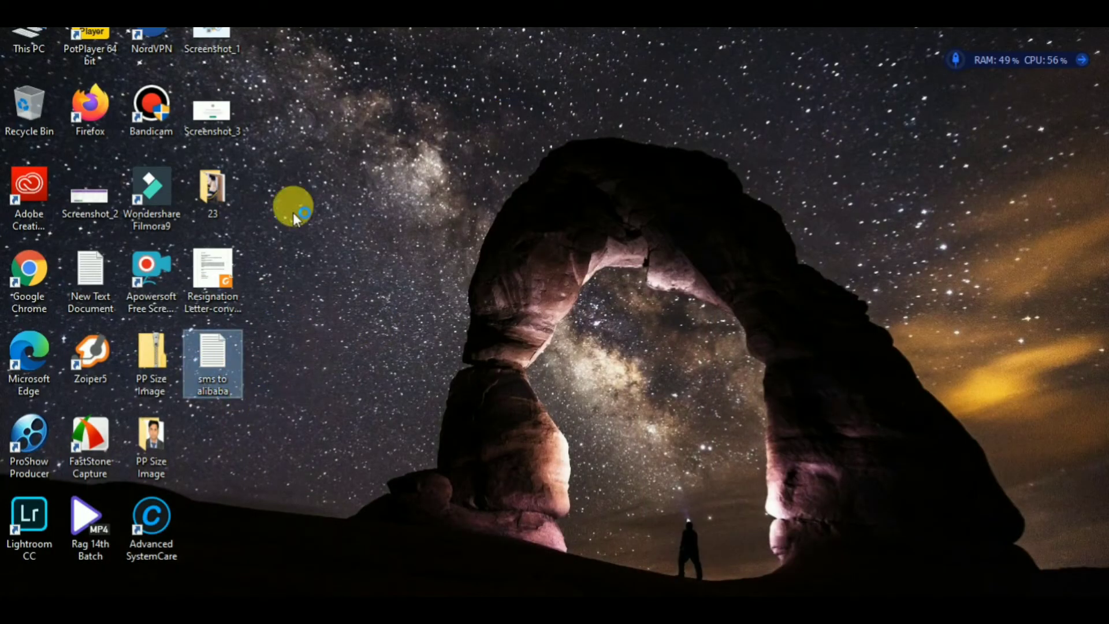
pyautogui.moveTo(62, 374); pyautogui.dragTo(23, 328)
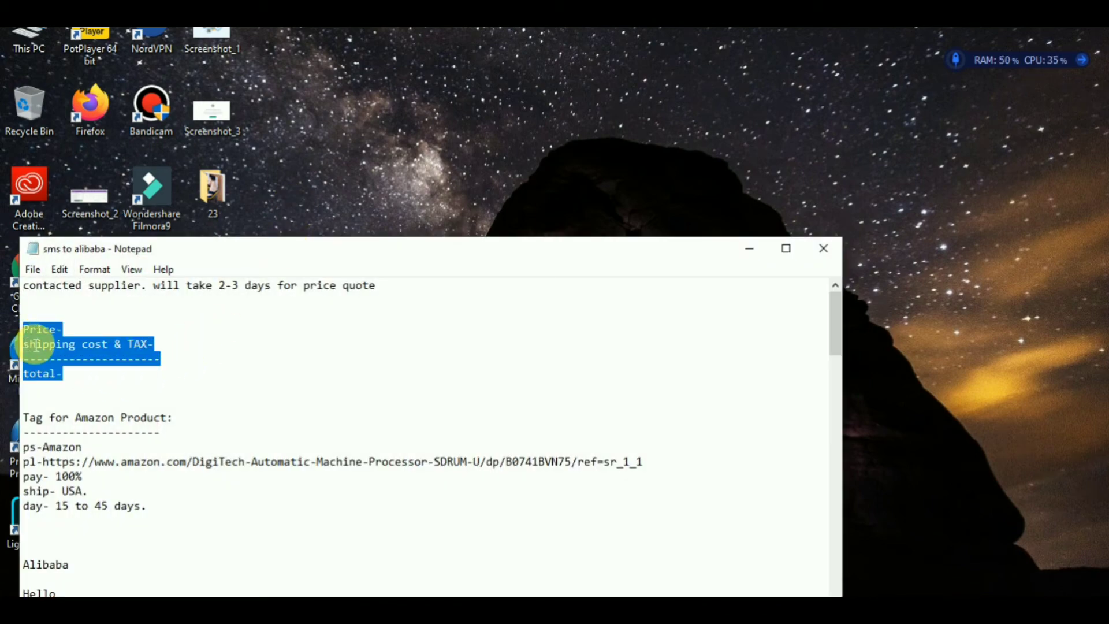
pyautogui.click(749, 248)
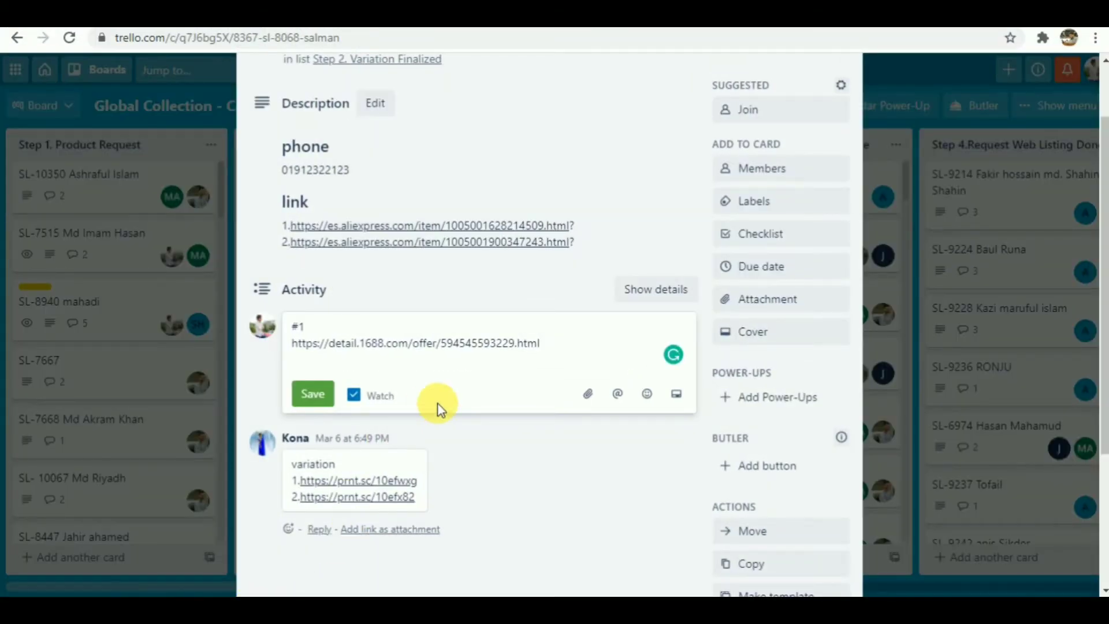
pyautogui.press('Return')
pyautogui.write('Price- shipping cost & TAX- ----------------------- total-')
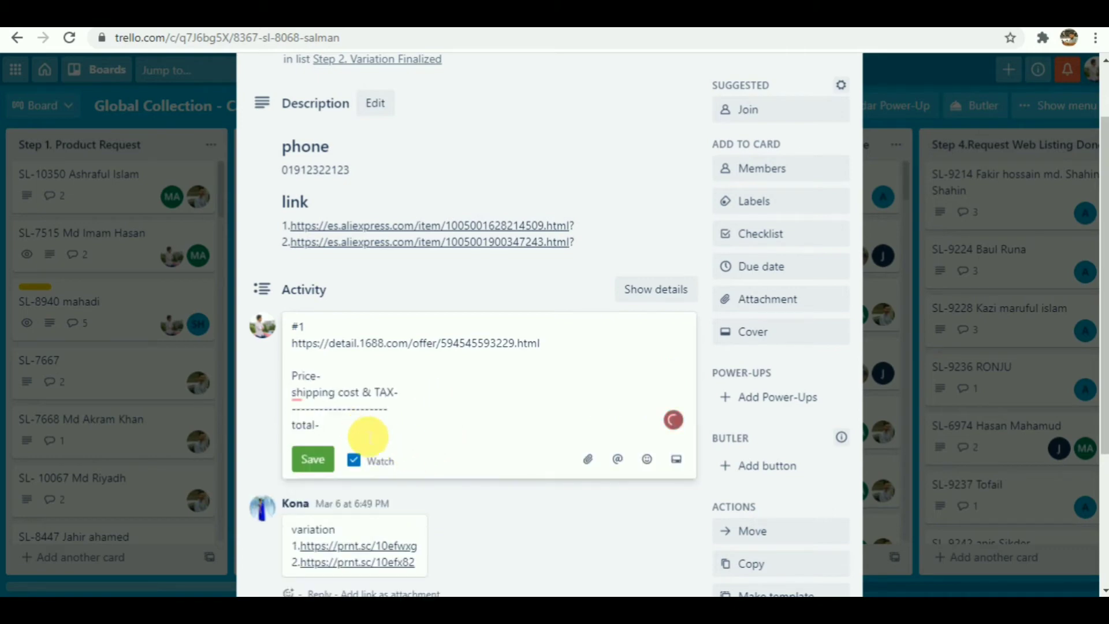
# - Enter 118000 as the total in the Trello comment and place the cursor after "shipping cost & TAX-"
pyautogui.click(392, 18)
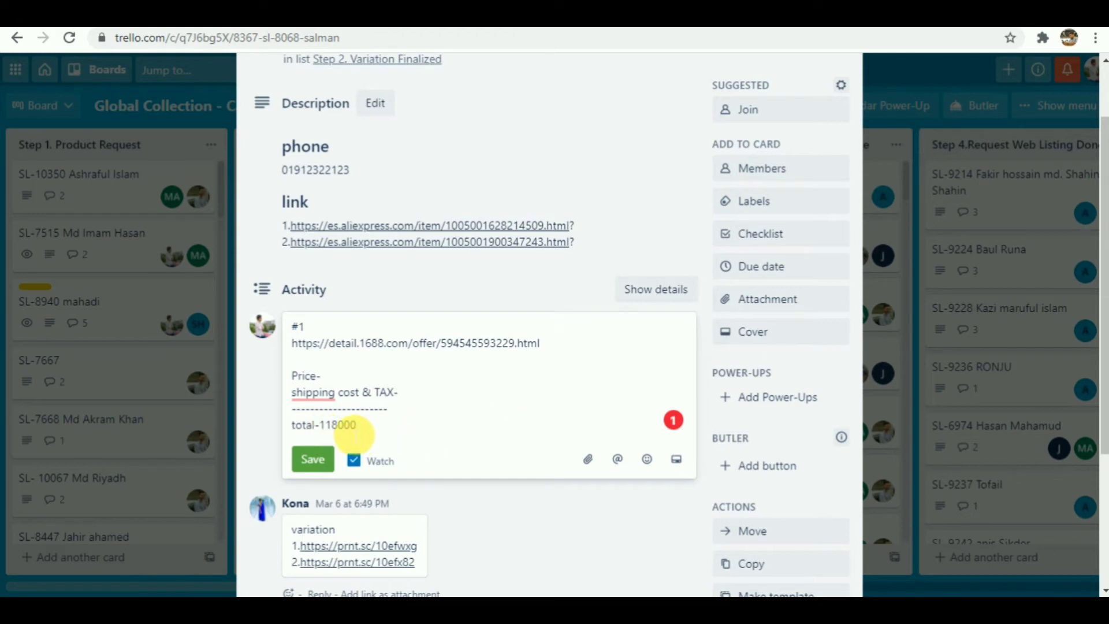
pyautogui.click(414, 399)
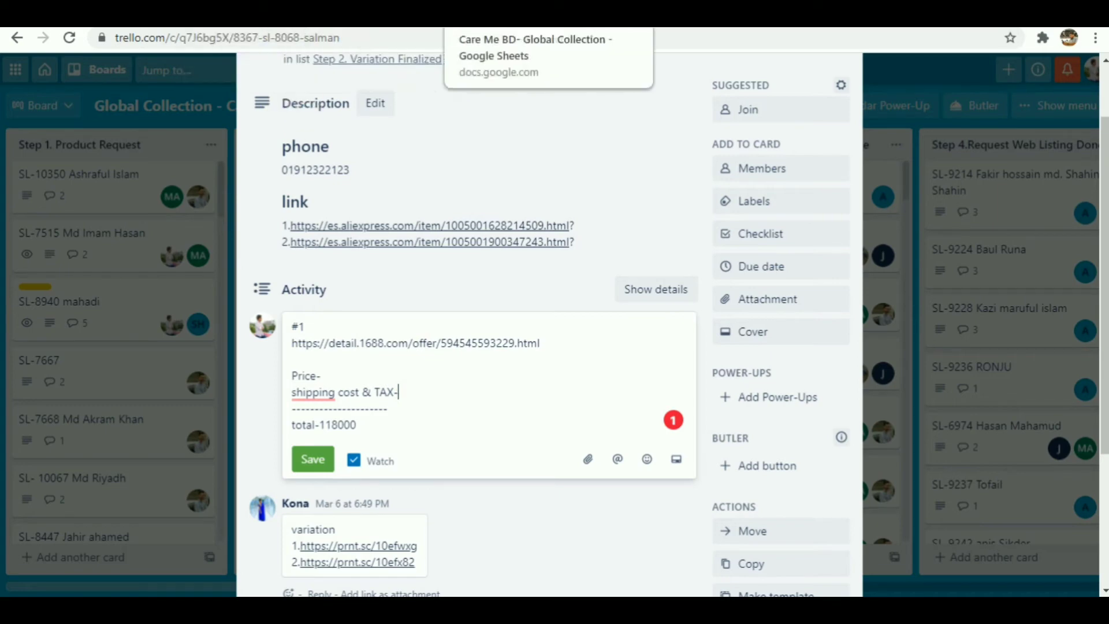
# - Calculate the shipping charge for the 8 kg product as 800 × 8 in Calculator
pyautogui.click(693, 14)
pyautogui.hotkey('ctrl', 'Tab')
pyautogui.hotkey('ctrl', 'Tab')
pyautogui.hotkey('ctrl', 'Tab')
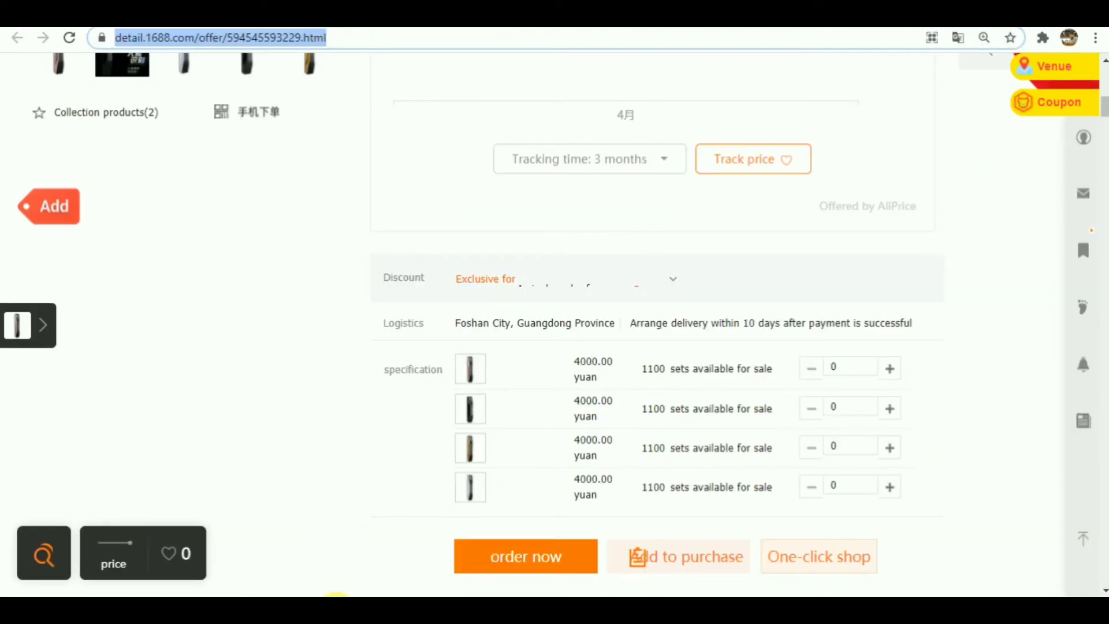
pyautogui.click(280, 595)
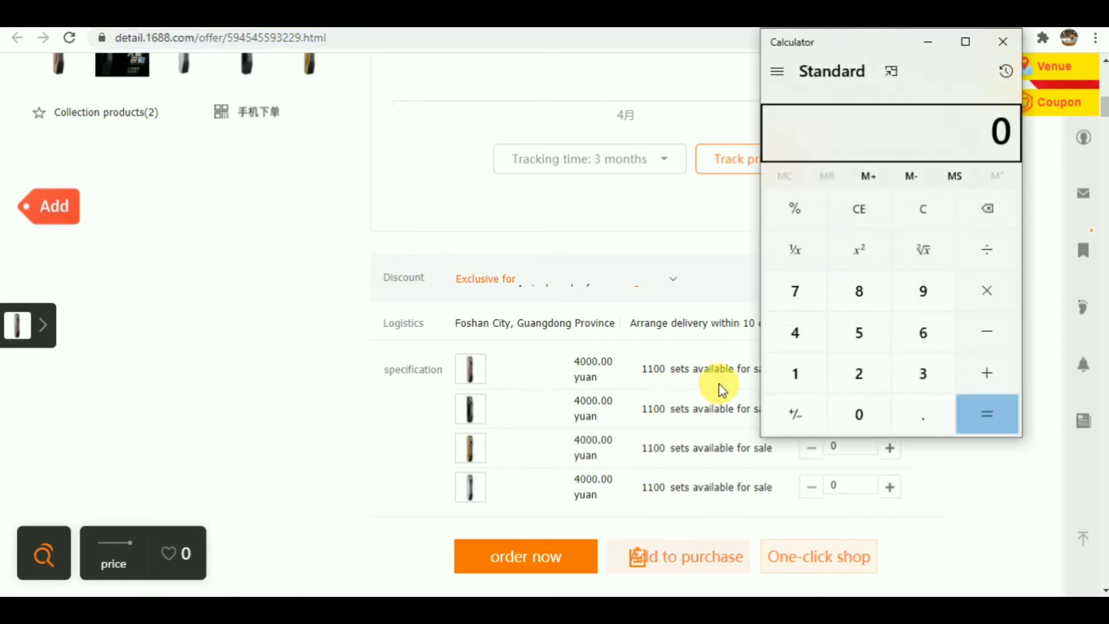
pyautogui.click(861, 293)
pyautogui.click(853, 421)
pyautogui.click(854, 419)
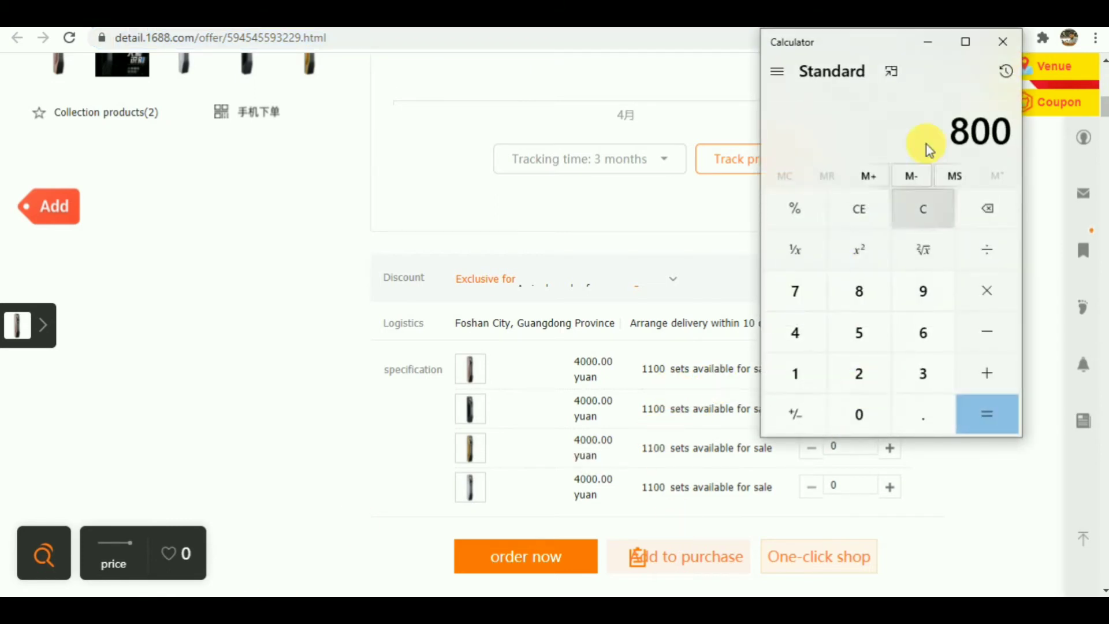
pyautogui.click(982, 293)
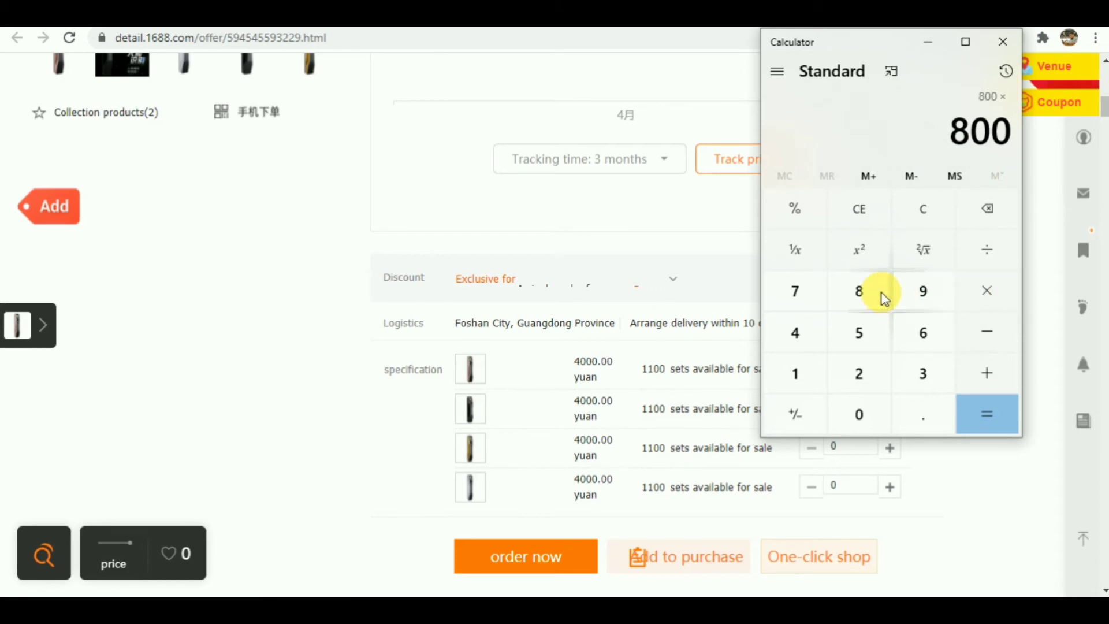
pyautogui.click(859, 291)
pyautogui.click(968, 407)
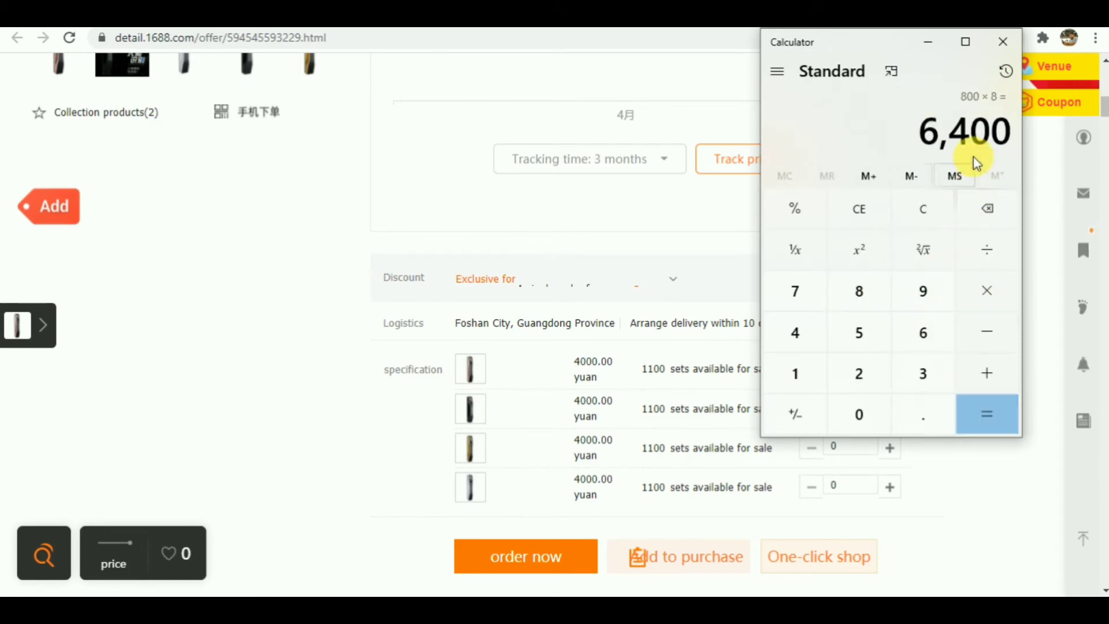
# - Enter 6400 as the shipping cost & TAX in the Trello comment
pyautogui.click(283, 205)
pyautogui.hotkey('ctrl', 'Tab')
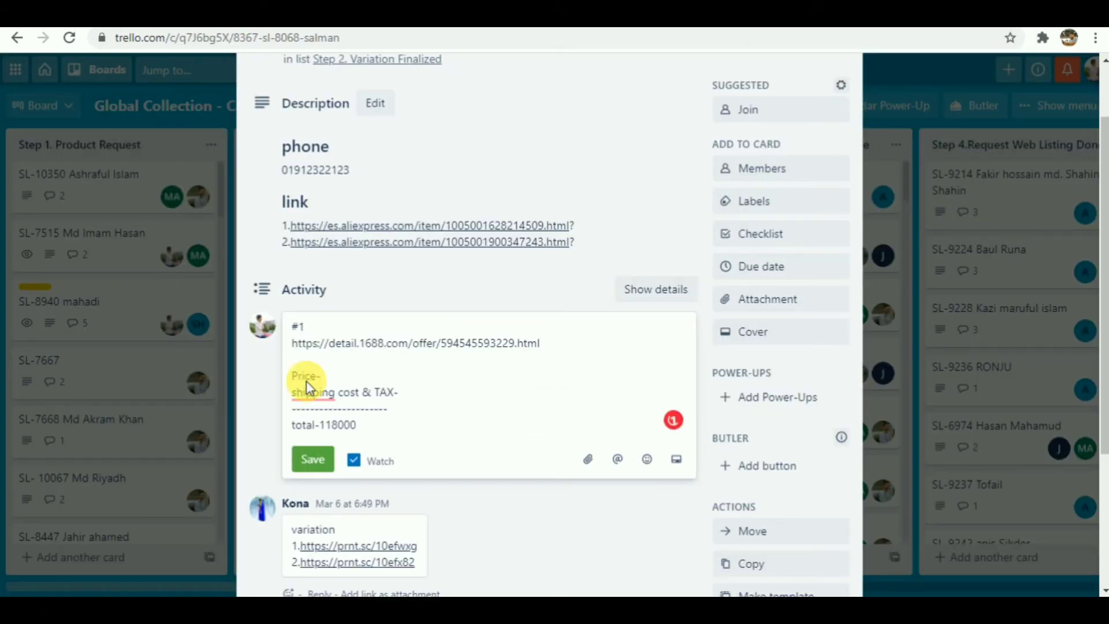
pyautogui.click(417, 393)
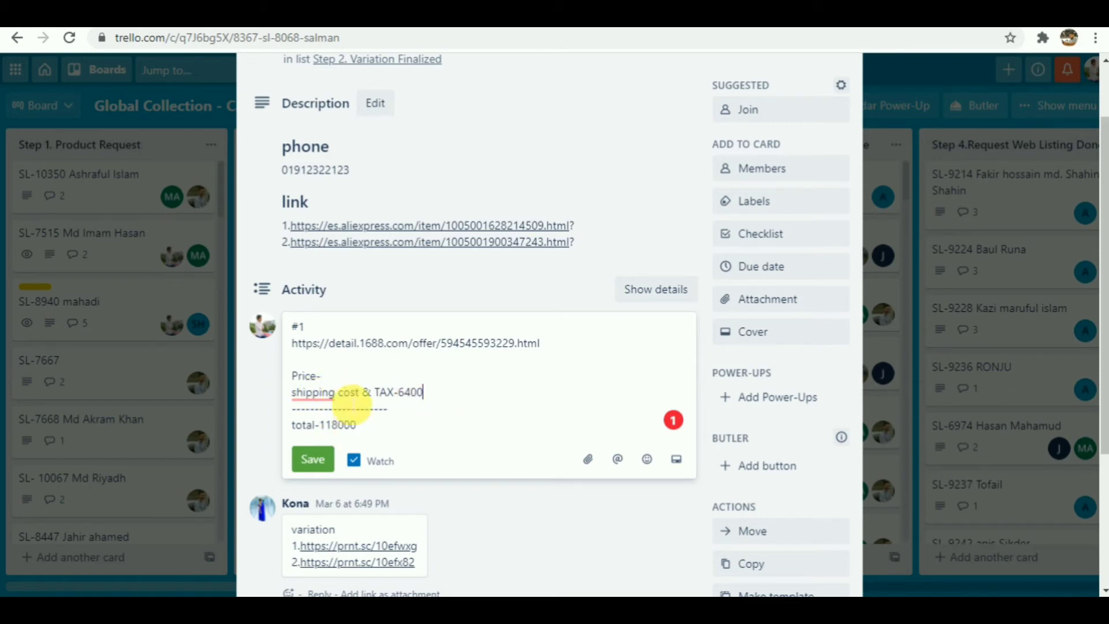
# - Clear Calculator and subtract the 6400 shipping cost from the 118000 total
pyautogui.hotkey('alt', 'Tab')
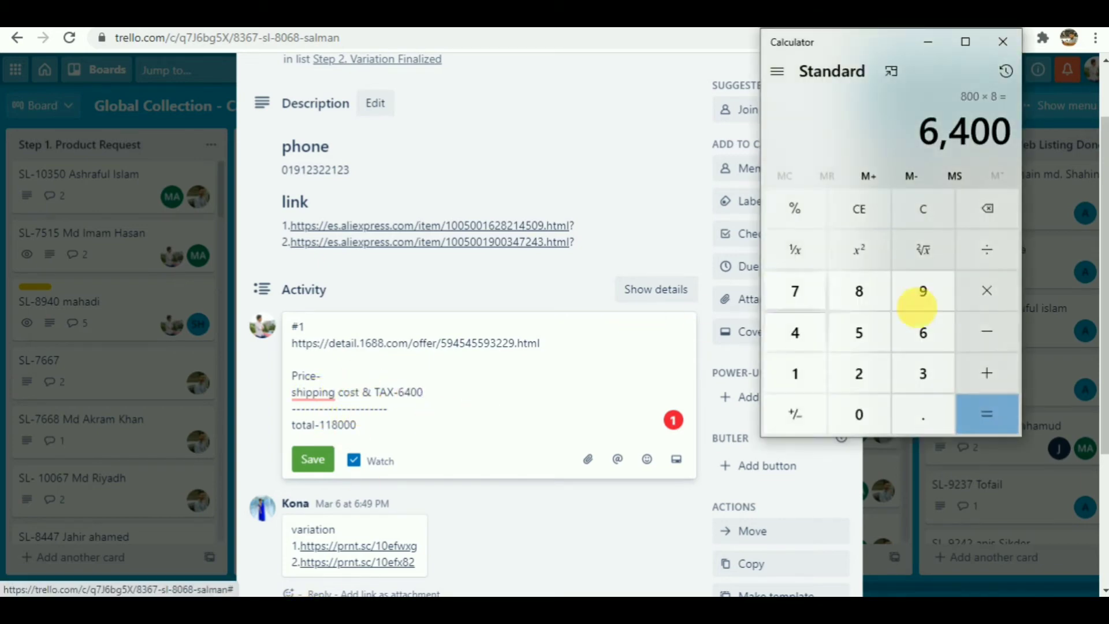
pyautogui.click(878, 218)
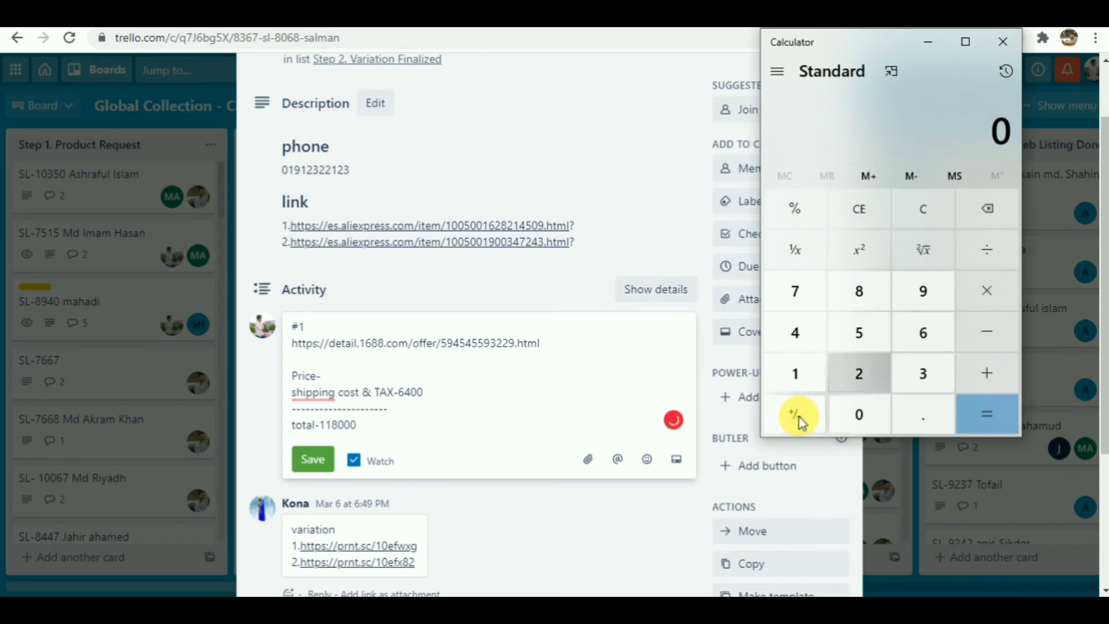
pyautogui.doubleClick(795, 379)
pyautogui.click(859, 291)
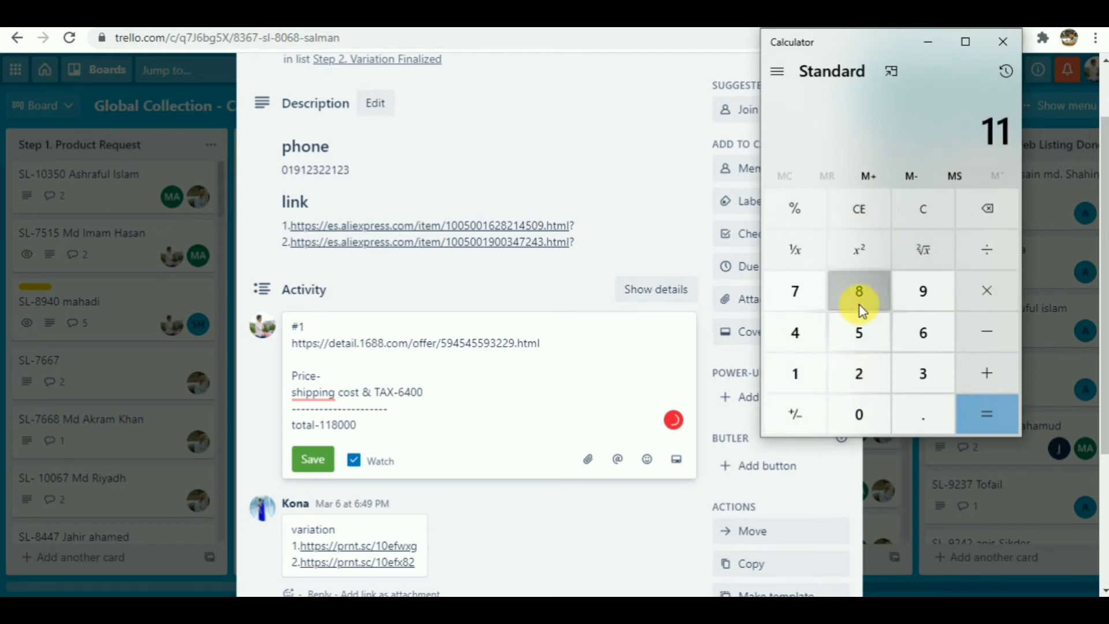
pyautogui.doubleClick(851, 421)
pyautogui.click(851, 422)
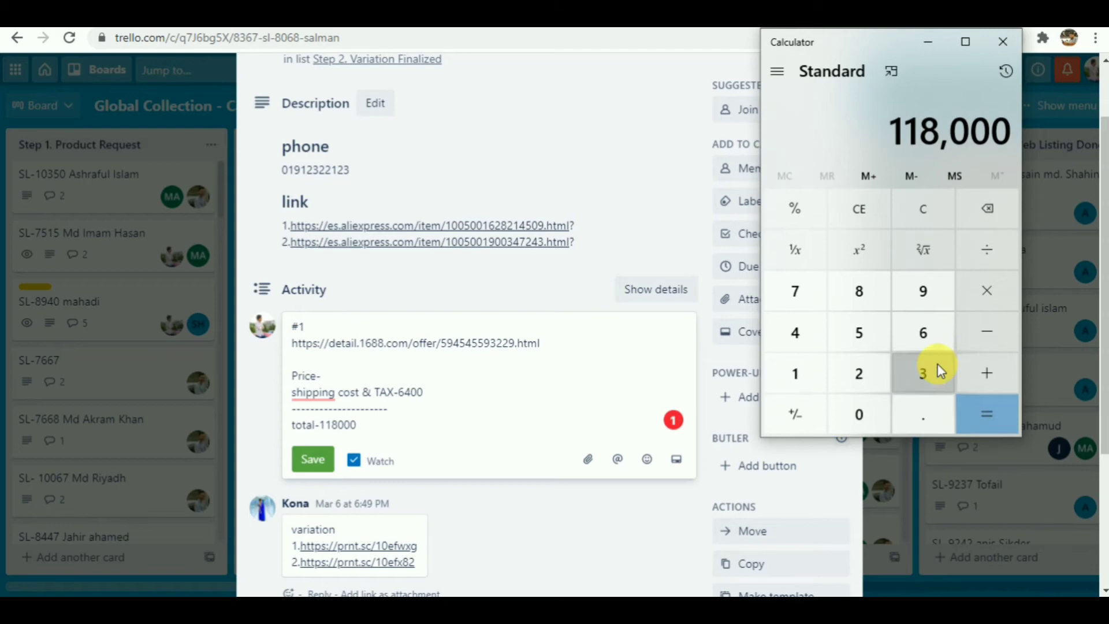
pyautogui.click(965, 334)
pyautogui.click(921, 335)
pyautogui.click(798, 332)
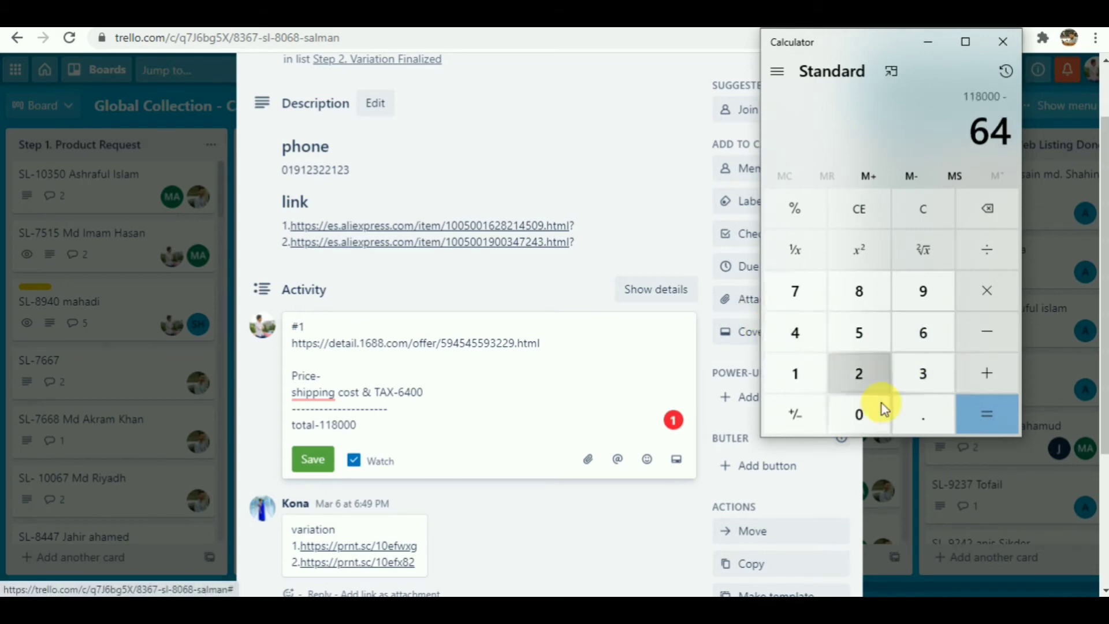
pyautogui.click(879, 411)
pyautogui.click(878, 414)
pyautogui.click(982, 424)
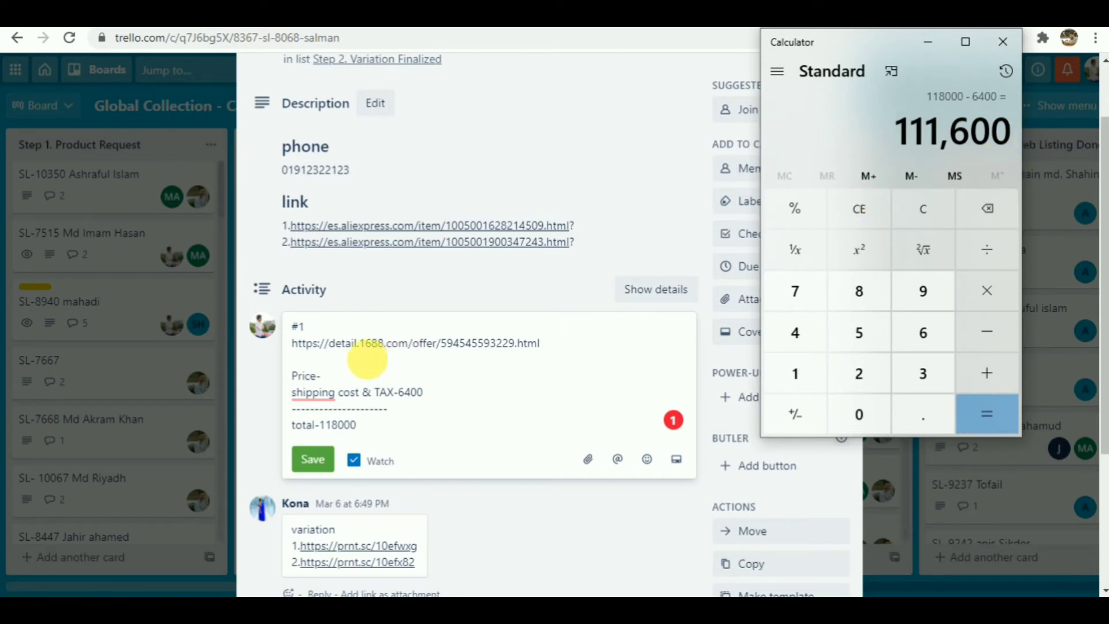
# - Enter 111600 as the price in the Trello comment and save the comment to the card
pyautogui.click(357, 380)
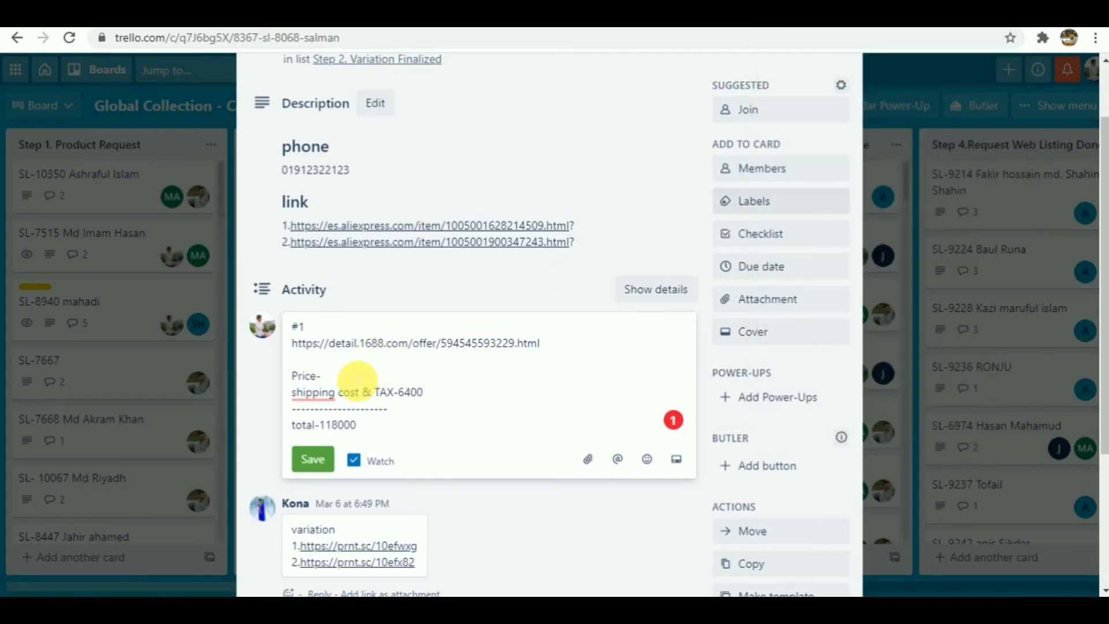
pyautogui.write('111600')
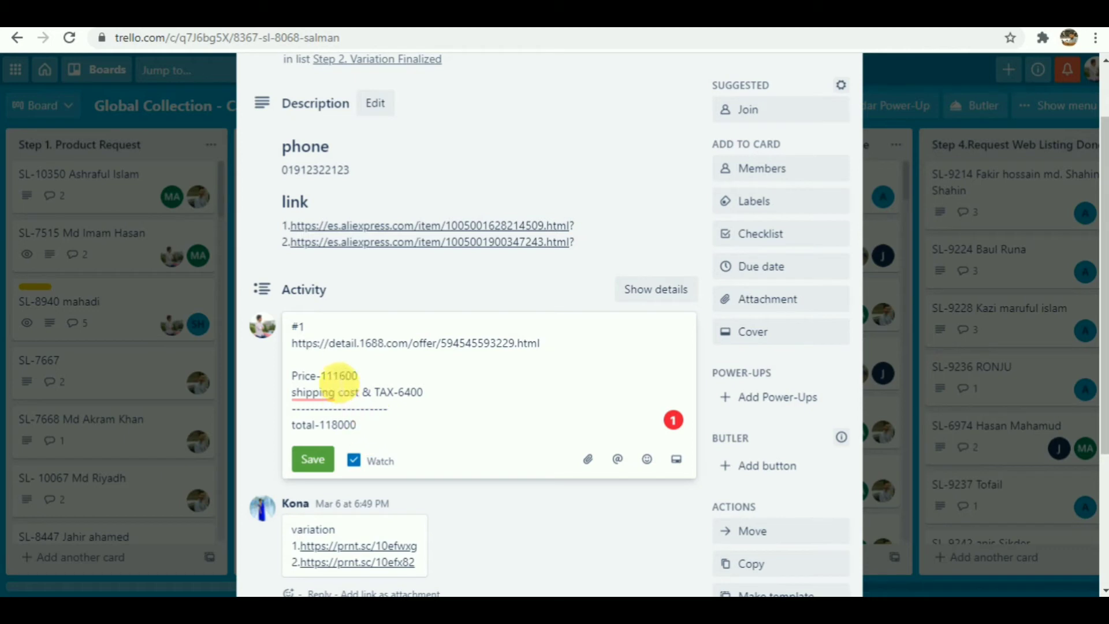
pyautogui.moveTo(321, 375); pyautogui.dragTo(394, 377)
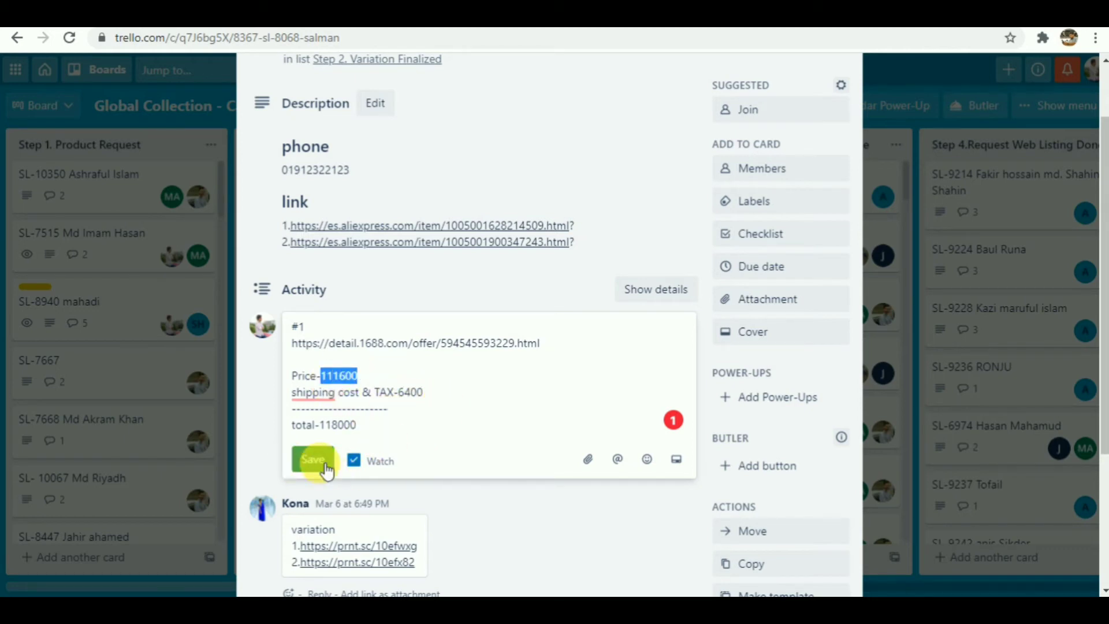
pyautogui.click(305, 460)
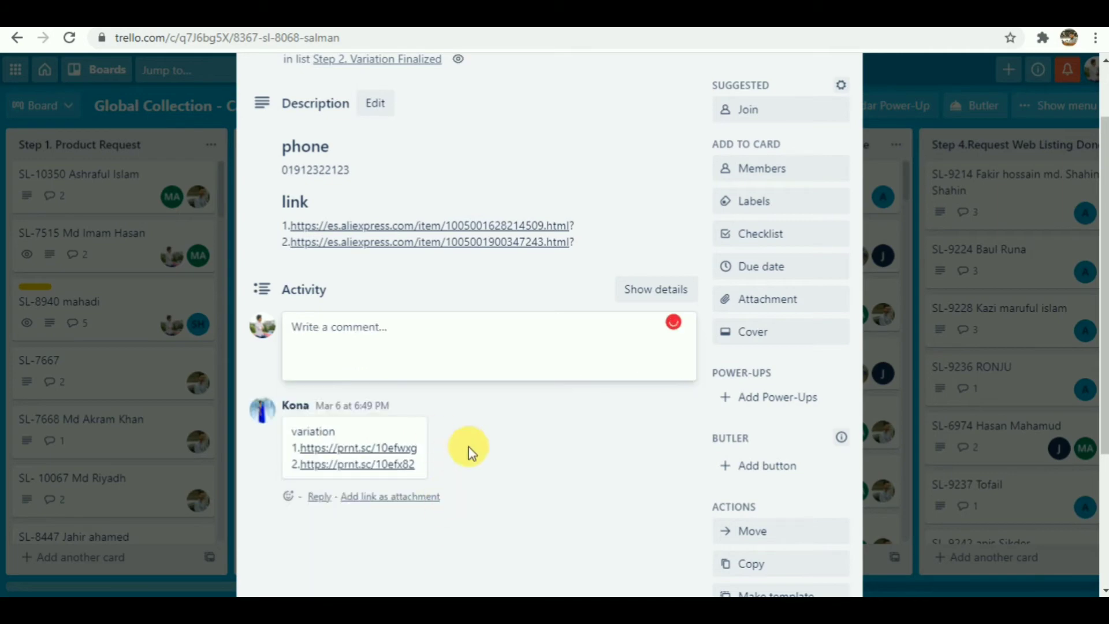
pyautogui.scroll(-3, 490, 403)
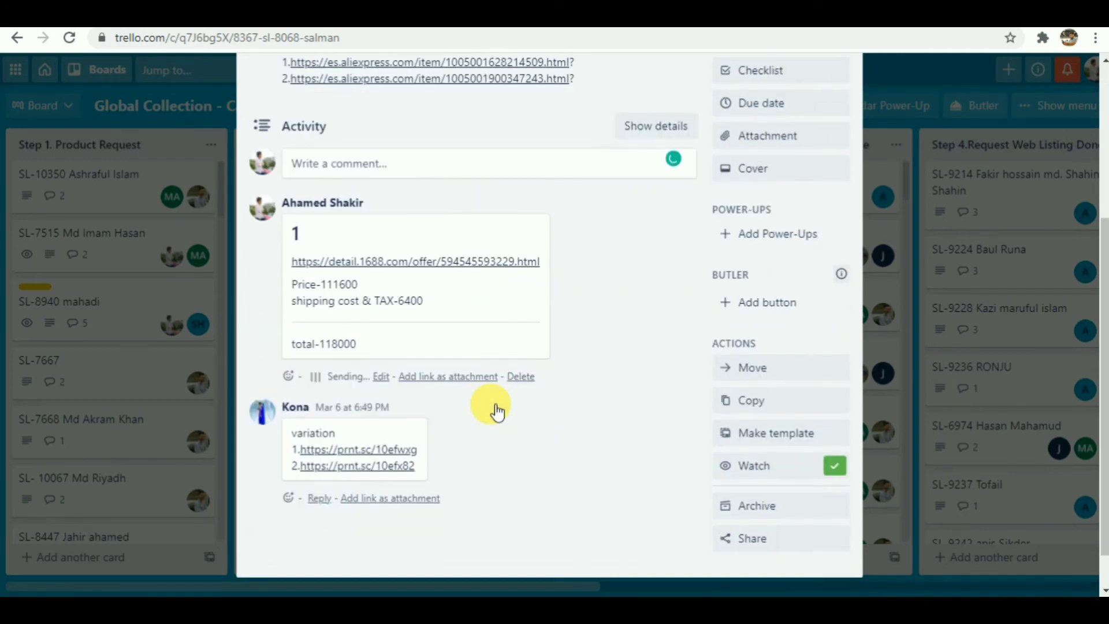
pyautogui.scroll(3, 490, 404)
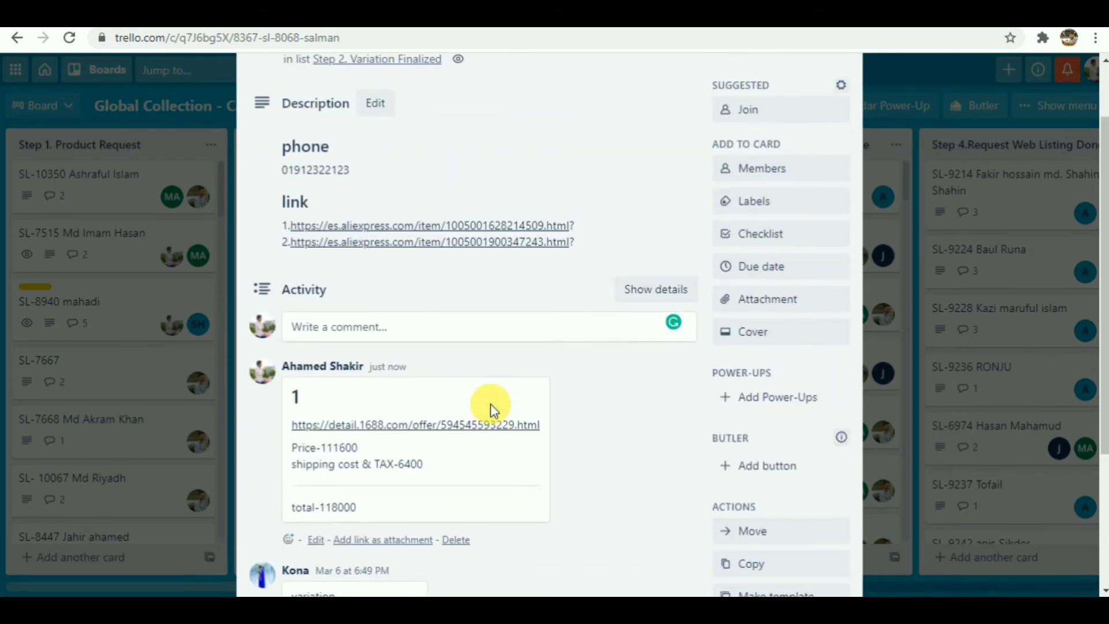
pyautogui.scroll(-4, 491, 403)
pyautogui.scroll(5, 490, 403)
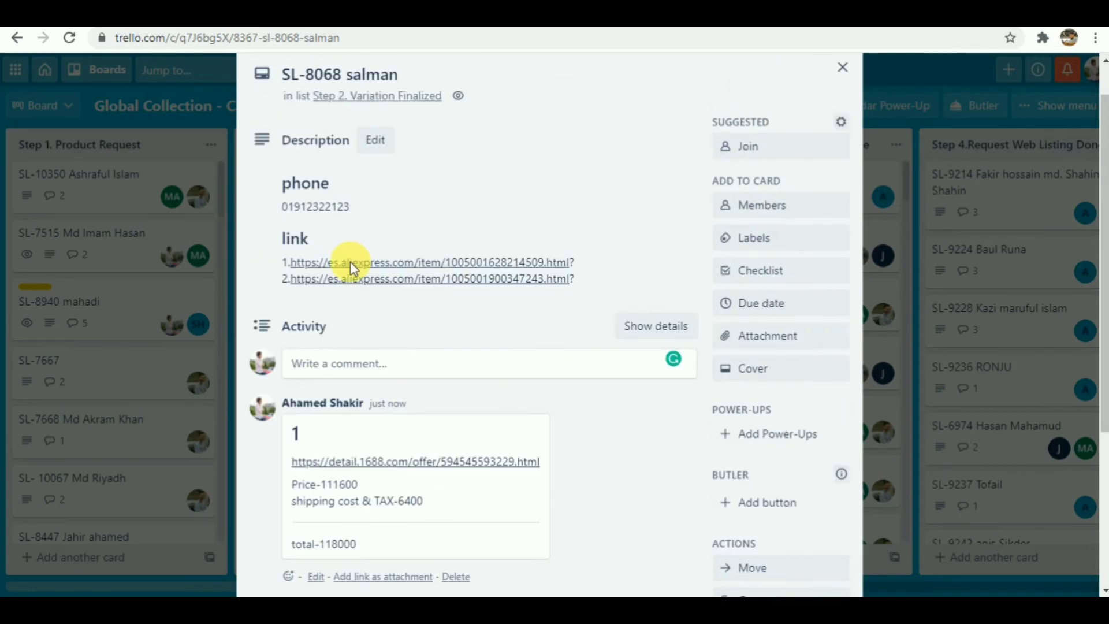
# - Open the card's second AliExpress product link and switch the site language to English
pyautogui.click(385, 280)
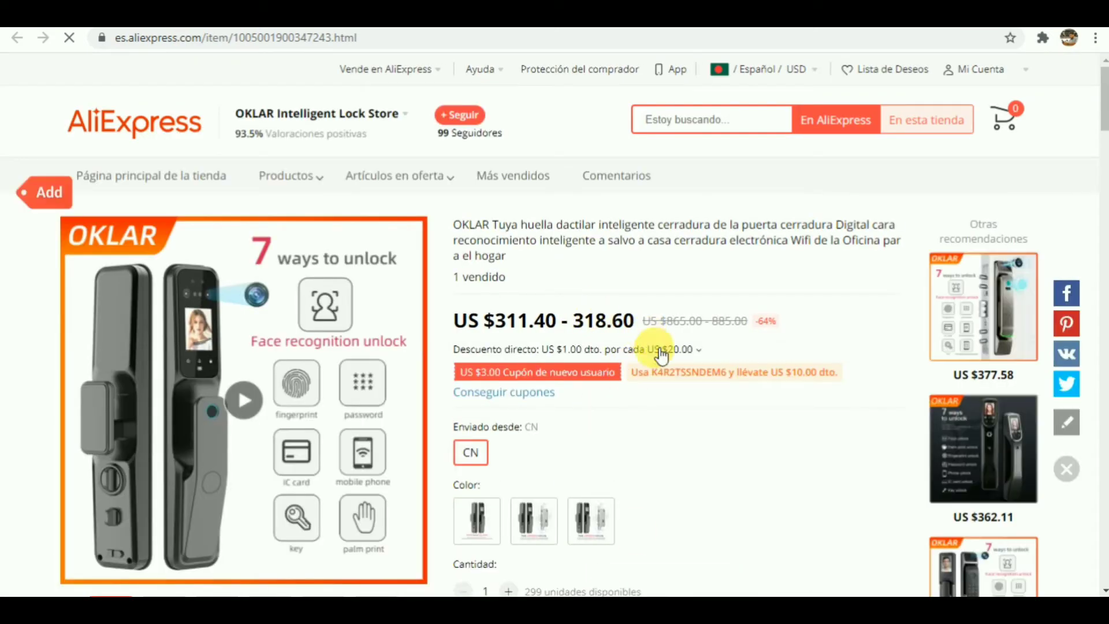
pyautogui.moveTo(774, 81)
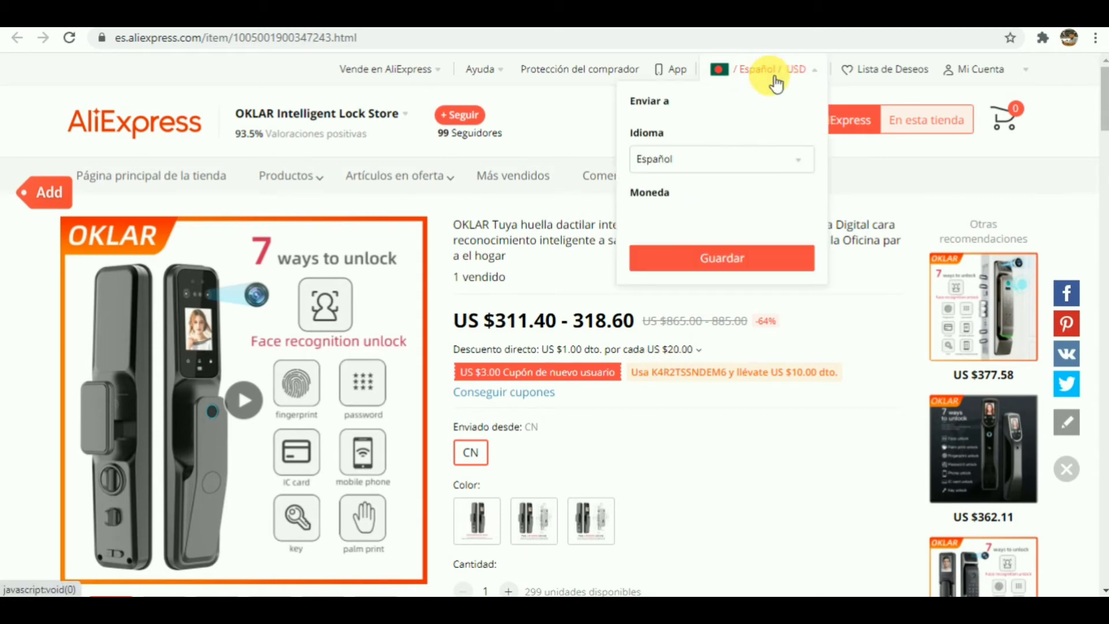
pyautogui.click(735, 157)
pyautogui.click(713, 212)
pyautogui.click(732, 267)
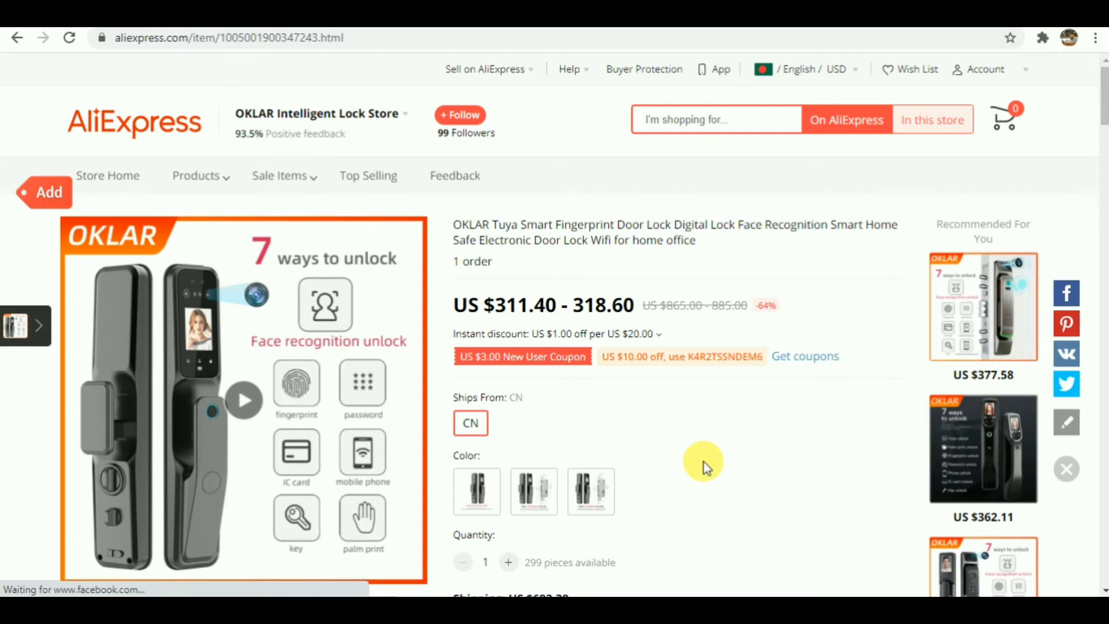
pyautogui.scroll(-3, 702, 466)
# - Check the second variation screenshot linked in the card's comments and select the third colour option, C1 30240, on the AliExpress listing
pyautogui.hotkey('ctrl', 'w')
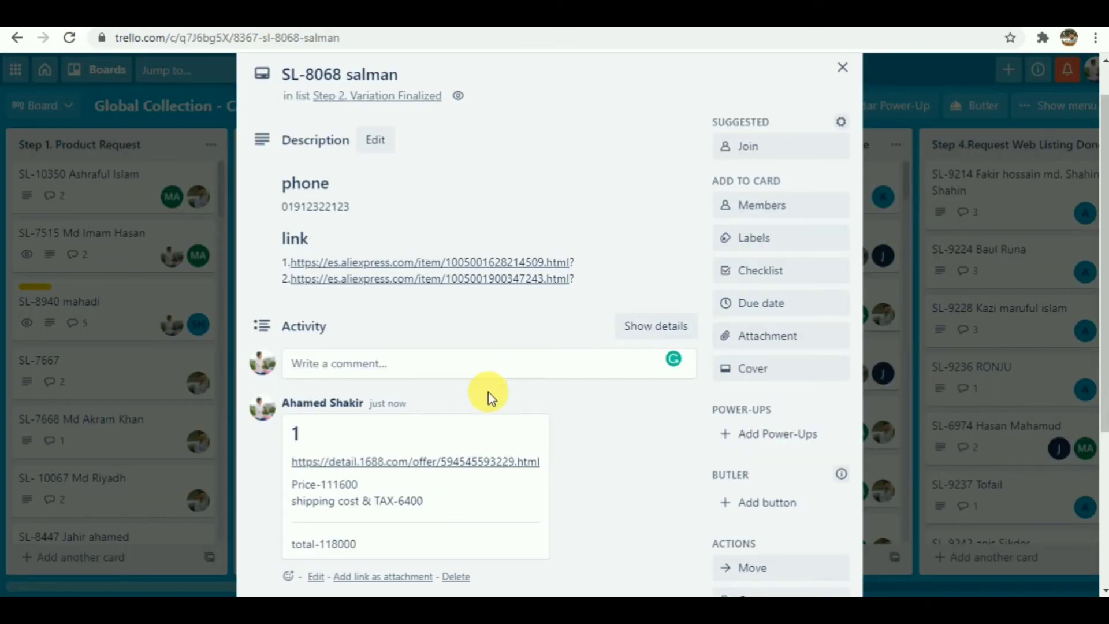
pyautogui.scroll(-4, 396, 439)
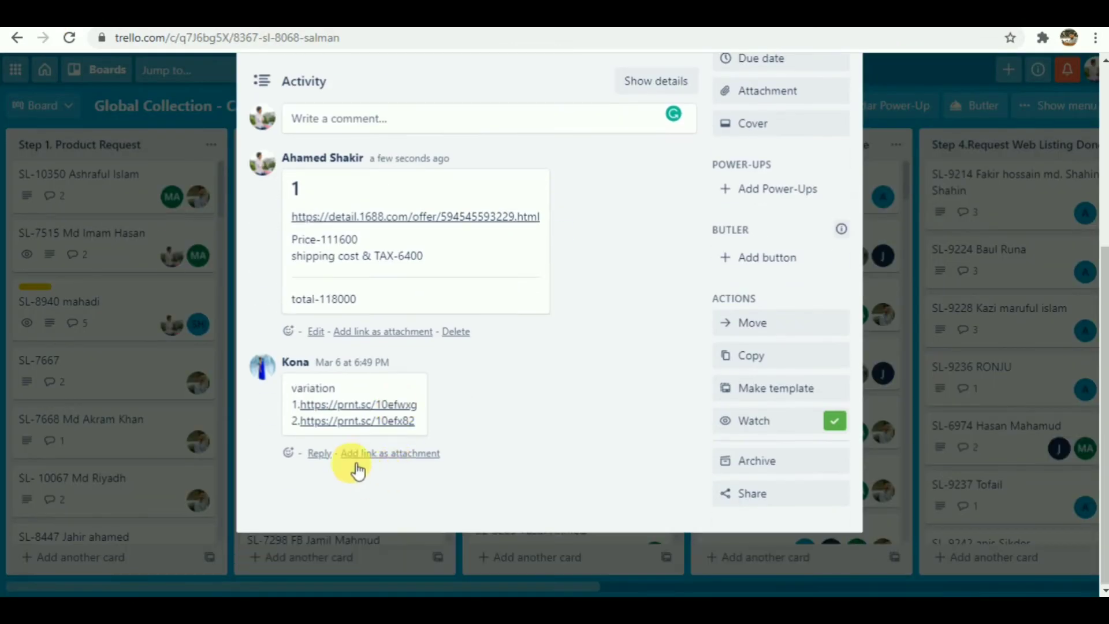
pyautogui.click(365, 422)
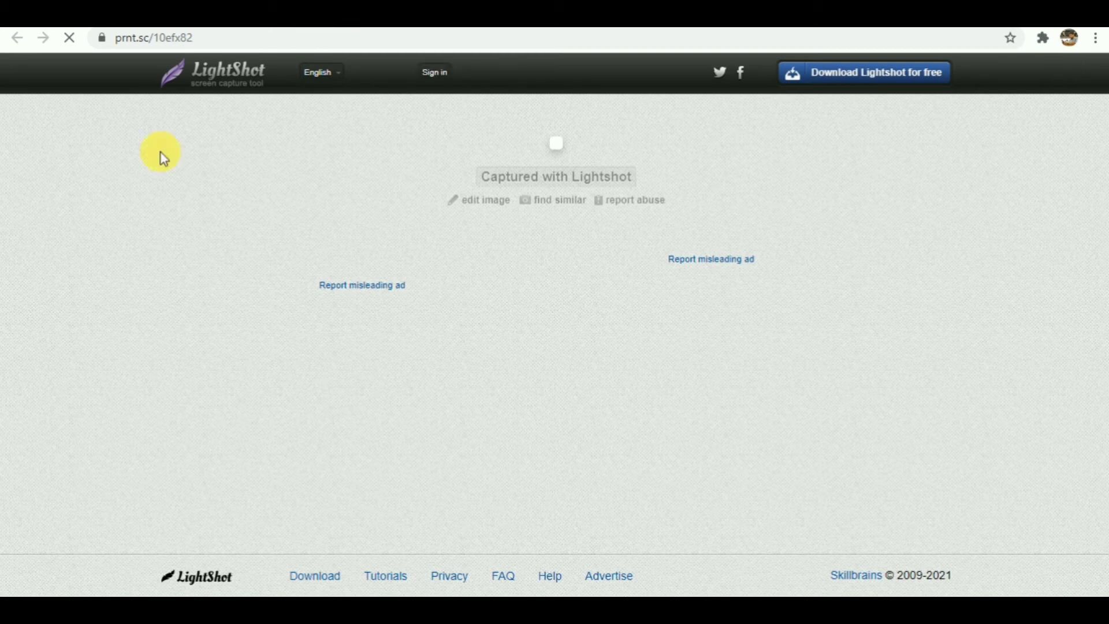
pyautogui.scroll(-3, 500, 312)
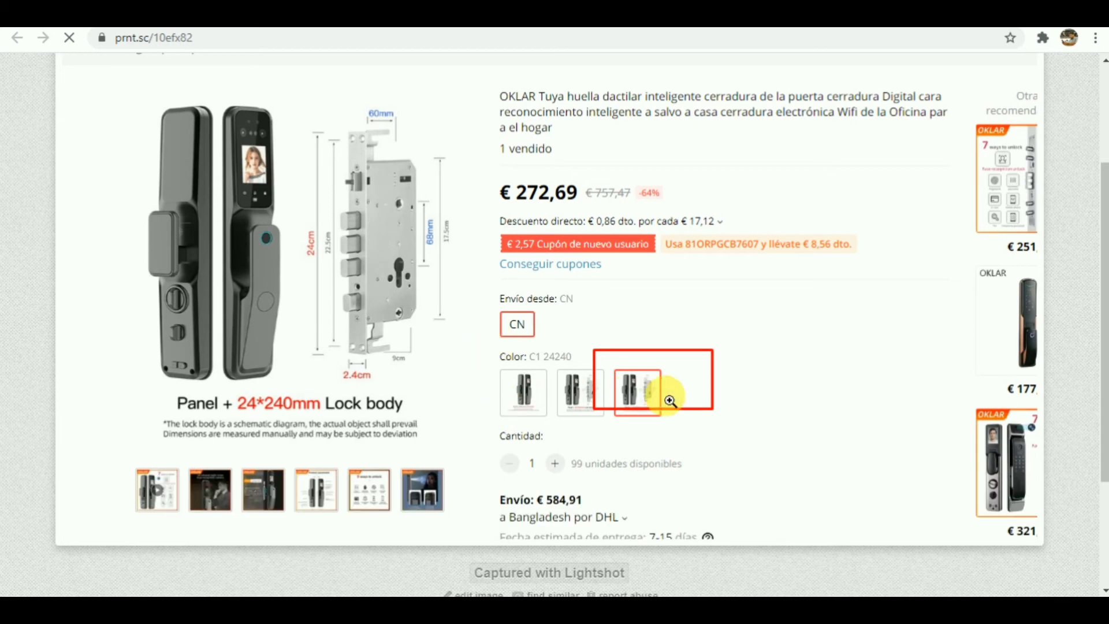
pyautogui.scroll(1, 648, 391)
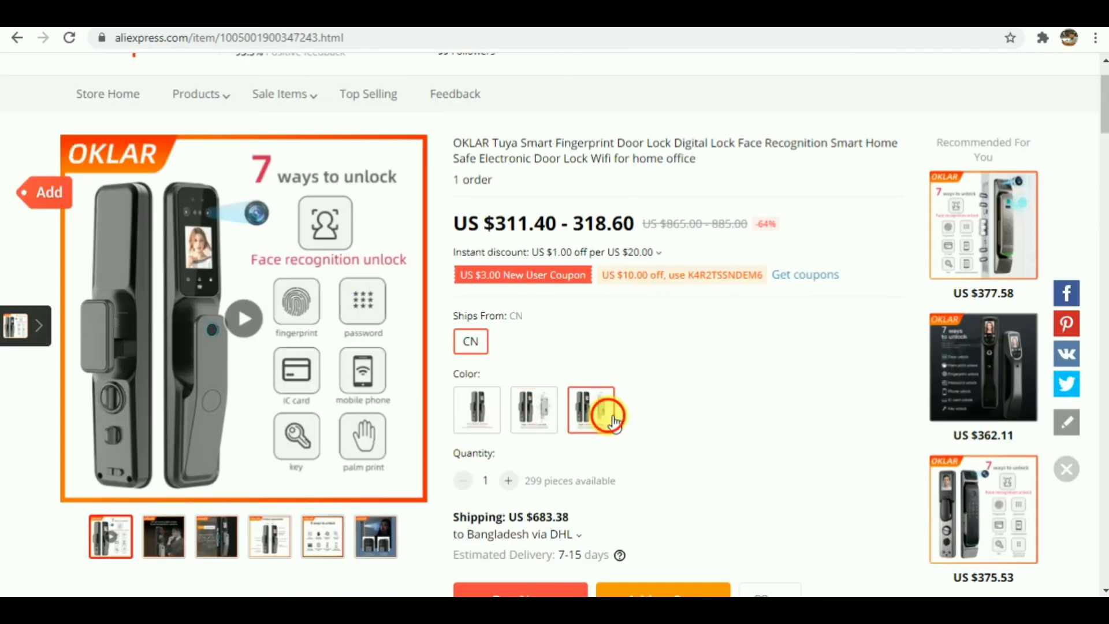
pyautogui.click(605, 419)
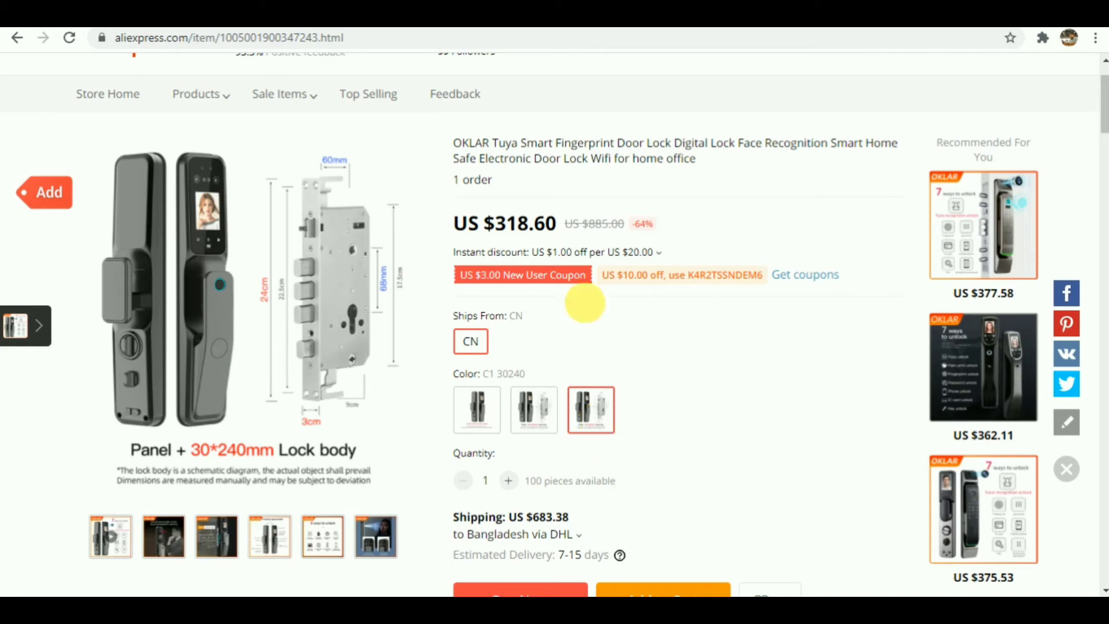
pyautogui.scroll(1, 261, 292)
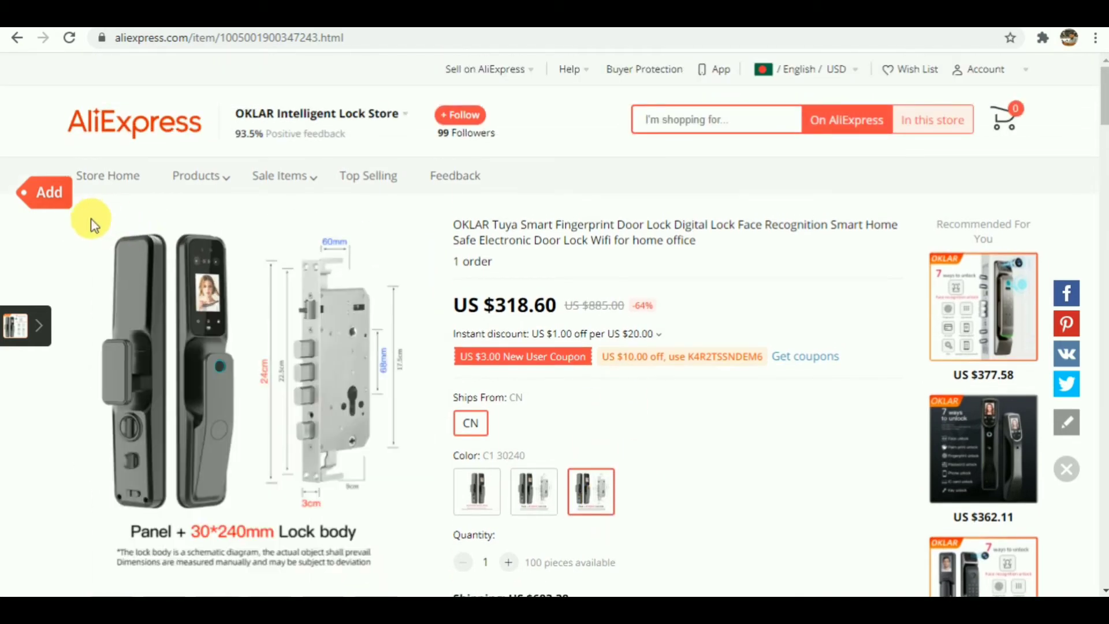
# - Run the 1688 image search on the AliExpress lock and open the ¥850.00 and ¥990.00 matches
pyautogui.click(76, 223)
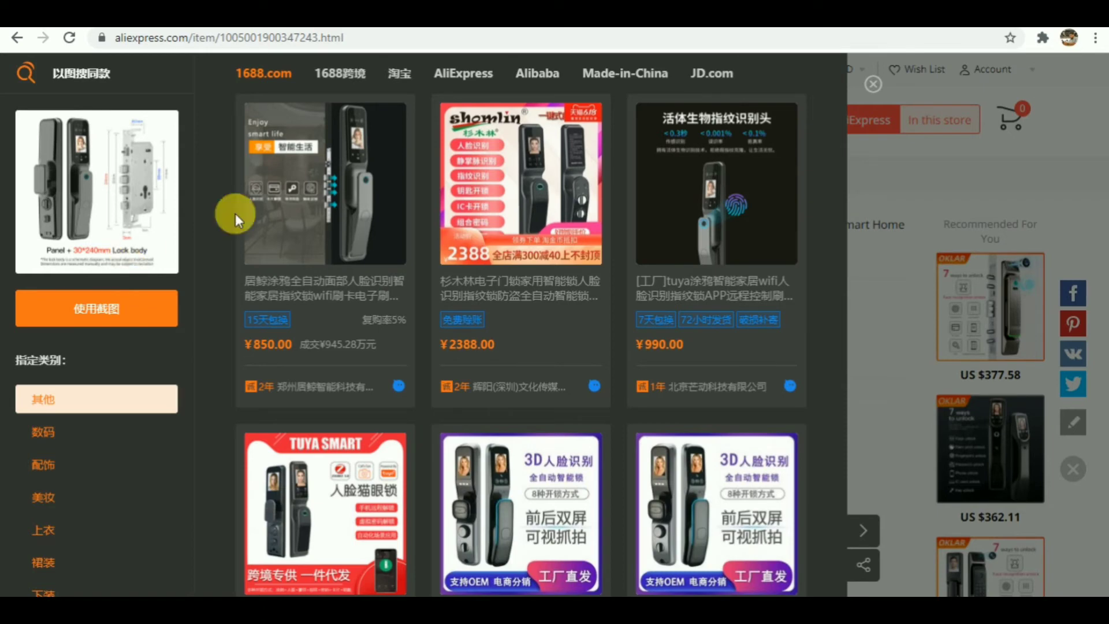
pyautogui.click(330, 300)
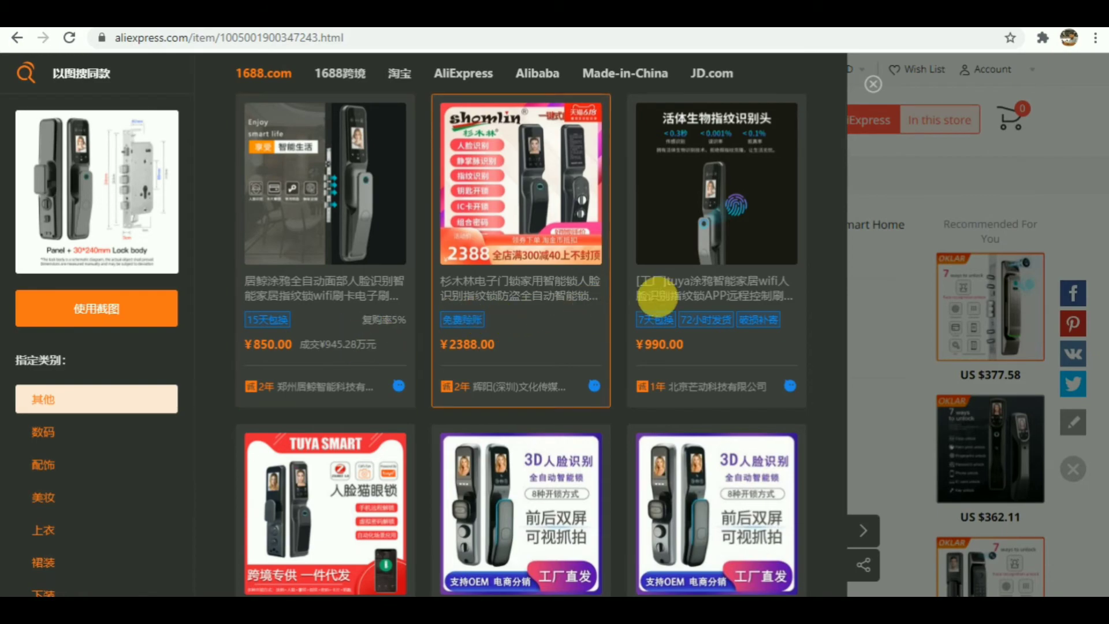
pyautogui.click(710, 282)
# - Open the ¥780.00 TUYA SMART lock from the 1688 matches and close the image search results
pyautogui.scroll(-7, 470, 382)
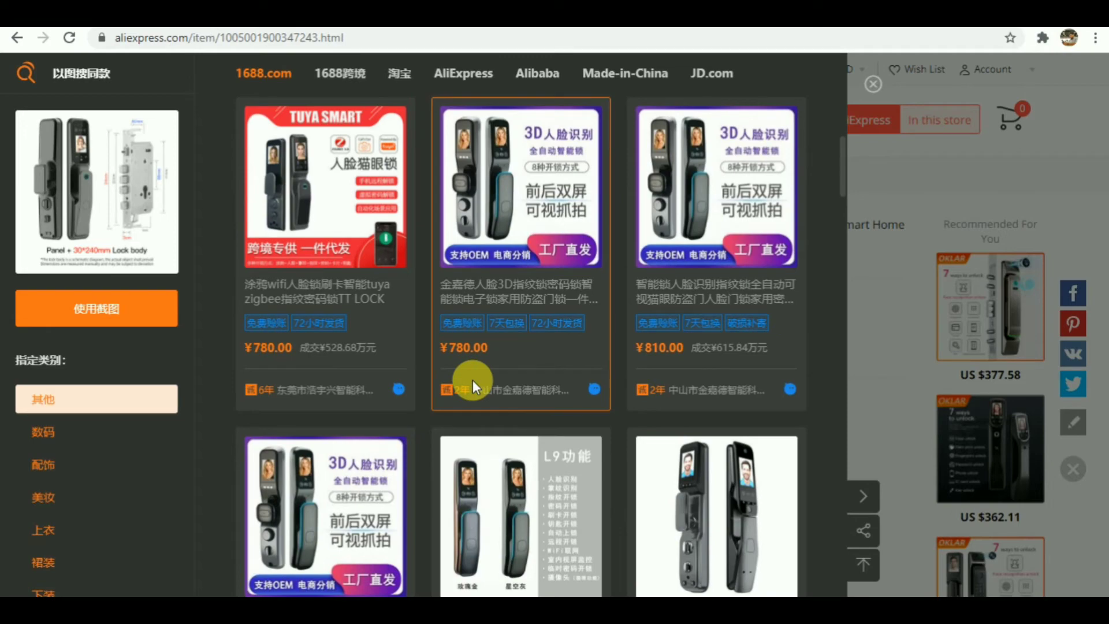
pyautogui.scroll(4, 365, 428)
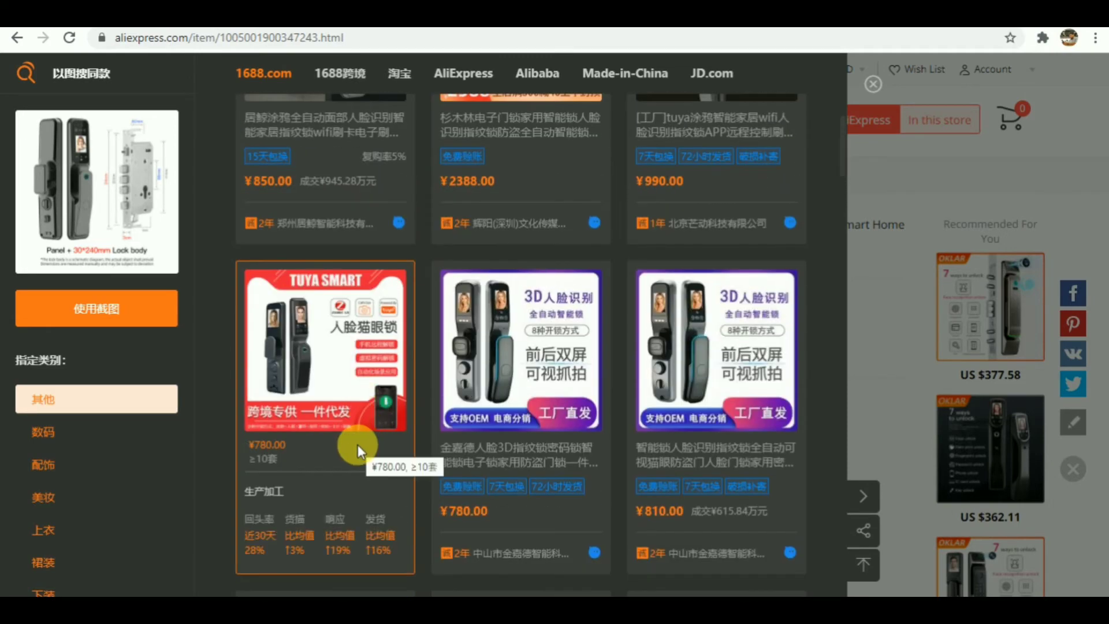
pyautogui.scroll(3, 358, 444)
pyautogui.scroll(-4, 358, 447)
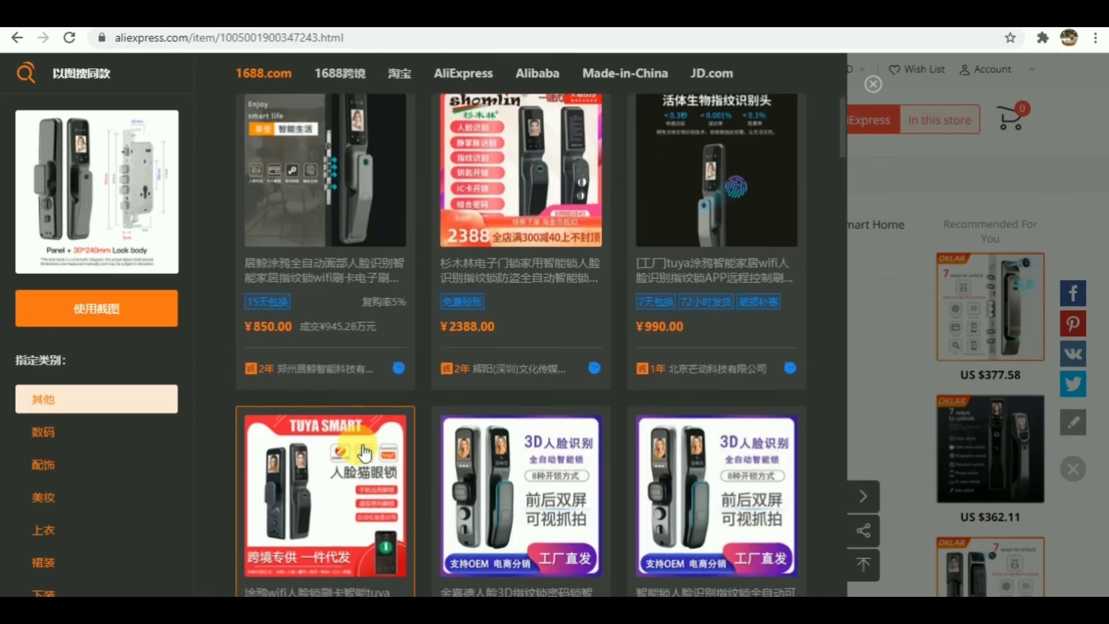
pyautogui.click(343, 374)
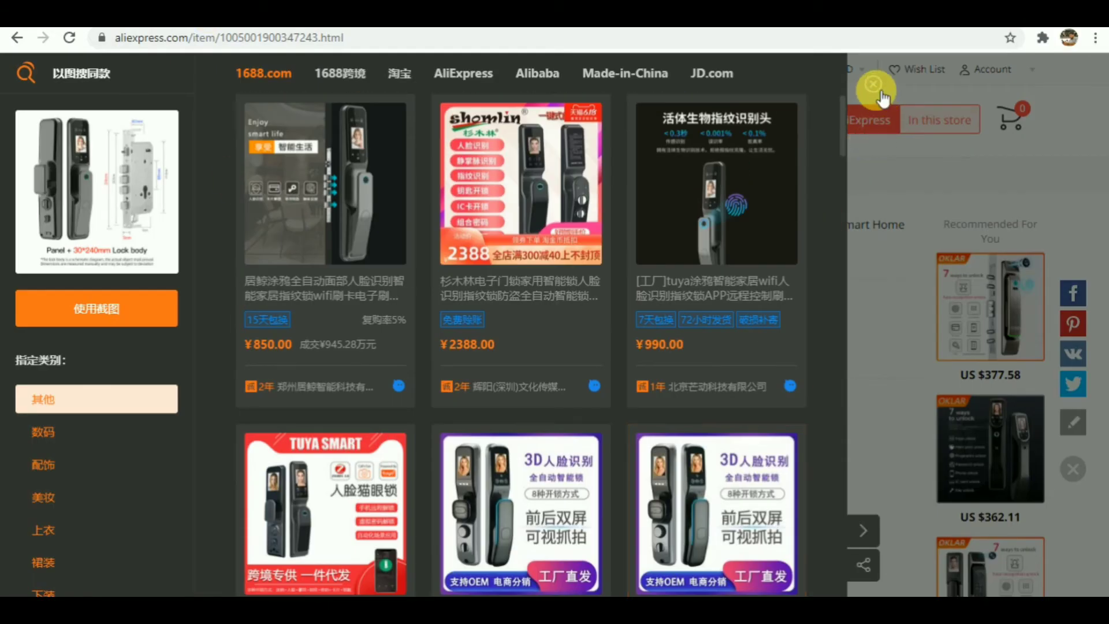
pyautogui.click(873, 84)
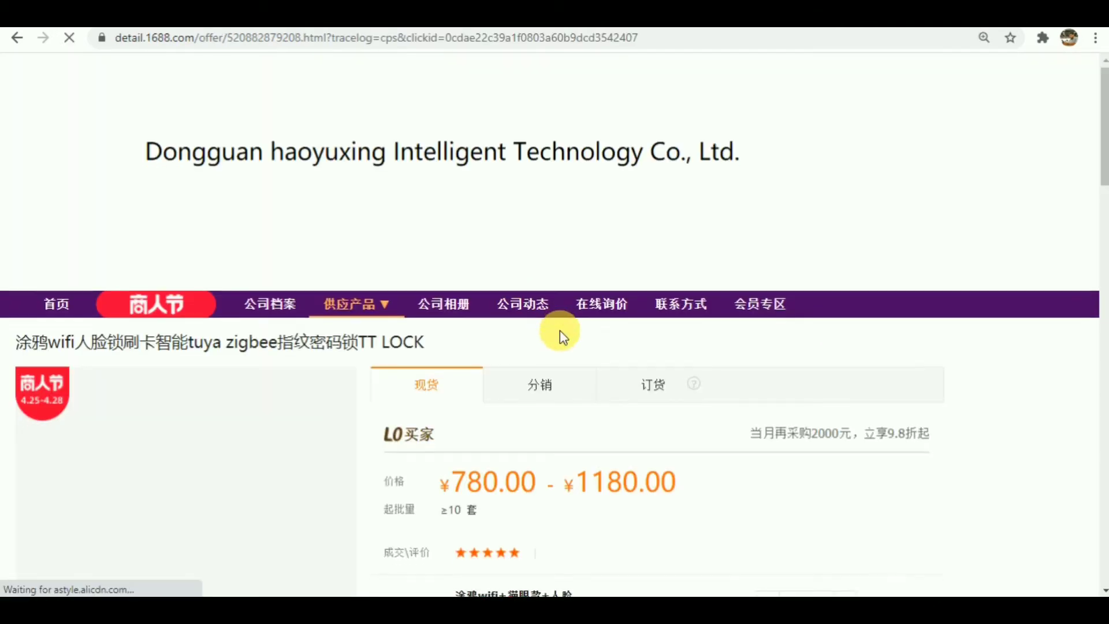
# - Check the minimum order quantity and the variant prices on the TUYA SMART 1688 listing
pyautogui.scroll(-3, 560, 330)
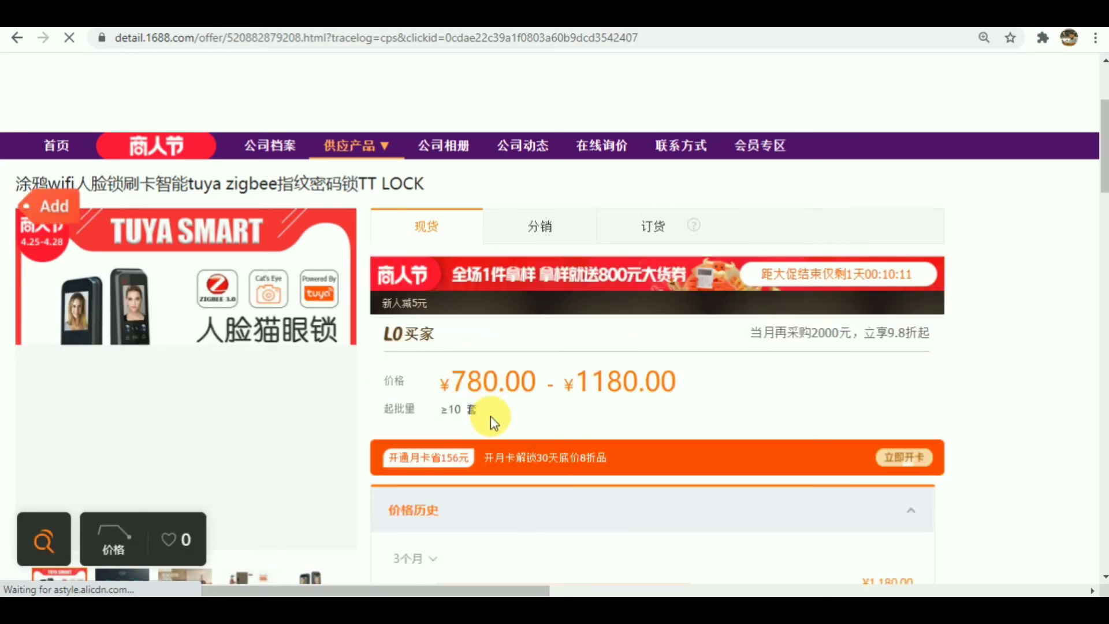
pyautogui.moveTo(488, 413); pyautogui.dragTo(437, 415)
pyautogui.scroll(-15, 583, 423)
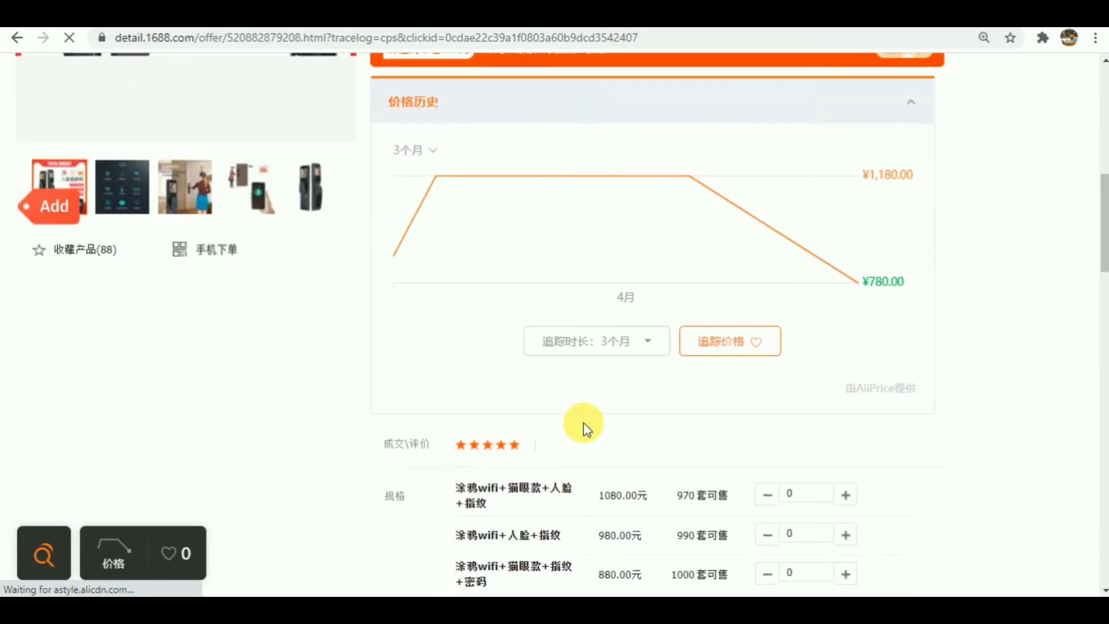
pyautogui.scroll(6, 583, 423)
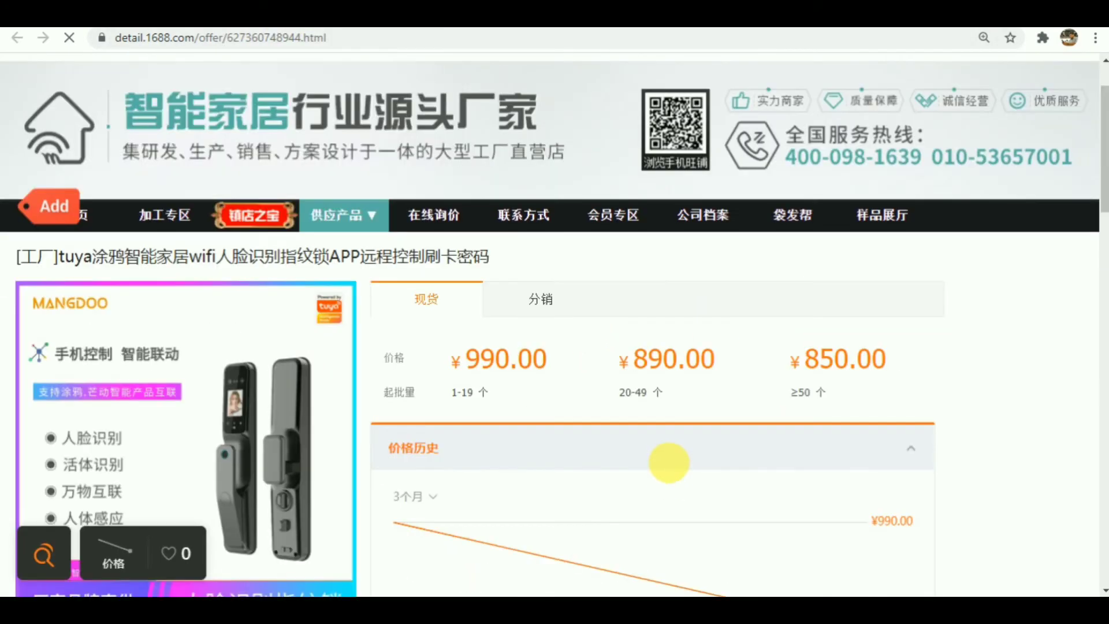
# - Check the order quantity tiers on the MANGDOO lock listing and translate the page to English
pyautogui.scroll(-3, 435, 257)
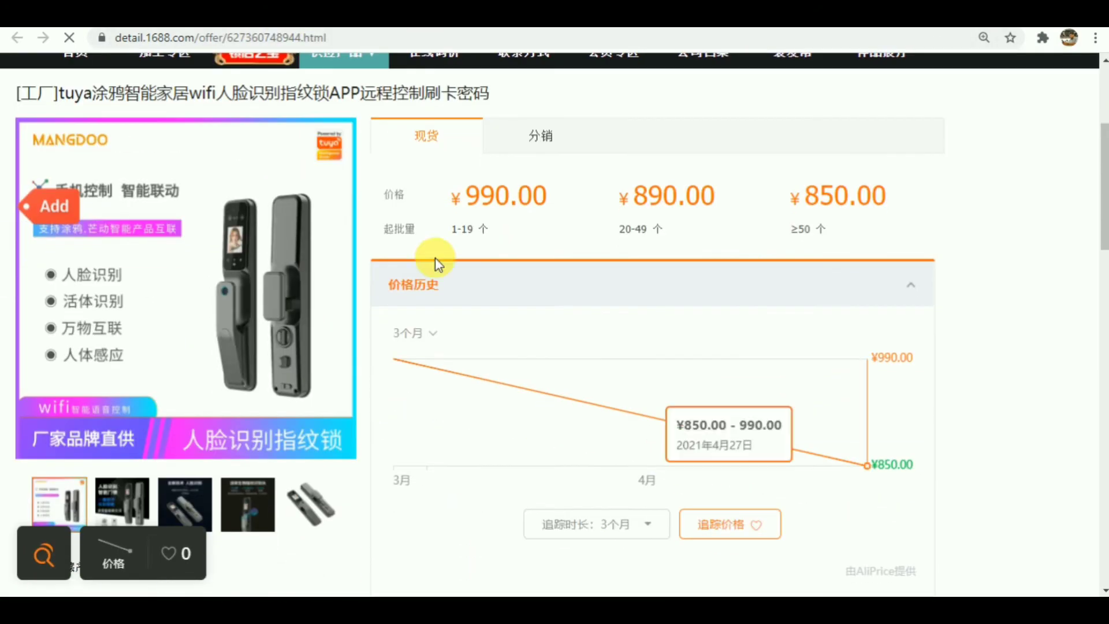
pyautogui.moveTo(438, 230); pyautogui.dragTo(490, 229)
pyautogui.click(693, 87)
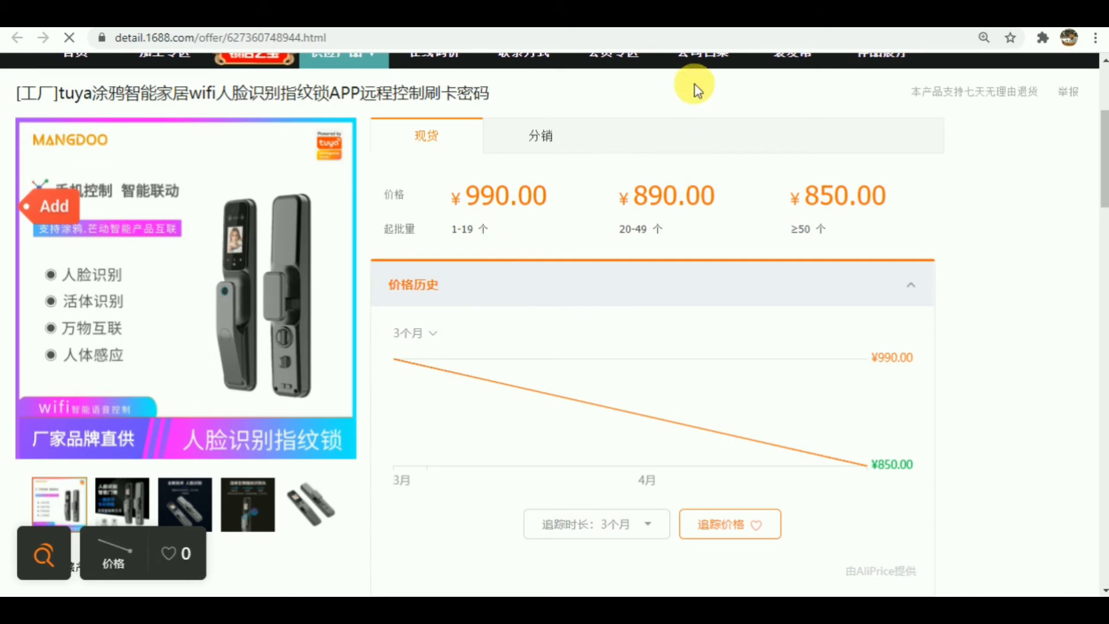
pyautogui.rightClick(693, 87)
pyautogui.click(764, 259)
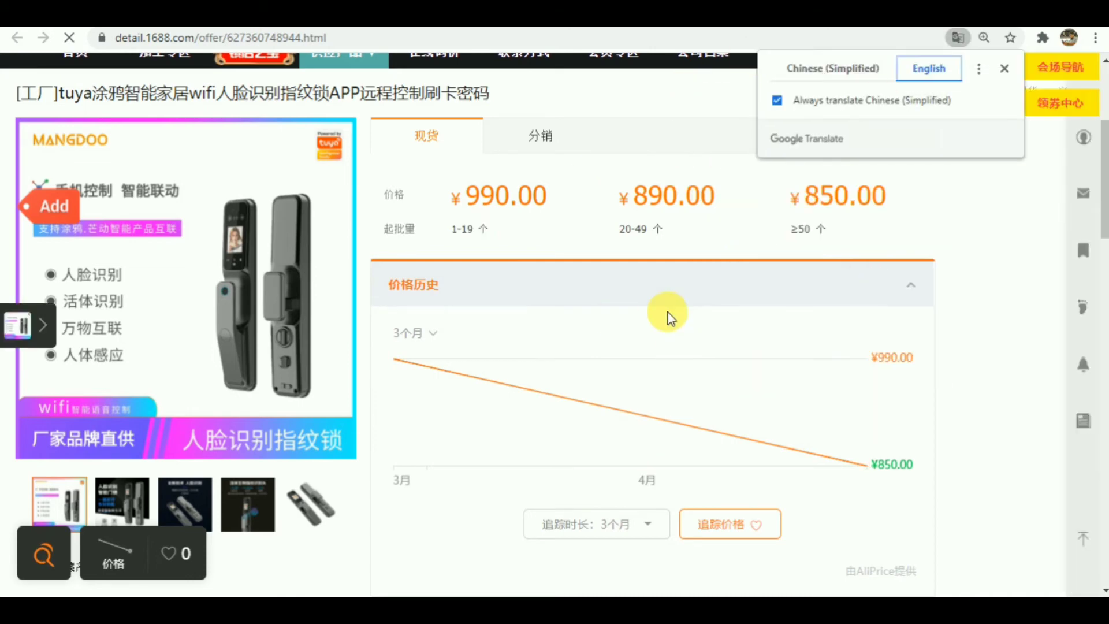
# - Compare the AliExpress lock with the MANGDOO and Jujing S9 lock listings on 1688
pyautogui.hotkey('ctrl', 'Tab')
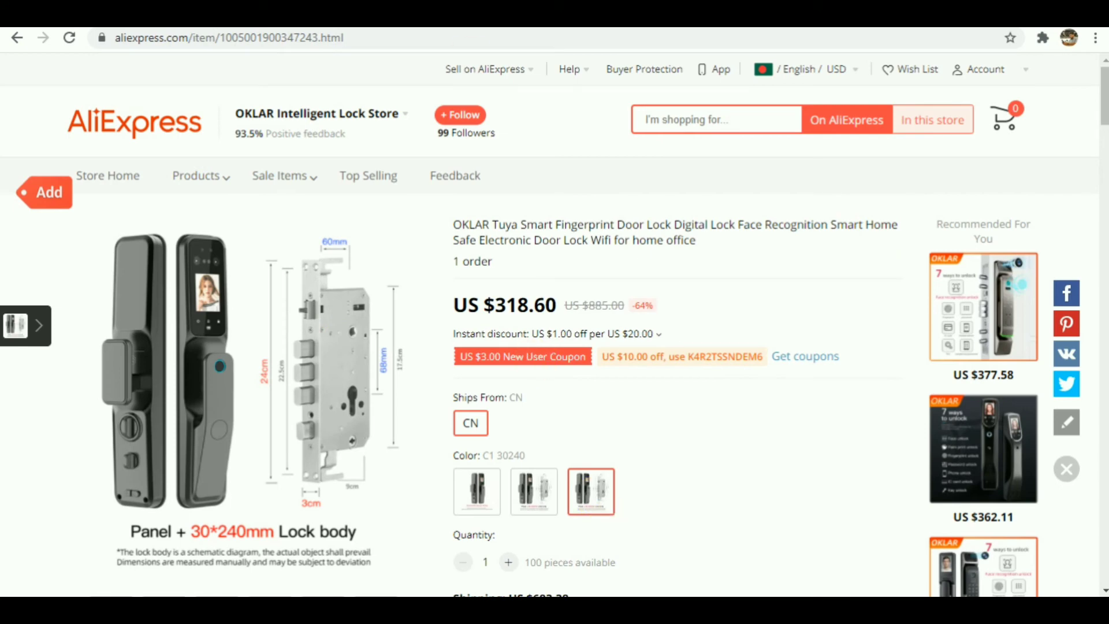
pyautogui.hotkey('ctrl', 'shift', 'Tab')
pyautogui.scroll(-9, 600, 416)
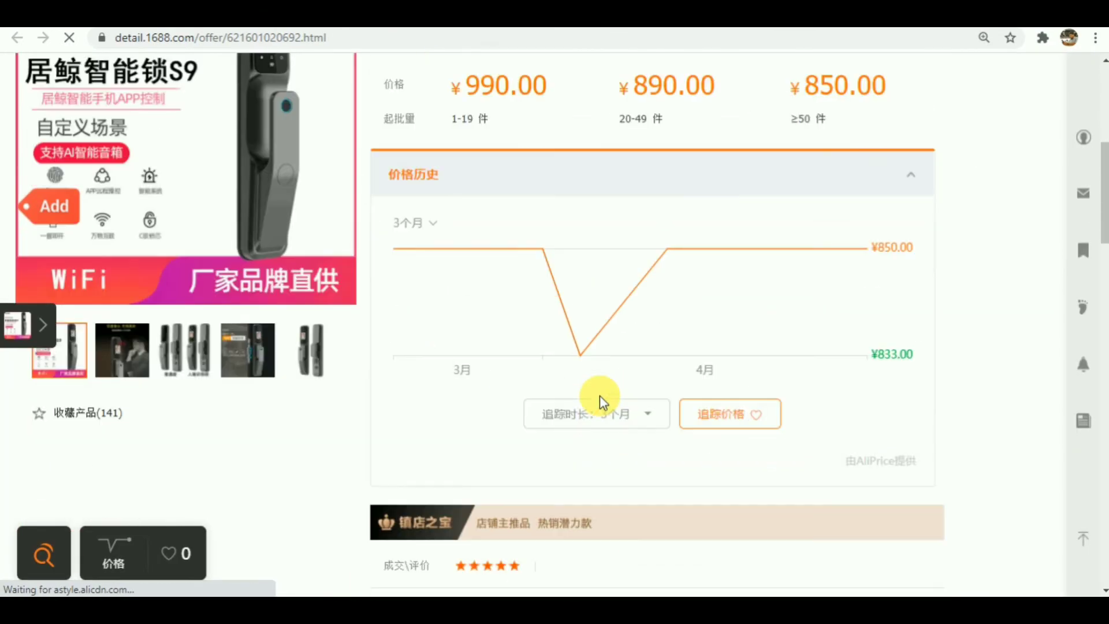
pyautogui.scroll(5, 572, 428)
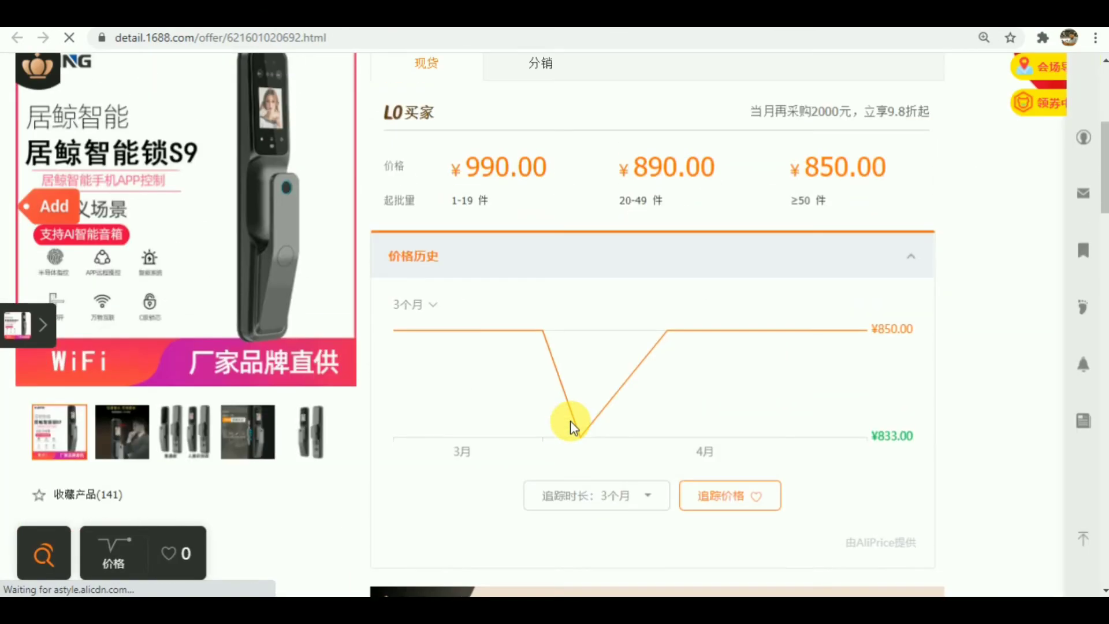
pyautogui.hotkey('ctrl', 'shift', 'Tab')
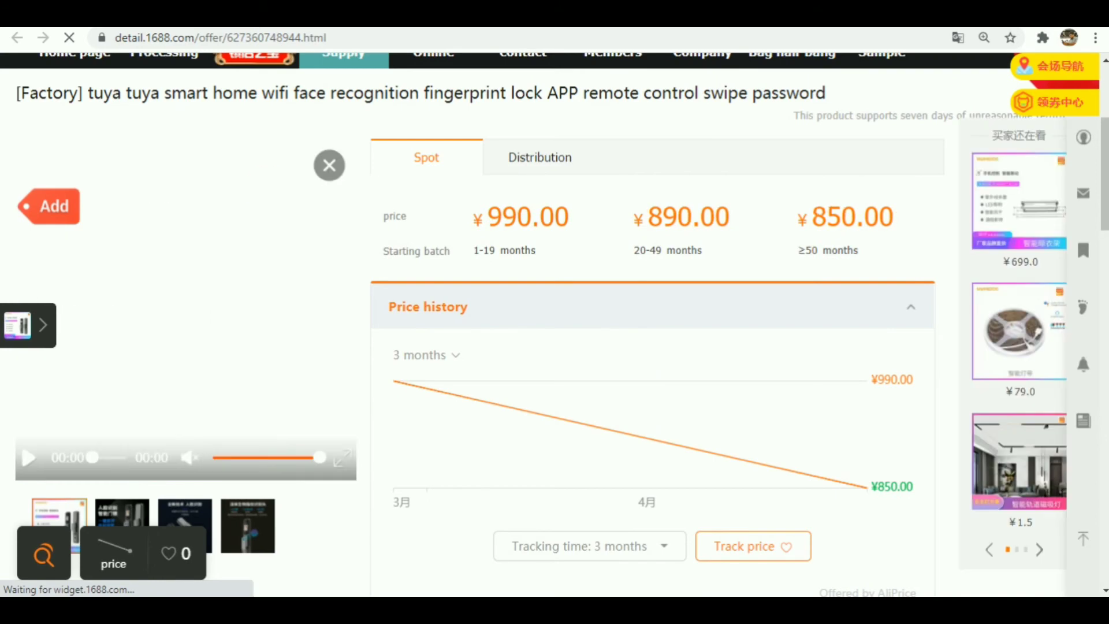
pyautogui.hotkey('ctrl', 'Tab')
# - Translate the Jujing S9 lock listing on 1688 to English
pyautogui.scroll(-4, 445, 426)
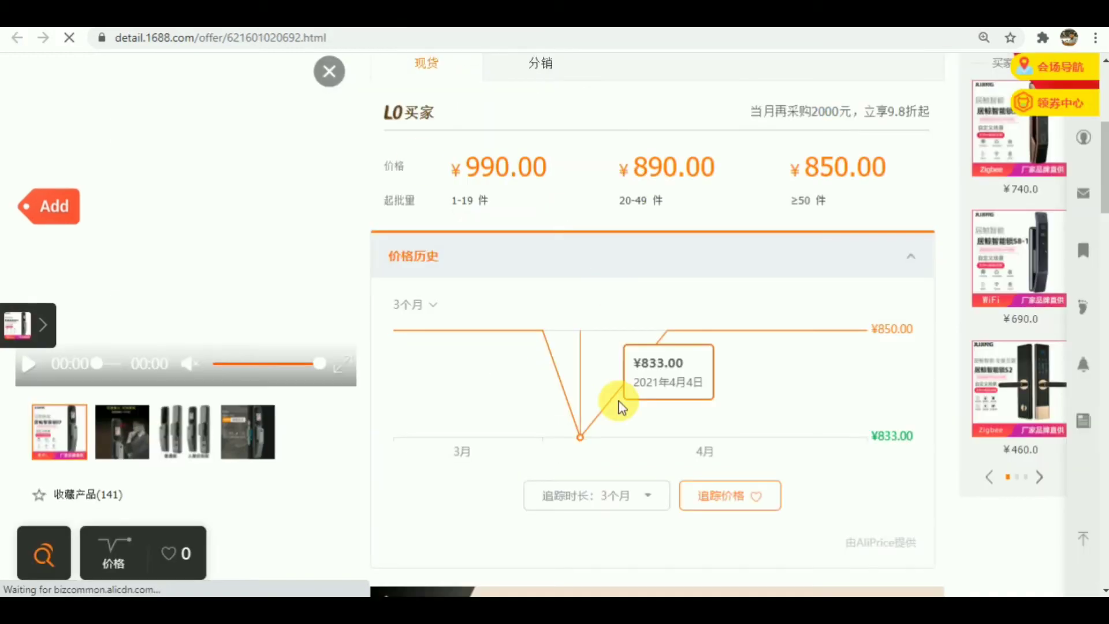
pyautogui.scroll(-5, 618, 403)
pyautogui.rightClick(849, 321)
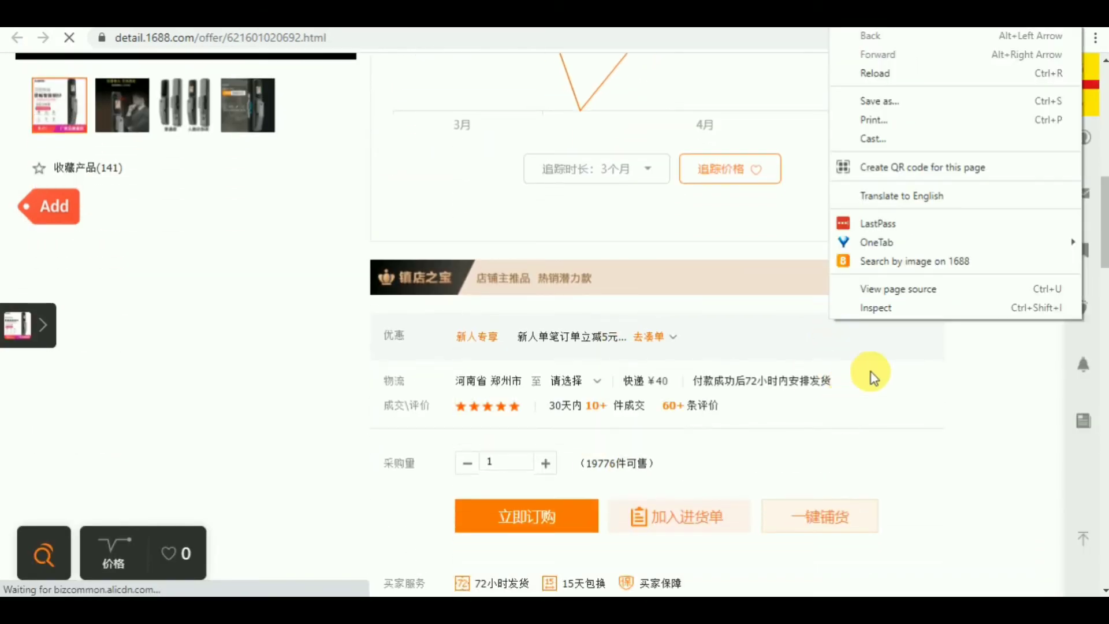
pyautogui.click(948, 193)
pyautogui.scroll(3, 829, 415)
pyautogui.scroll(5, 826, 415)
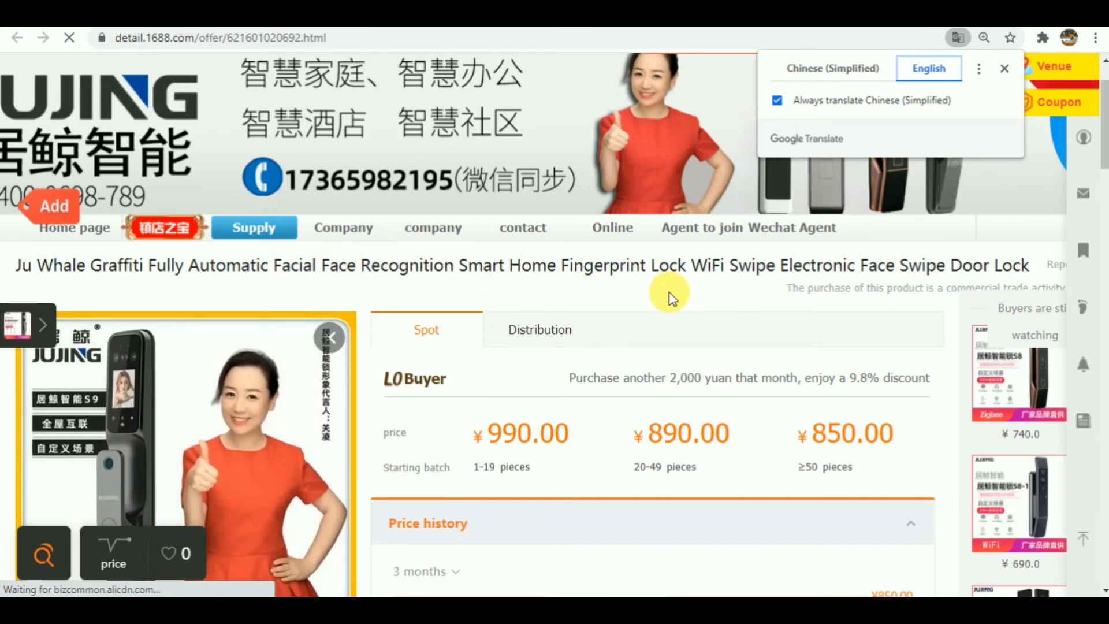
# - Examine the S9 listing's product images, purchase options and express delivery fee
pyautogui.scroll(-10, 670, 297)
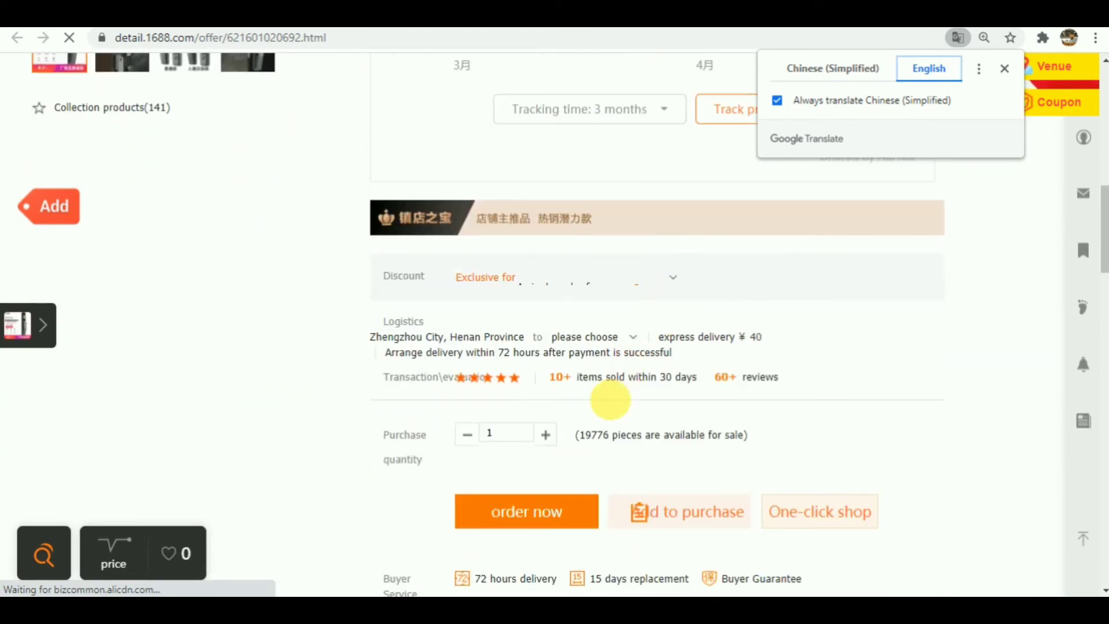
pyautogui.scroll(10, 589, 453)
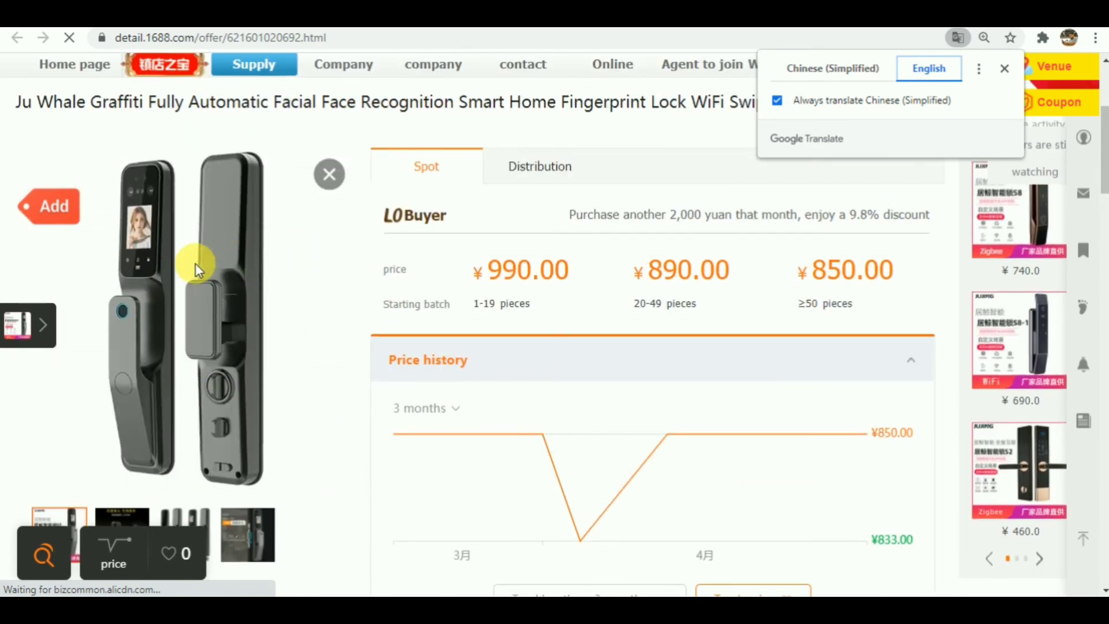
pyautogui.scroll(-10, 615, 364)
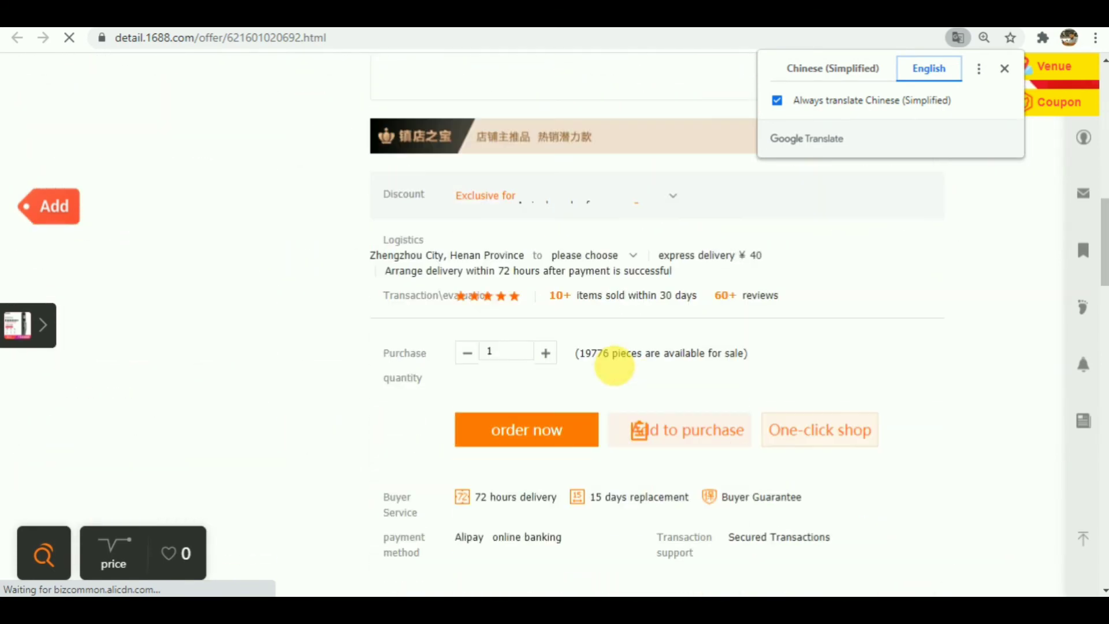
pyautogui.scroll(10, 617, 378)
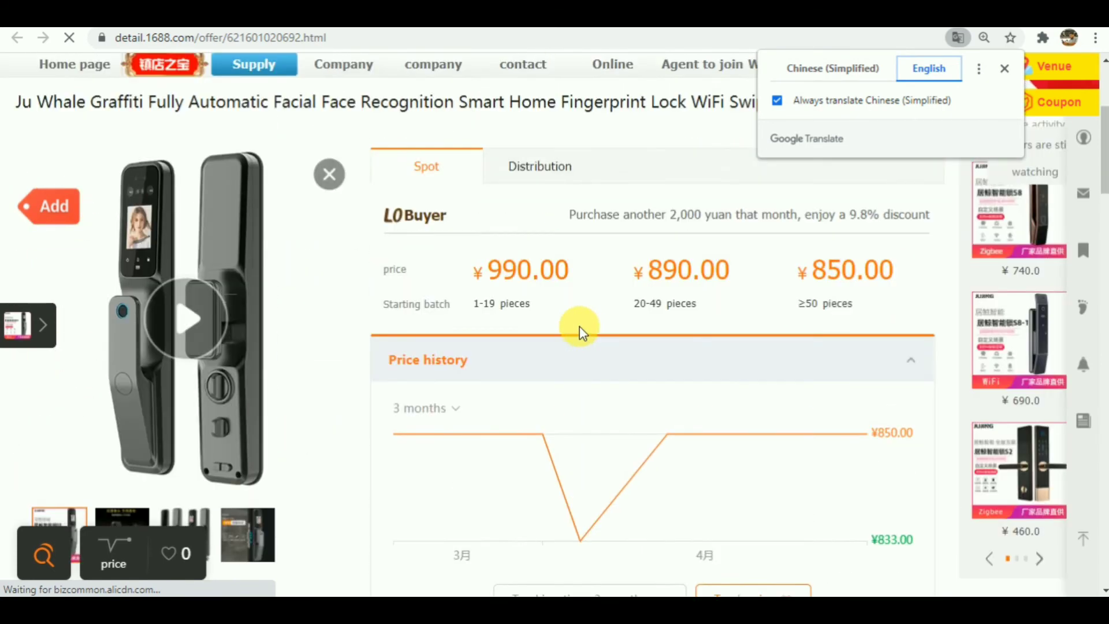
# - Check the S9 lock's price for 1-19 pieces and its unit weight in the product details
pyautogui.moveTo(498, 271); pyautogui.dragTo(559, 275)
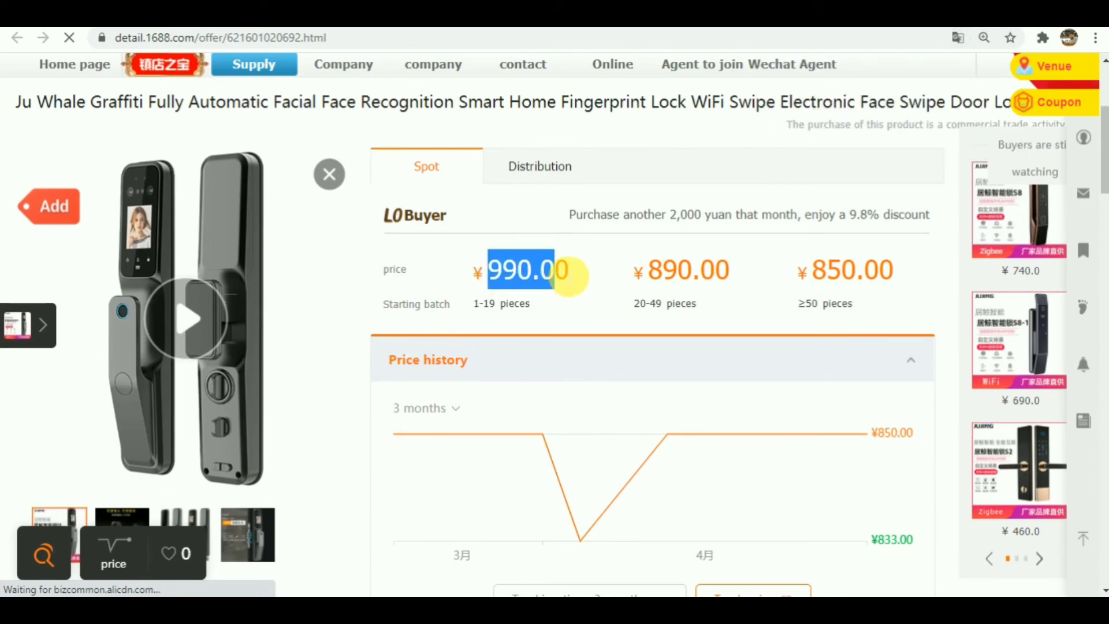
pyautogui.scroll(-15, 626, 458)
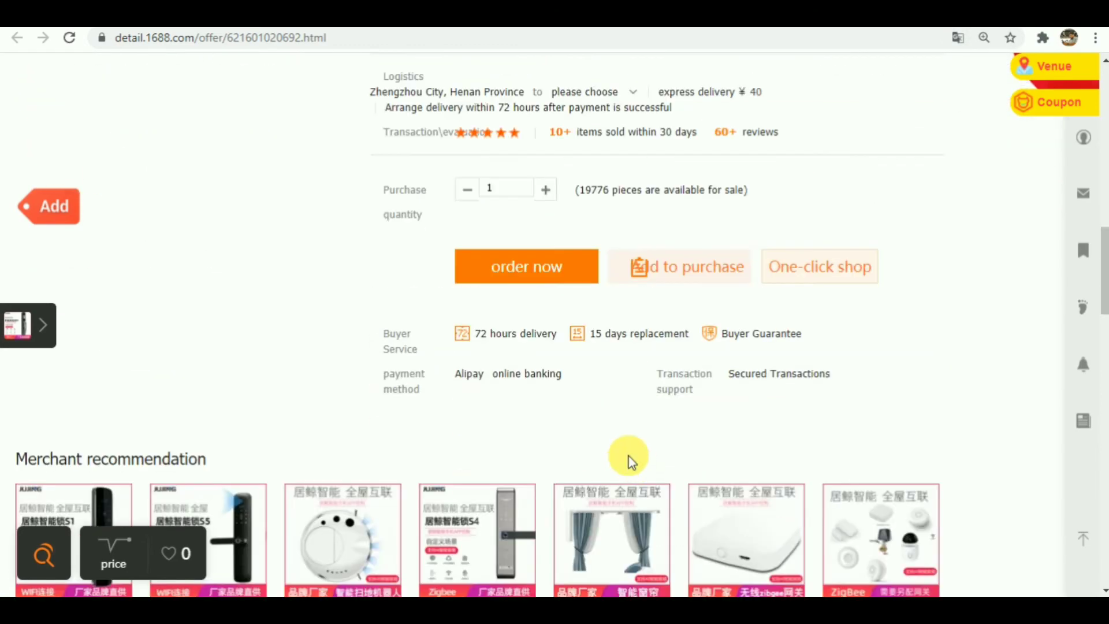
pyautogui.moveTo(641, 428); pyautogui.dragTo(675, 427)
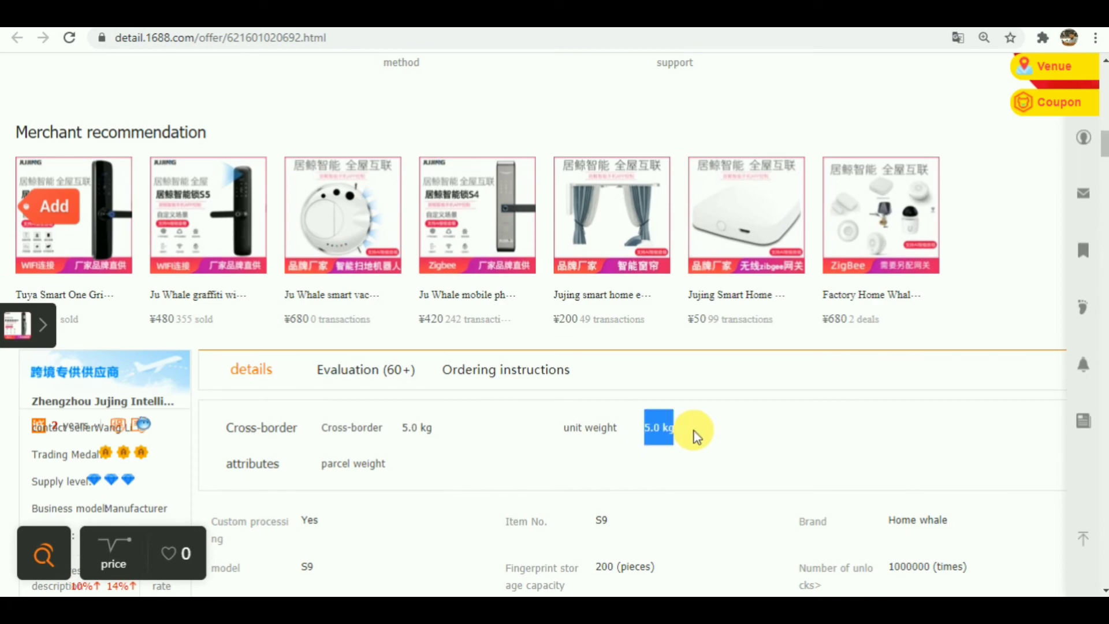
pyautogui.scroll(12, 654, 478)
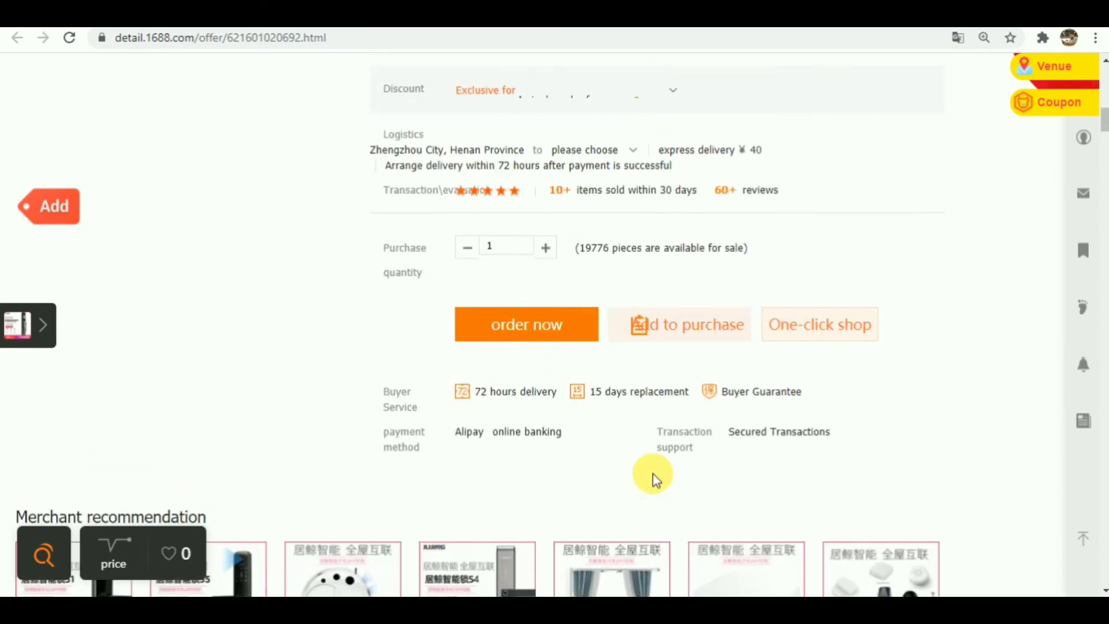
pyautogui.scroll(4, 654, 477)
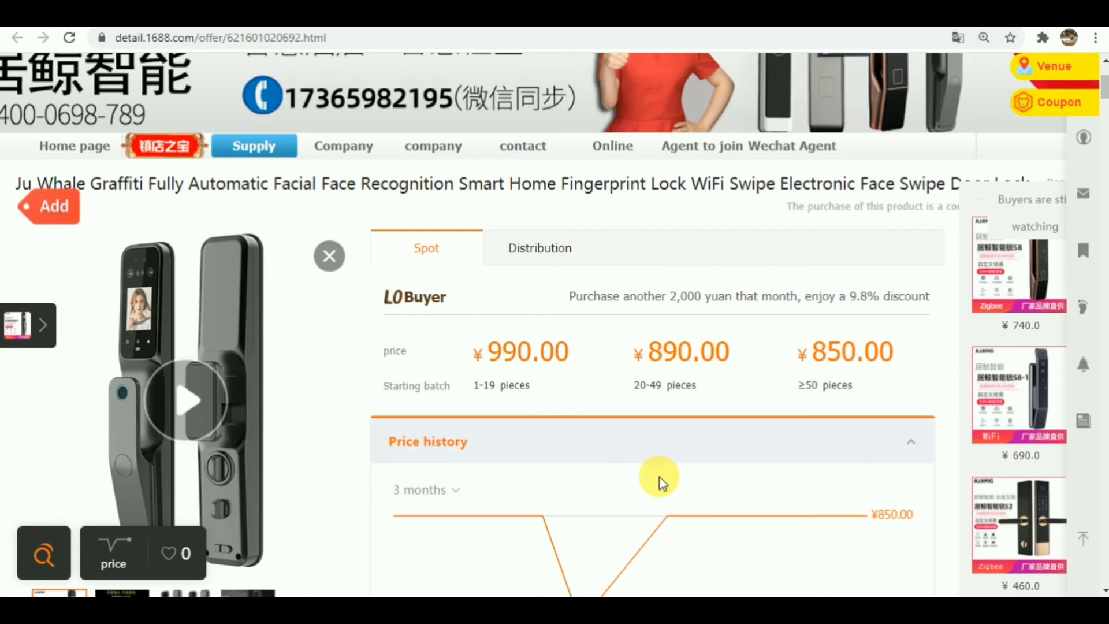
pyautogui.doubleClick(495, 354)
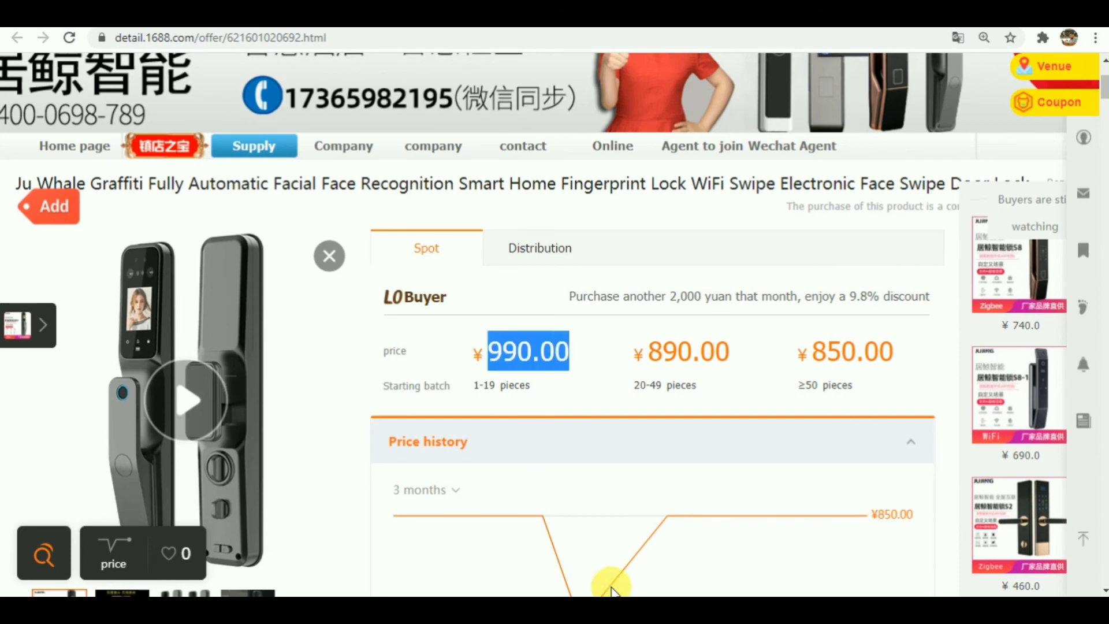
# - In row 5 of the Google Sheets Price Calculator, set the RMB price to 990 and the unit weight to 5 kg, and check the MRP
pyautogui.hotkey('ctrl', 'Tab')
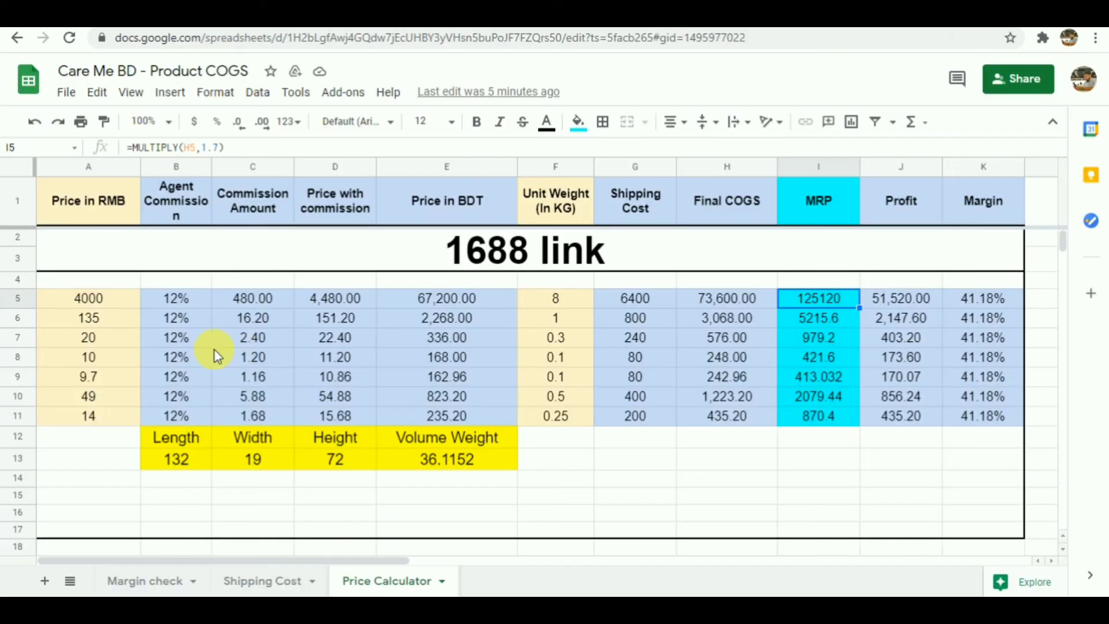
pyautogui.click(118, 306)
pyautogui.write('990')
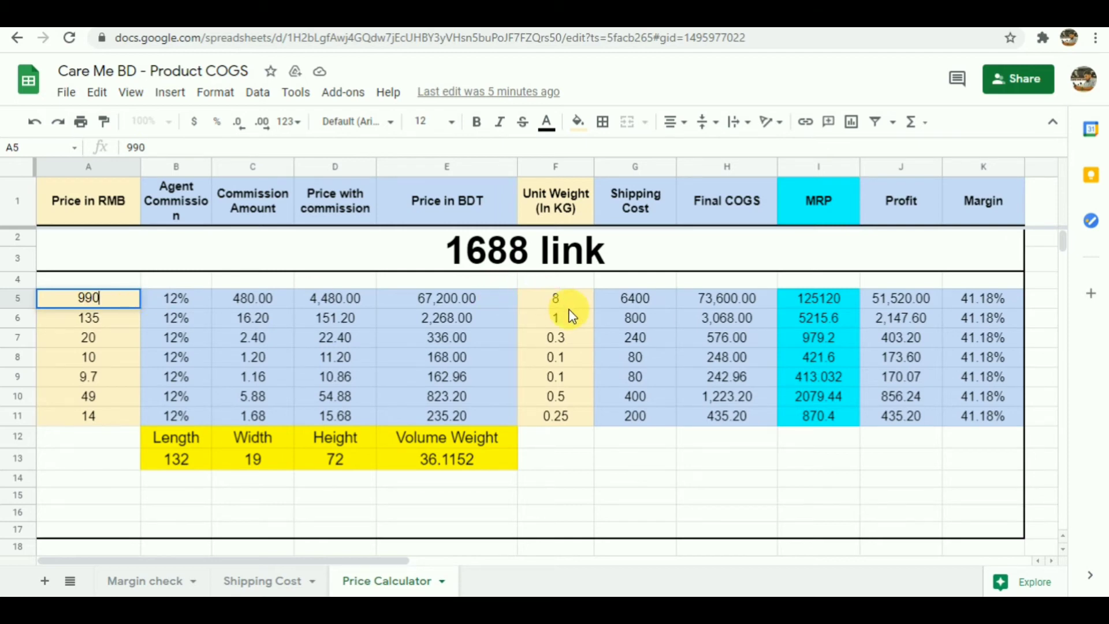
pyautogui.click(571, 300)
pyautogui.write('5')
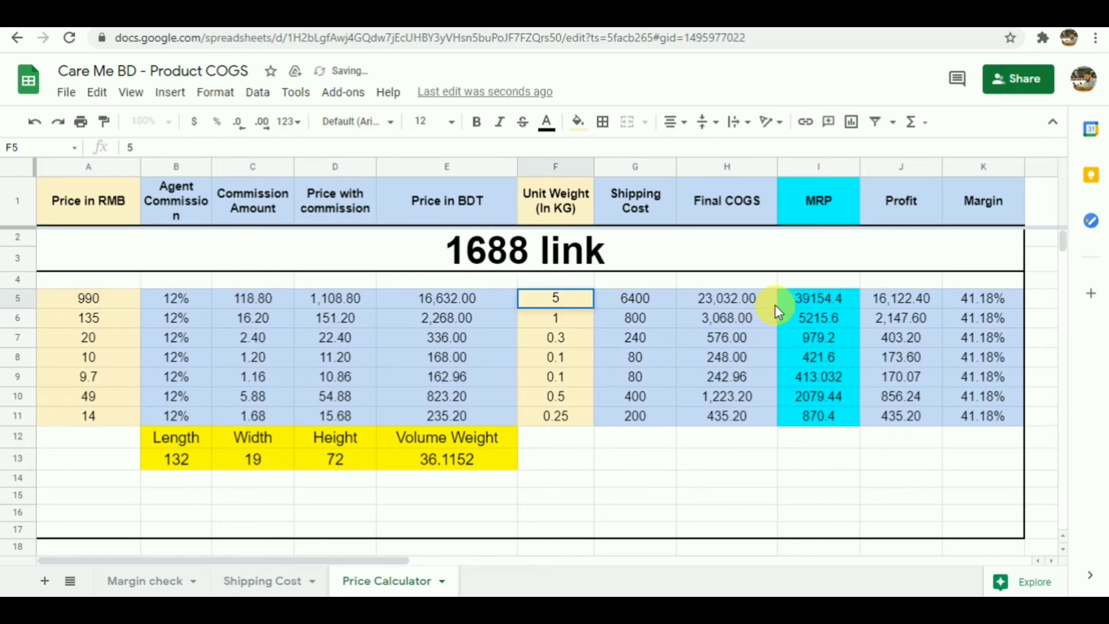
pyautogui.click(759, 304)
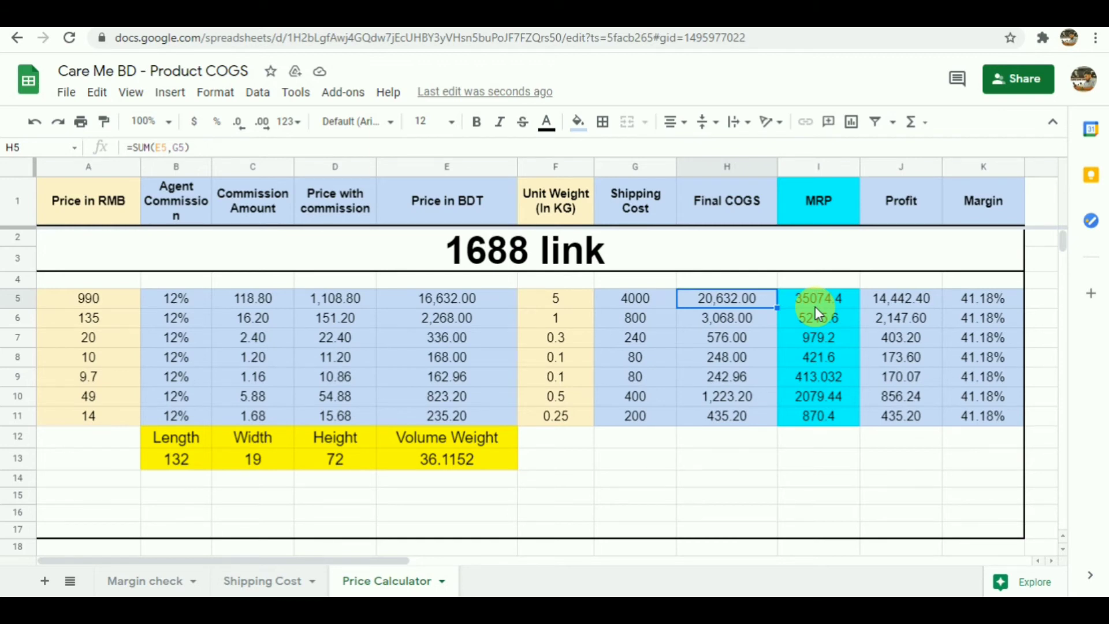
pyautogui.click(816, 306)
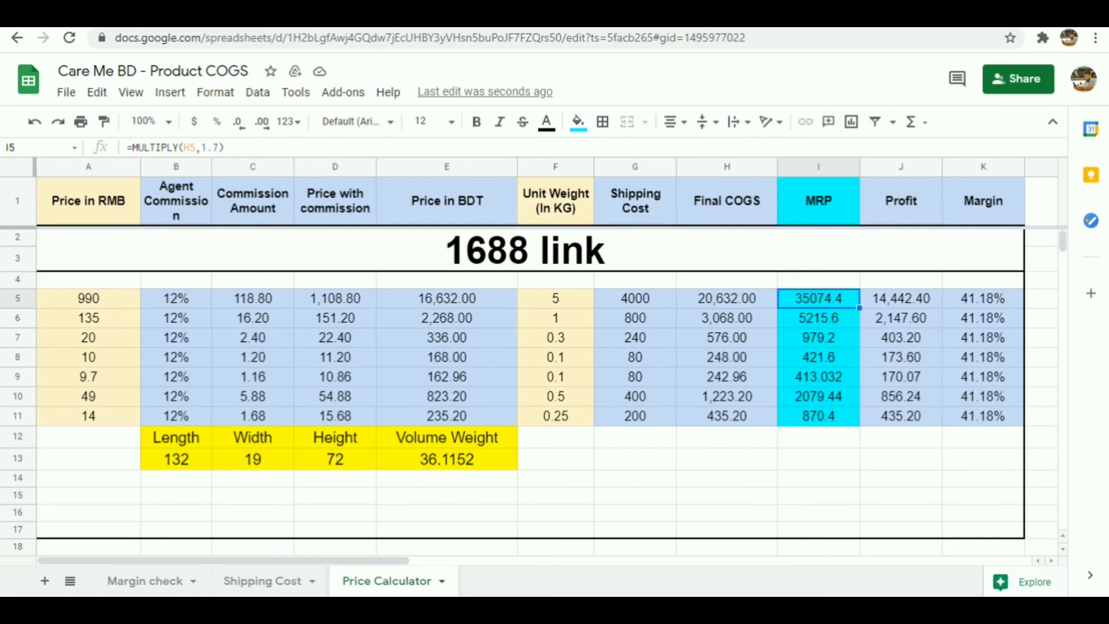
# - Copy the S9 lock's 1688 listing link and start a comment on the Trello customer card with heading #2 and that link
pyautogui.hotkey('ctrl', 'Tab')
pyautogui.click(344, 46)
pyautogui.hotkey('ctrl', 'c')
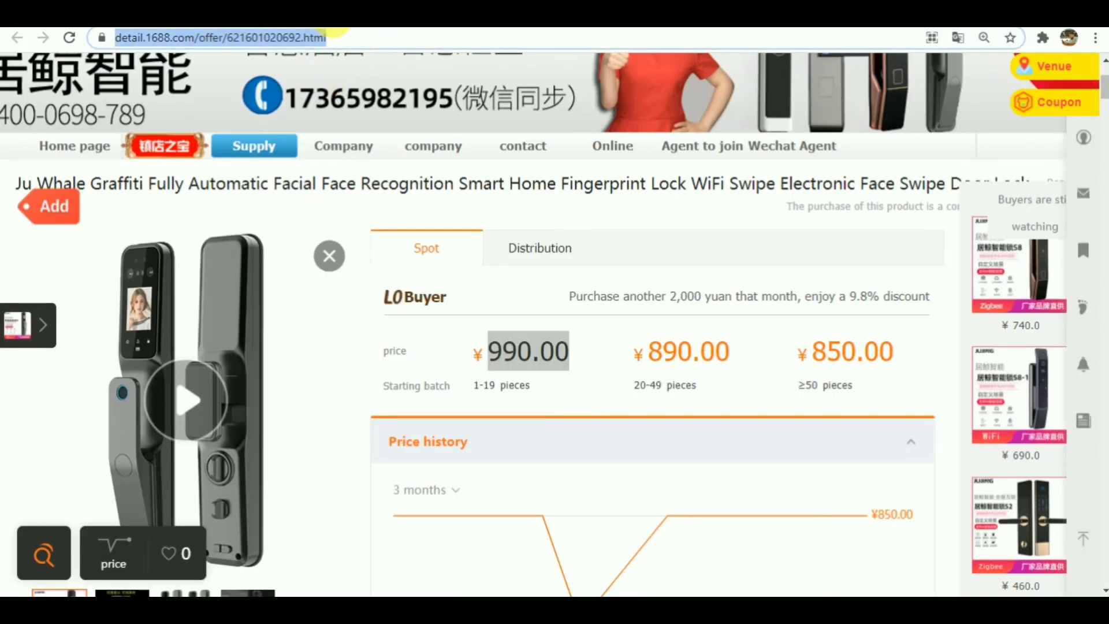
pyautogui.hotkey('ctrl', 'Tab')
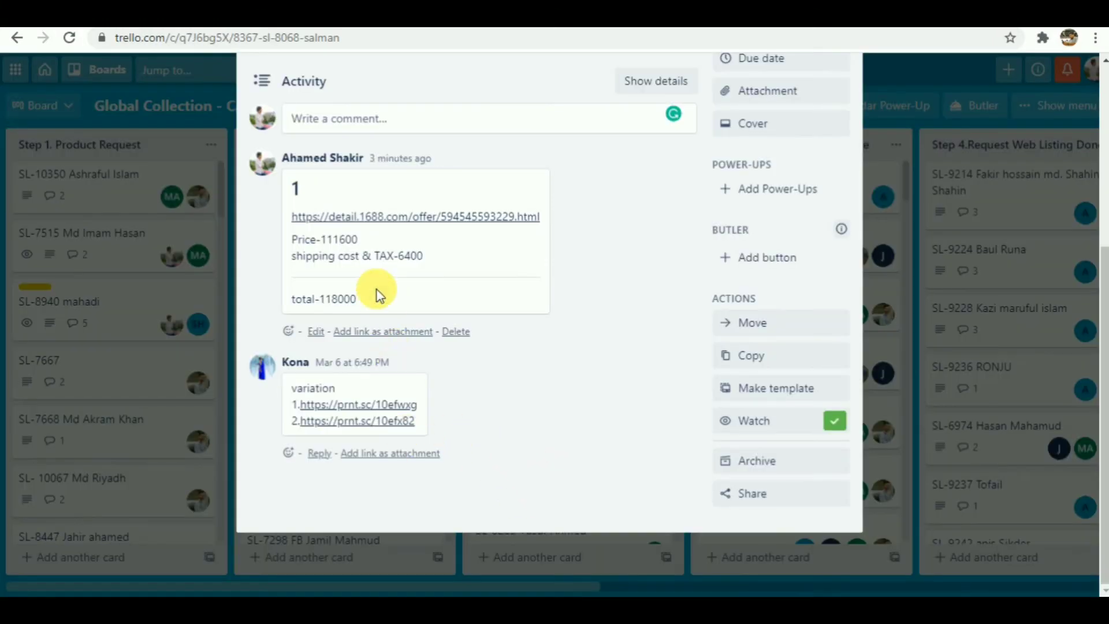
pyautogui.scroll(1, 404, 175)
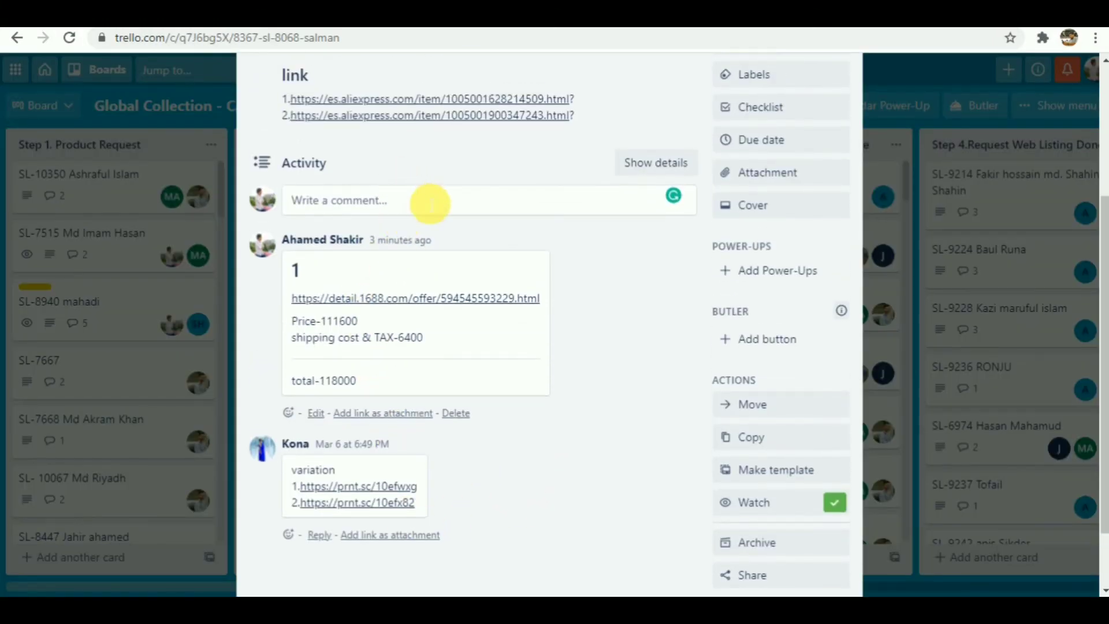
pyautogui.click(429, 202)
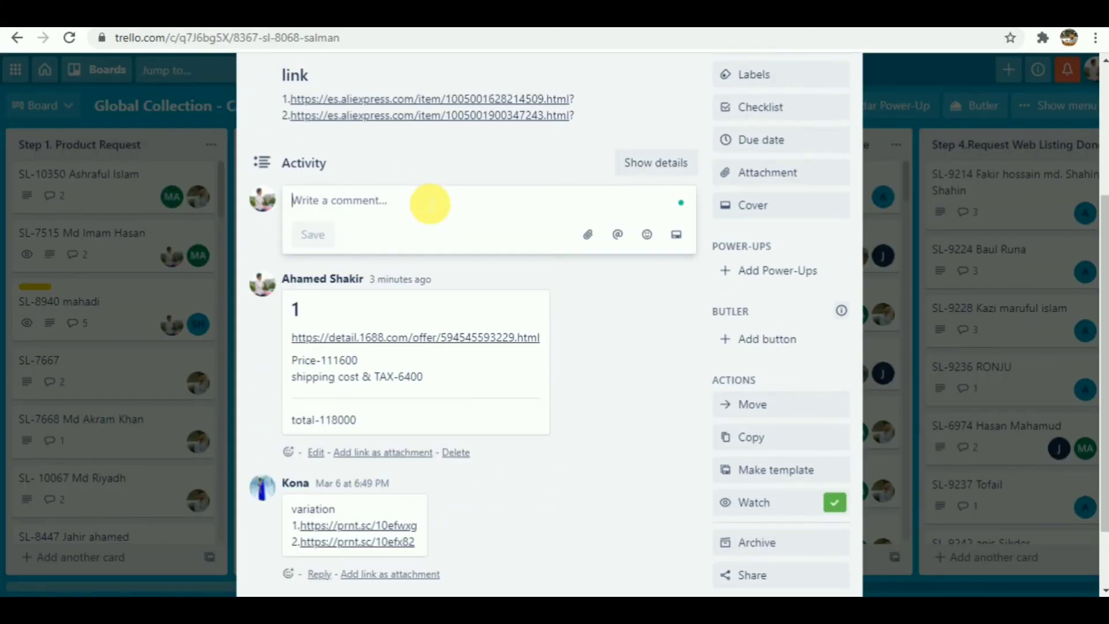
pyautogui.write('#')
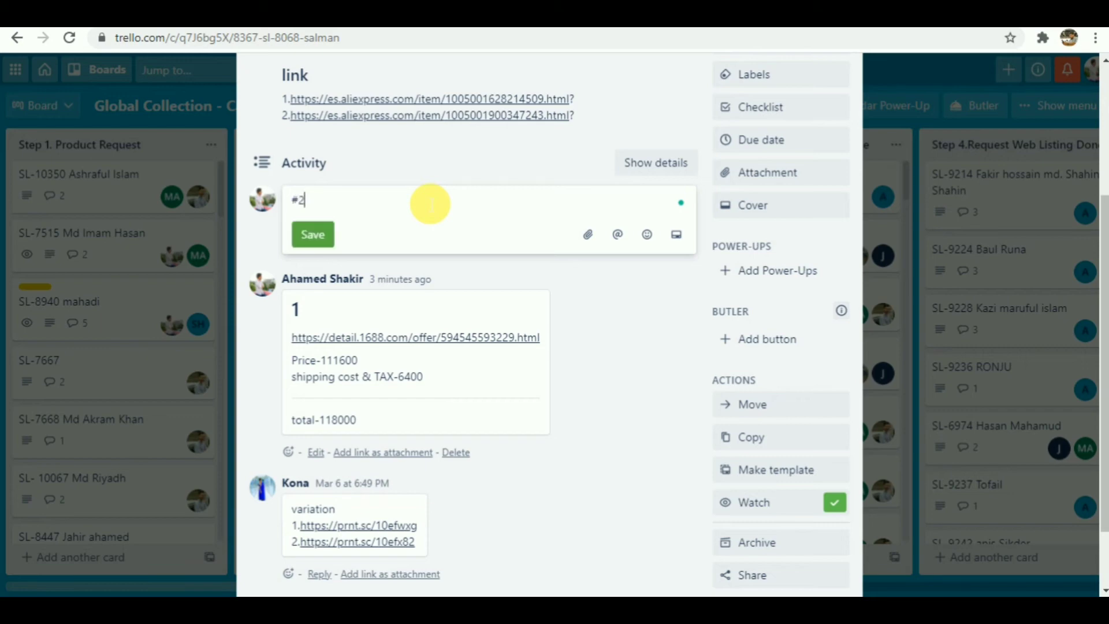
pyautogui.write('2')
pyautogui.press('Return')
pyautogui.hotkey('ctrl', 'v')
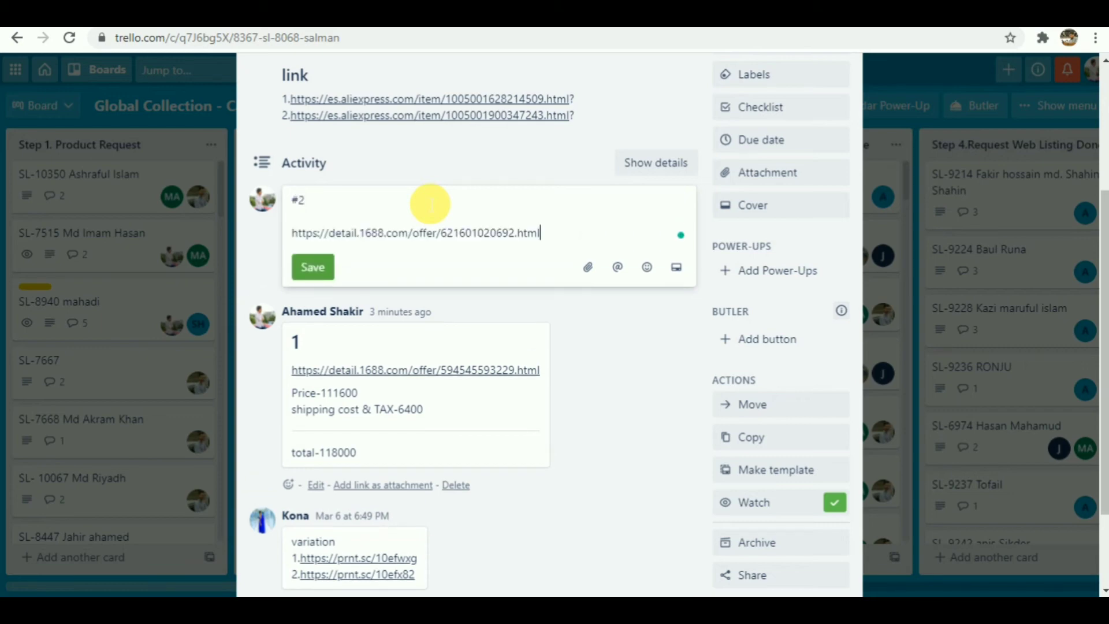
pyautogui.press('Return')
pyautogui.press('Return')
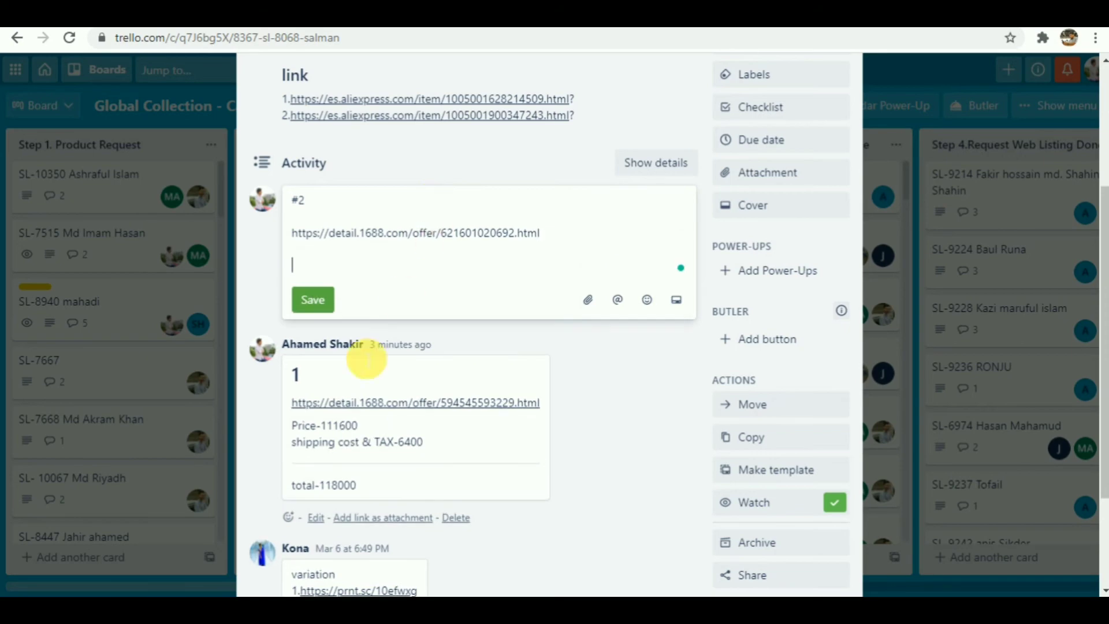
# - Add the Price, shipping cost & TAX and total template lines to the comment, with 32990 as the total
pyautogui.click(347, 595)
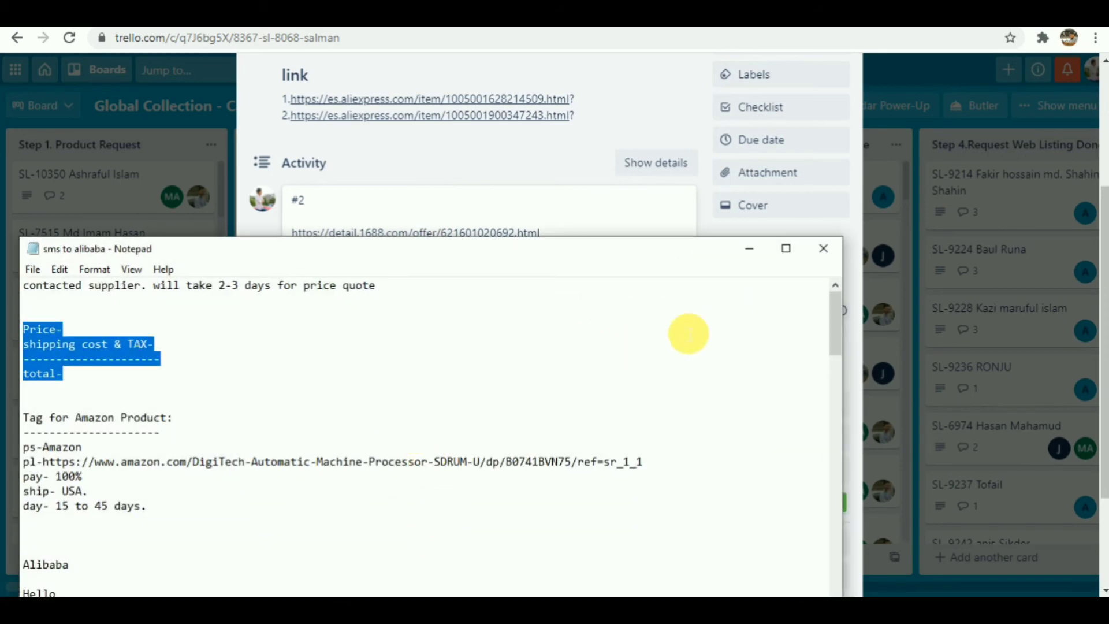
pyautogui.click(750, 249)
pyautogui.click(379, 261)
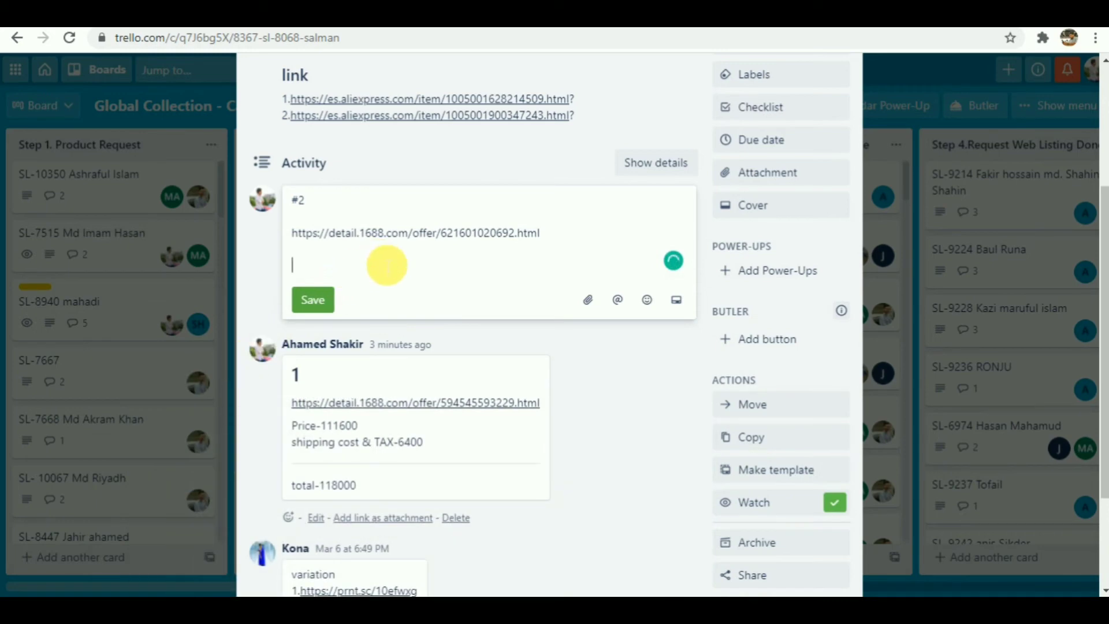
pyautogui.write('Price- shipping cost & TAX- ---------------------- total-')
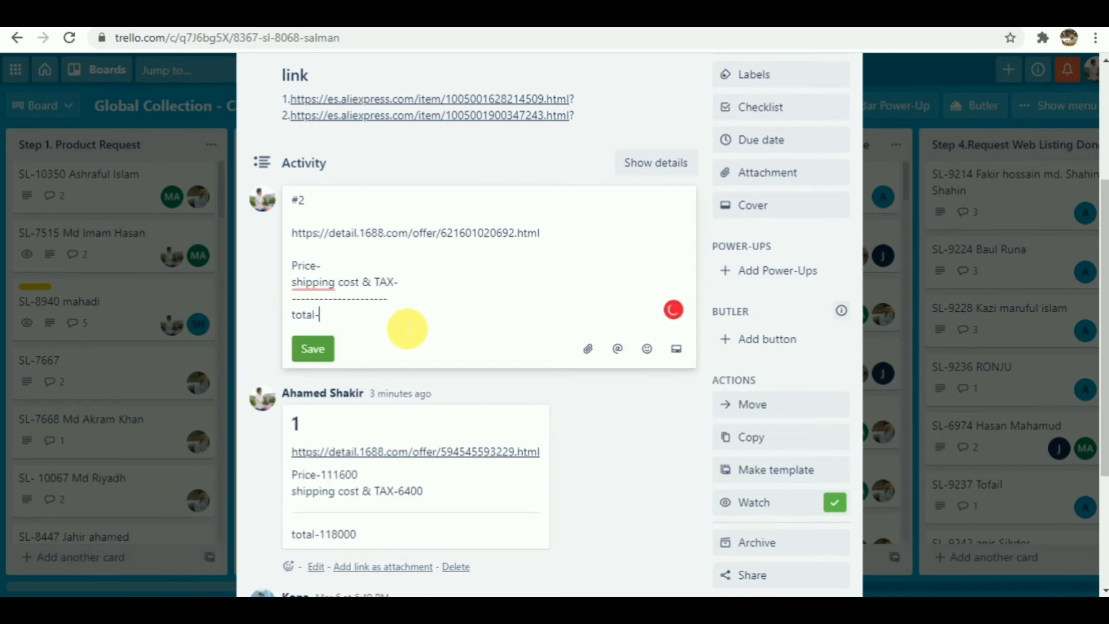
pyautogui.hotkey('ctrl', 'Tab')
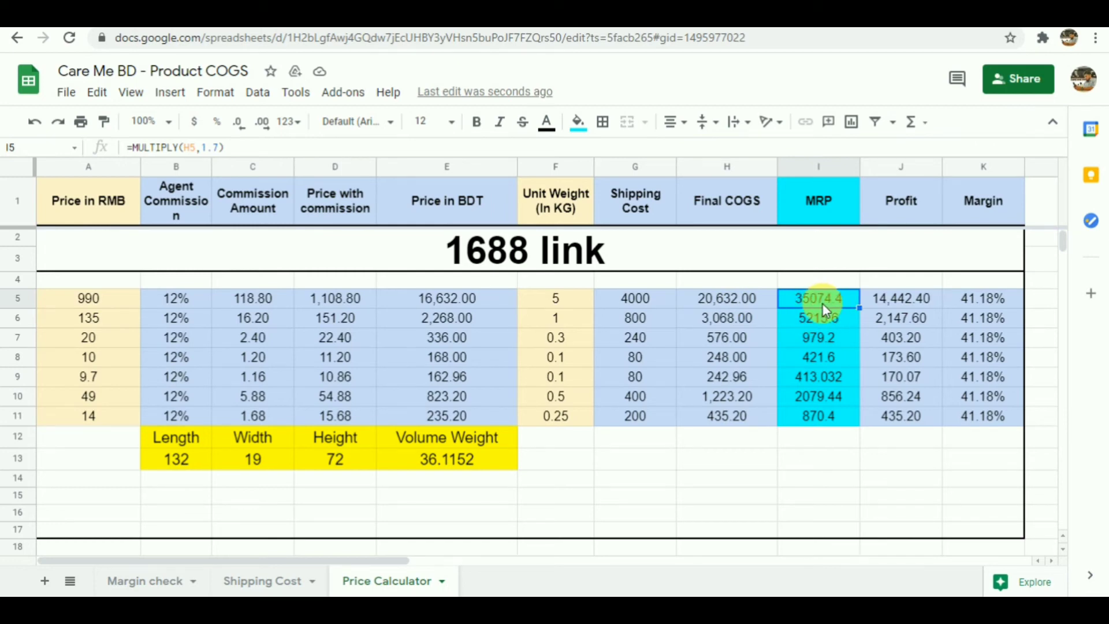
pyautogui.hotkey('ctrl', 'shift', 'Tab')
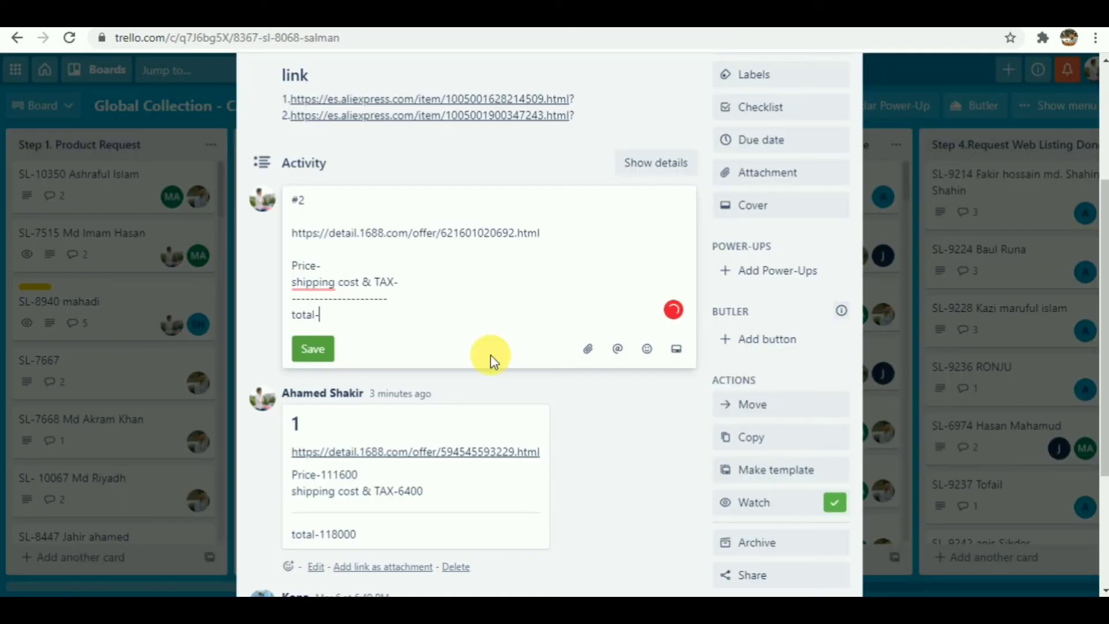
pyautogui.write('32990')
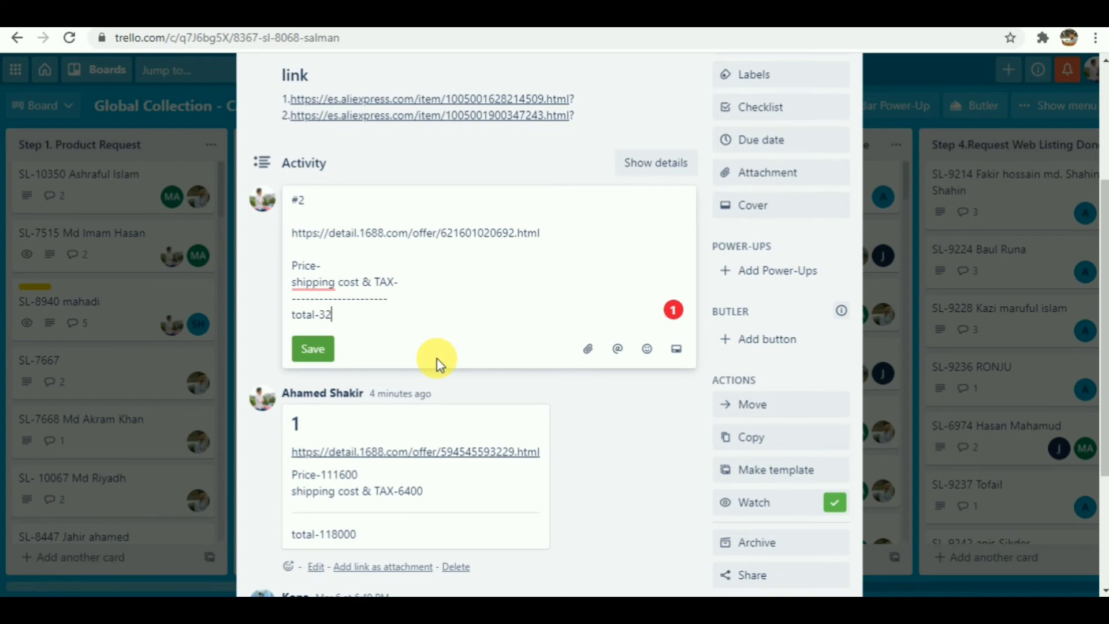
# - Multiply 800 by 5 in Calculator and enter 4000 as the comment's shipping cost & TAX
pyautogui.click(284, 589)
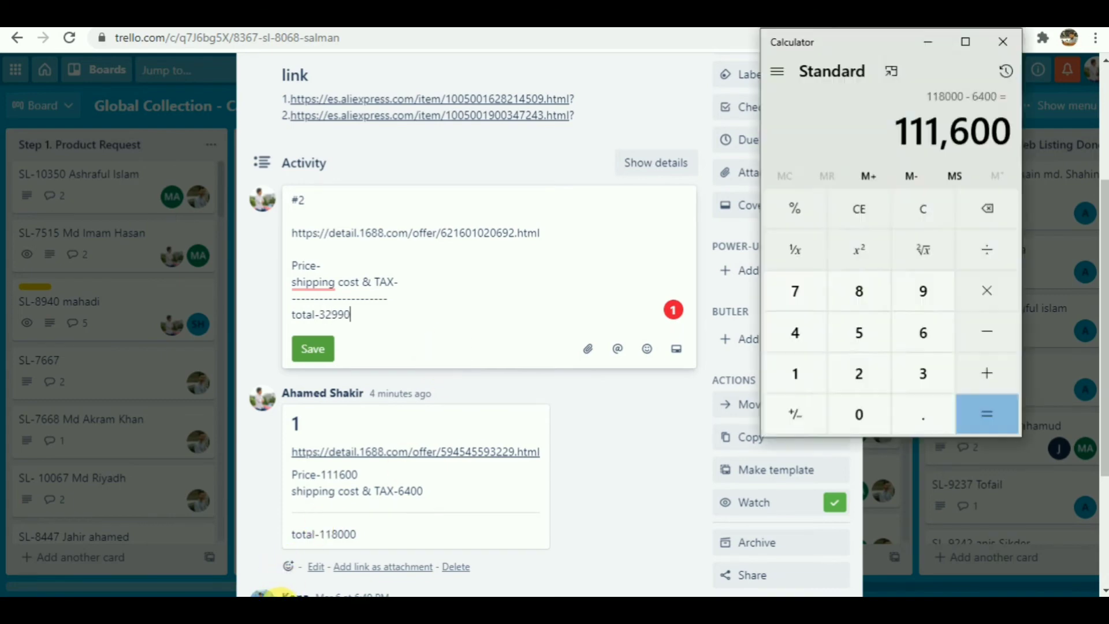
pyautogui.click(858, 212)
pyautogui.click(859, 291)
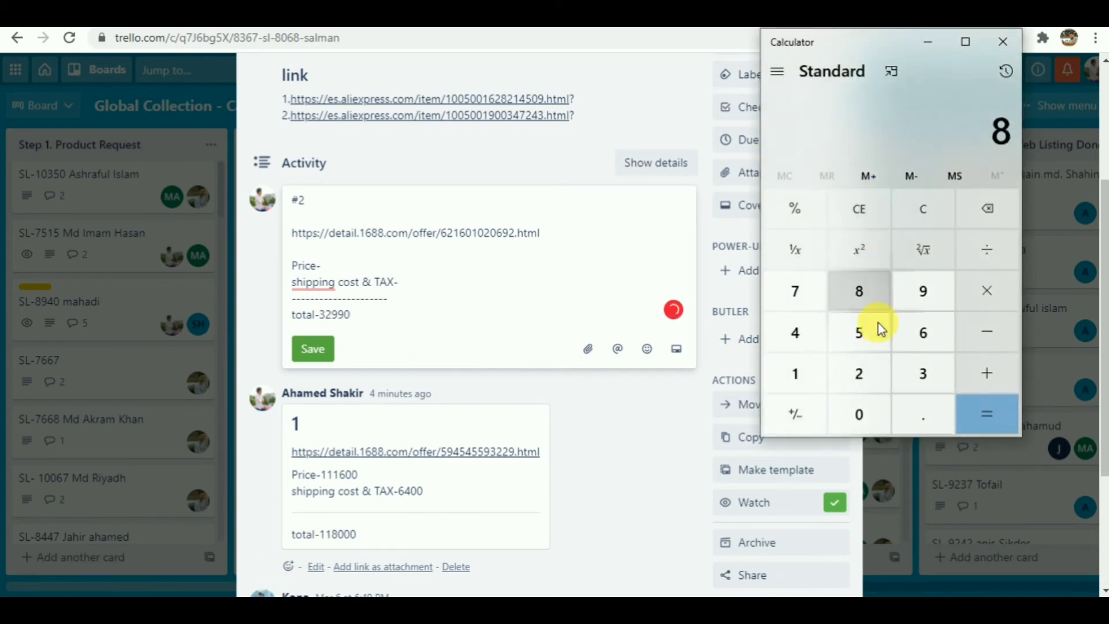
pyautogui.doubleClick(857, 408)
pyautogui.click(985, 293)
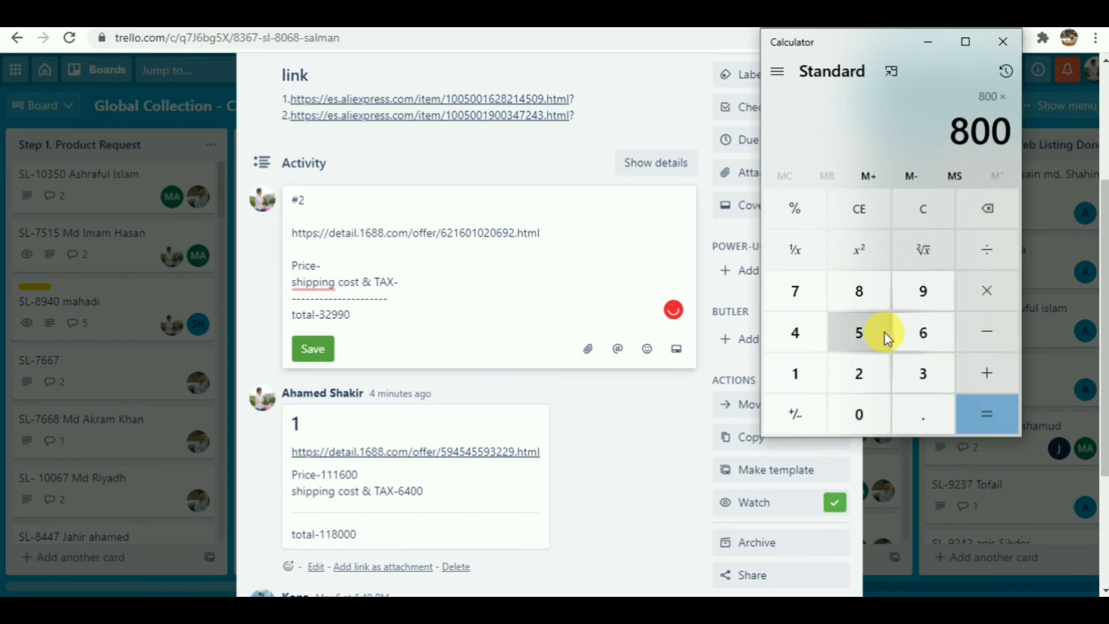
pyautogui.click(859, 331)
pyautogui.click(991, 416)
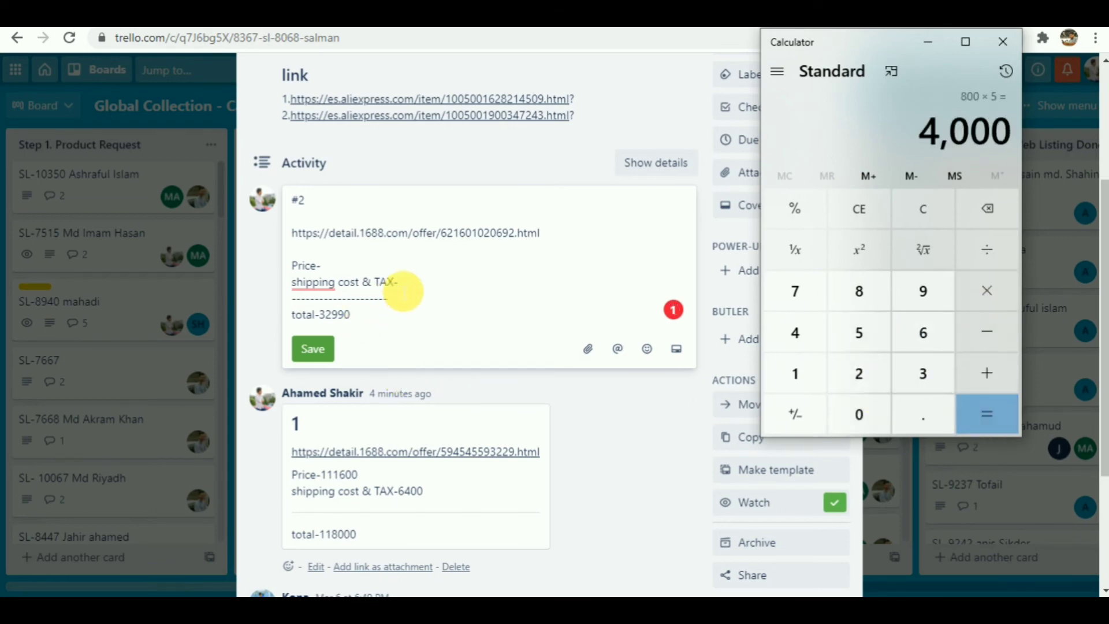
pyautogui.click(408, 290)
pyautogui.write('4000')
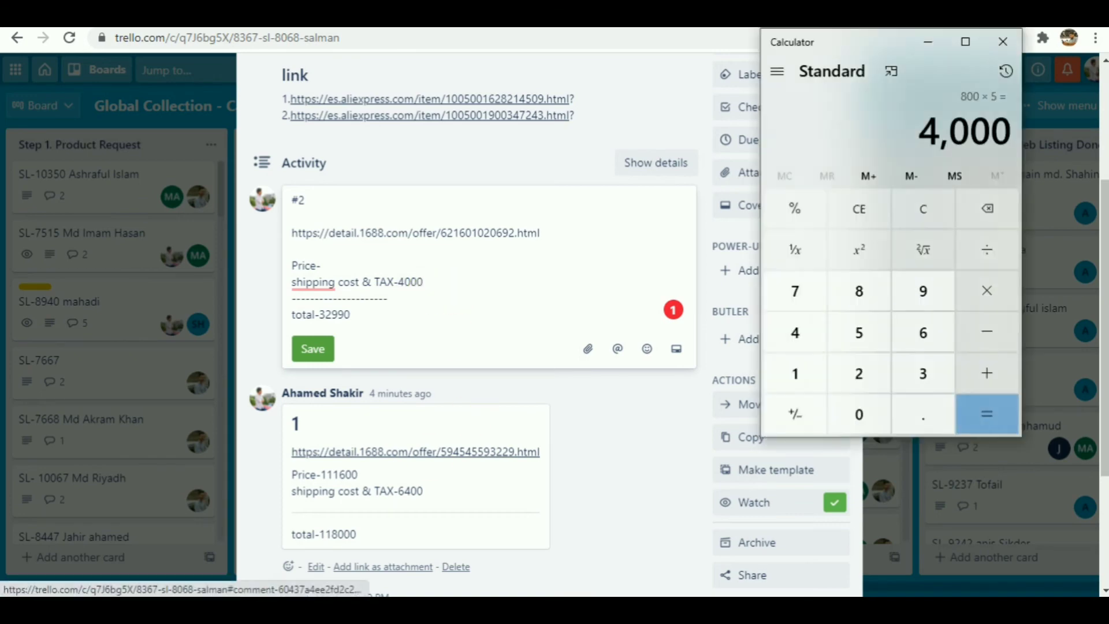
# - Subtract the 4000 shipping cost from the 32990 total in Calculator
pyautogui.hotkey('alt', 'Tab')
pyautogui.click(854, 211)
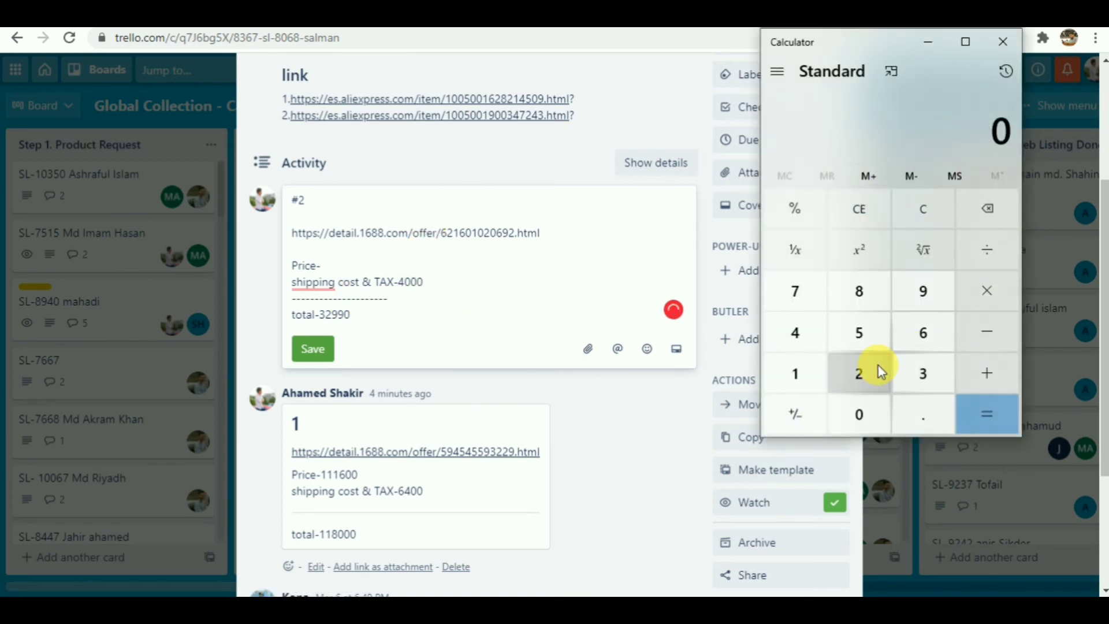
pyautogui.click(917, 375)
pyautogui.click(860, 369)
pyautogui.click(923, 290)
pyautogui.click(923, 291)
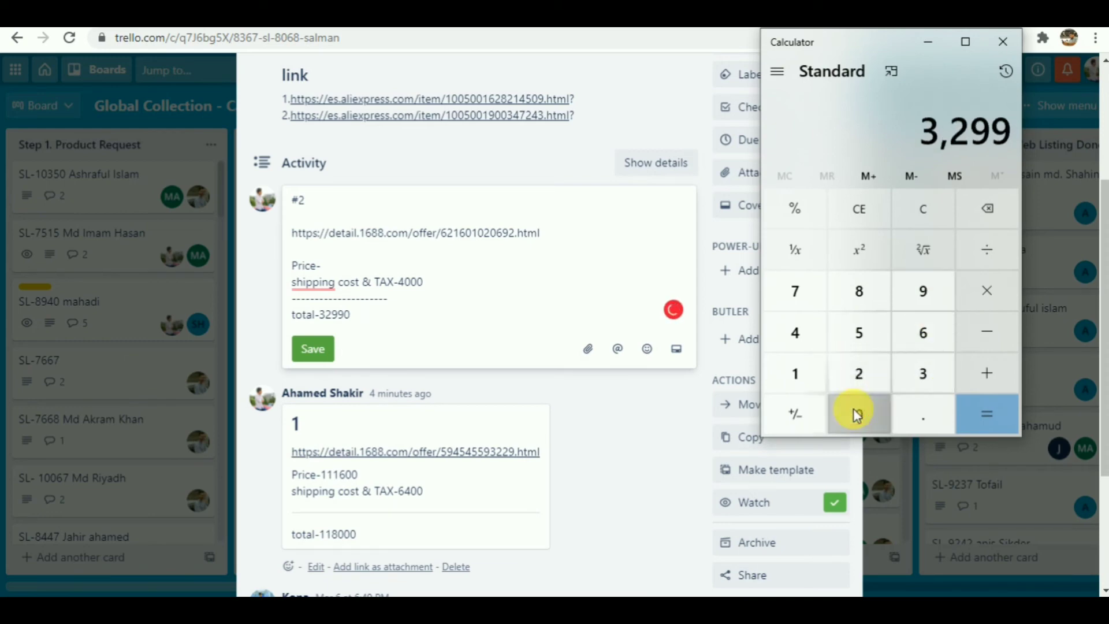
pyautogui.click(859, 413)
pyautogui.click(963, 337)
pyautogui.click(799, 338)
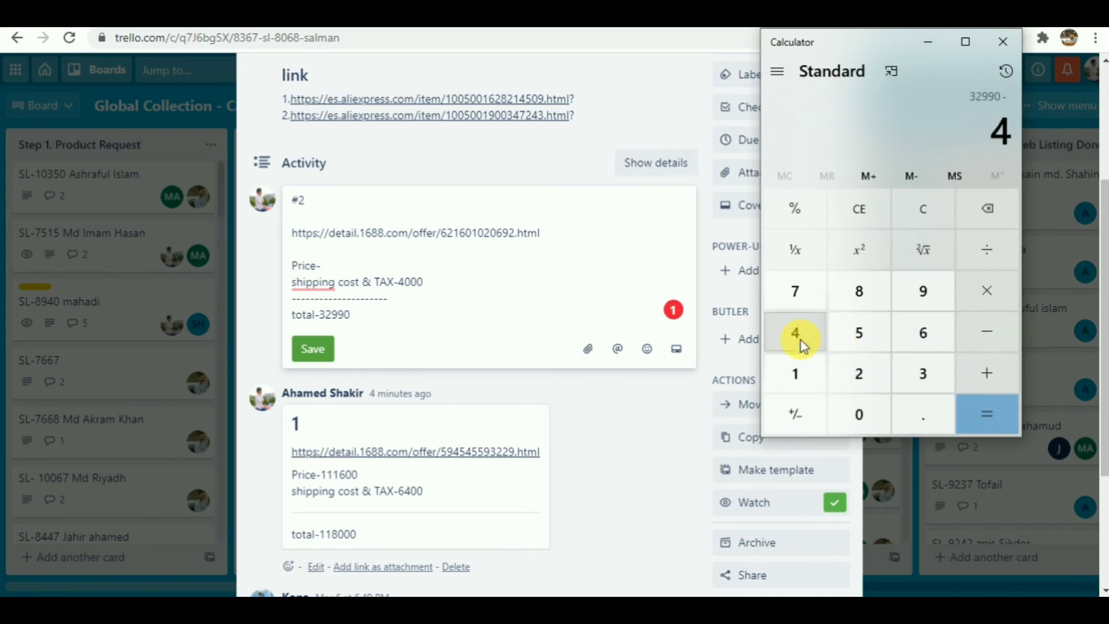
pyautogui.click(865, 410)
pyautogui.click(864, 410)
pyautogui.click(865, 410)
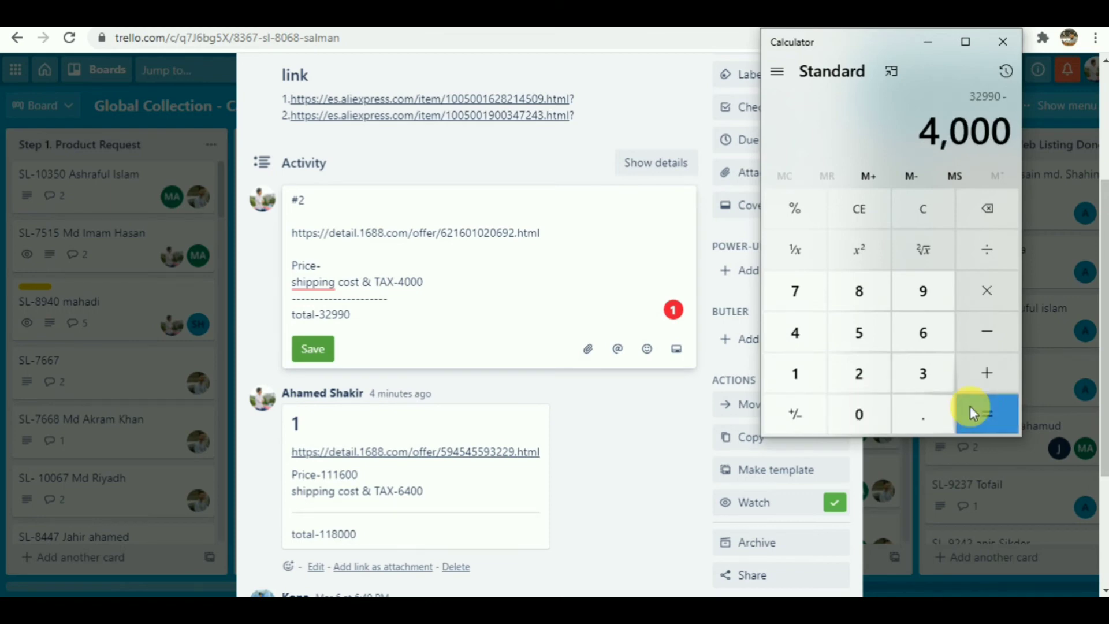
pyautogui.click(979, 411)
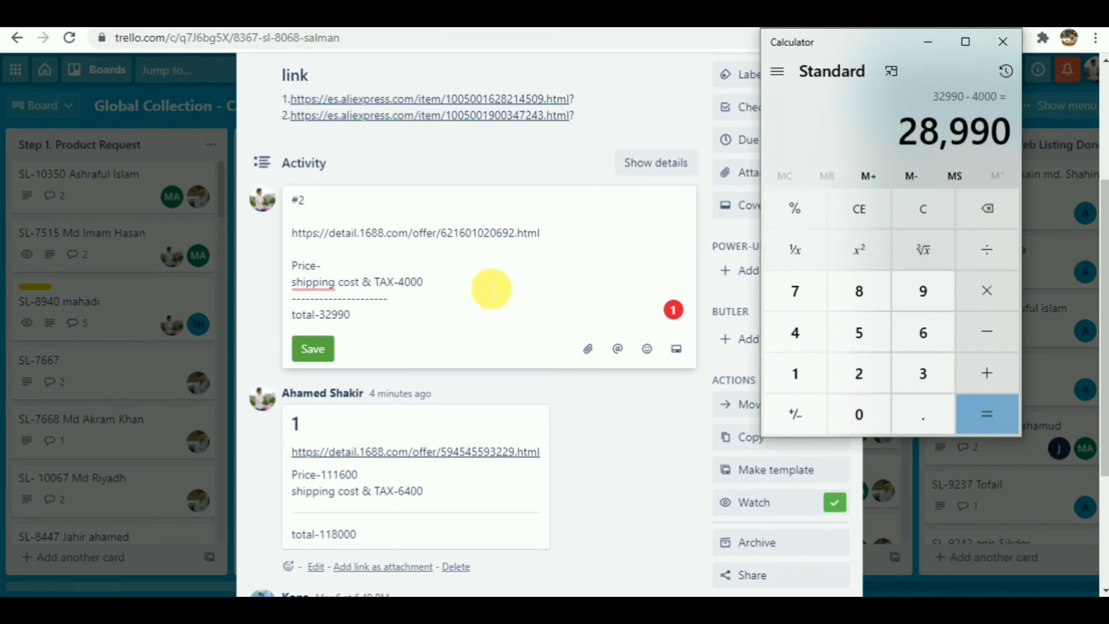
# - Enter 28990 as the price in the #2 quote comment and save it
pyautogui.click(369, 271)
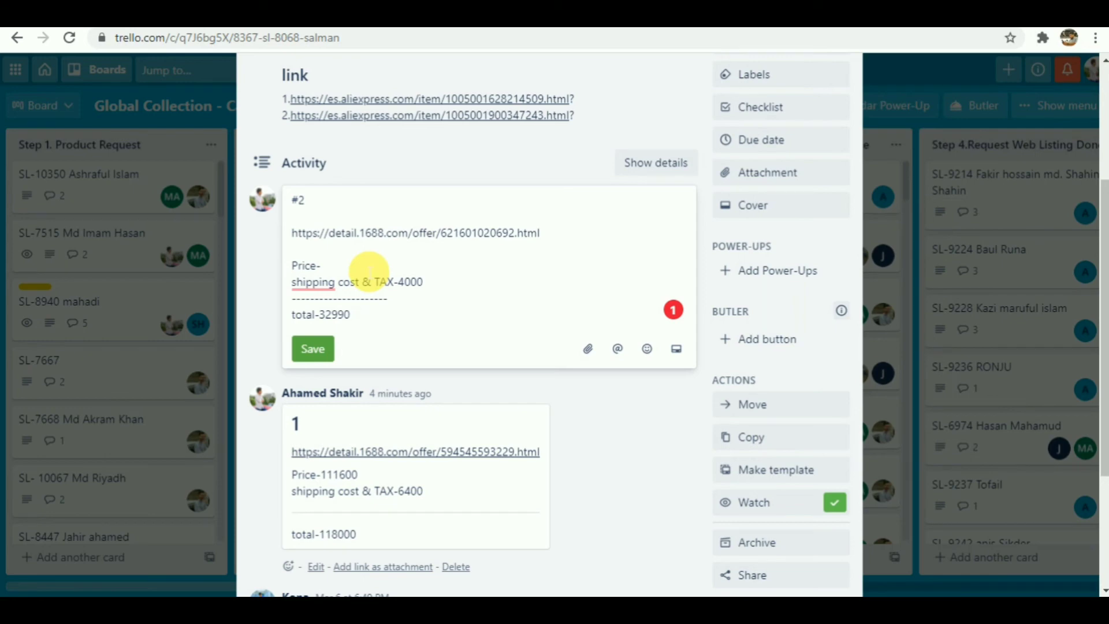
pyautogui.write('28990')
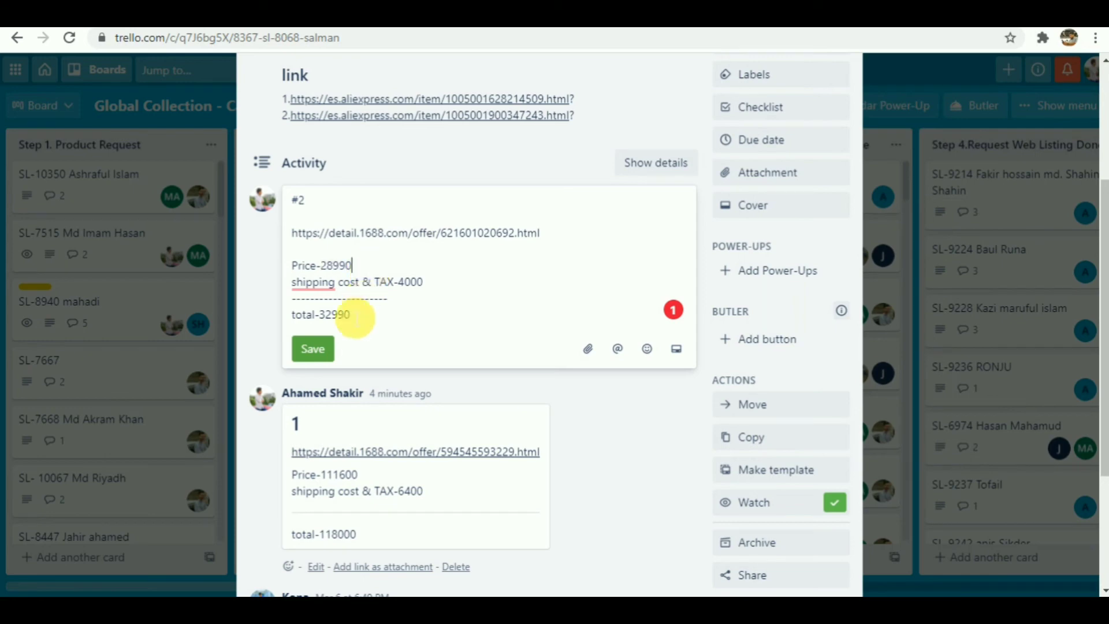
pyautogui.click(316, 353)
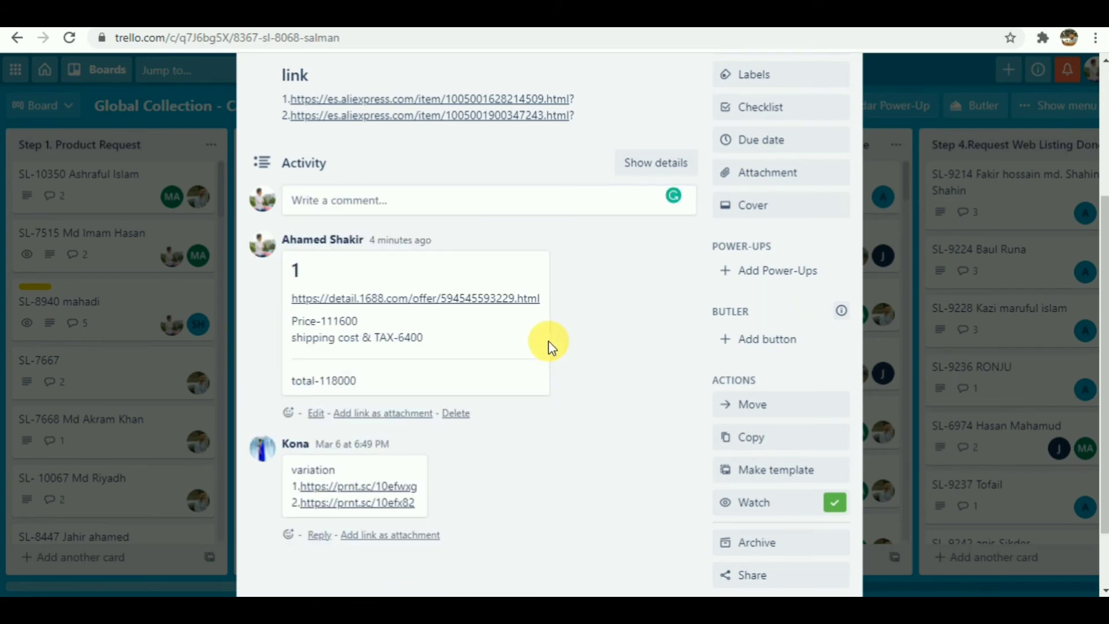
# - Move the customer card to the list Step 3. Research & Pricing Done
pyautogui.scroll(4, 549, 341)
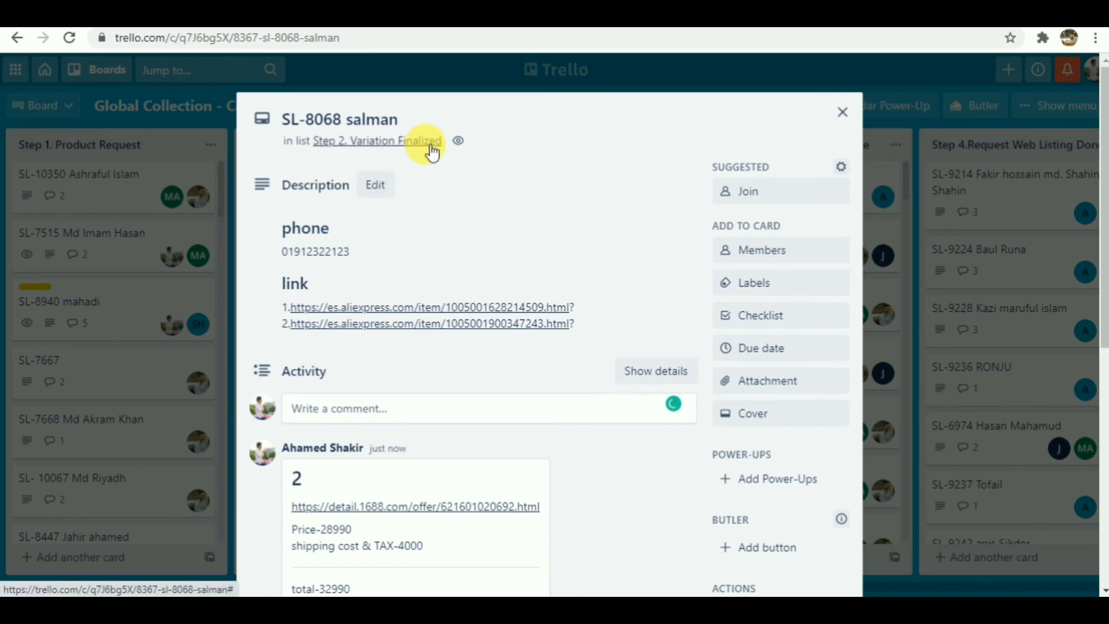
pyautogui.click(432, 142)
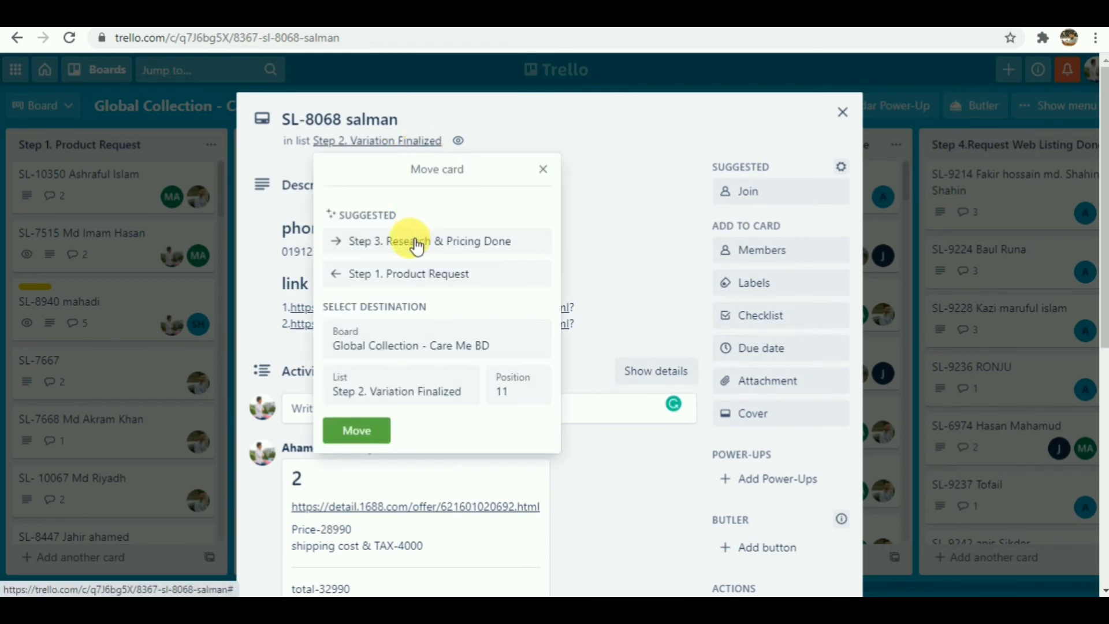
pyautogui.click(382, 239)
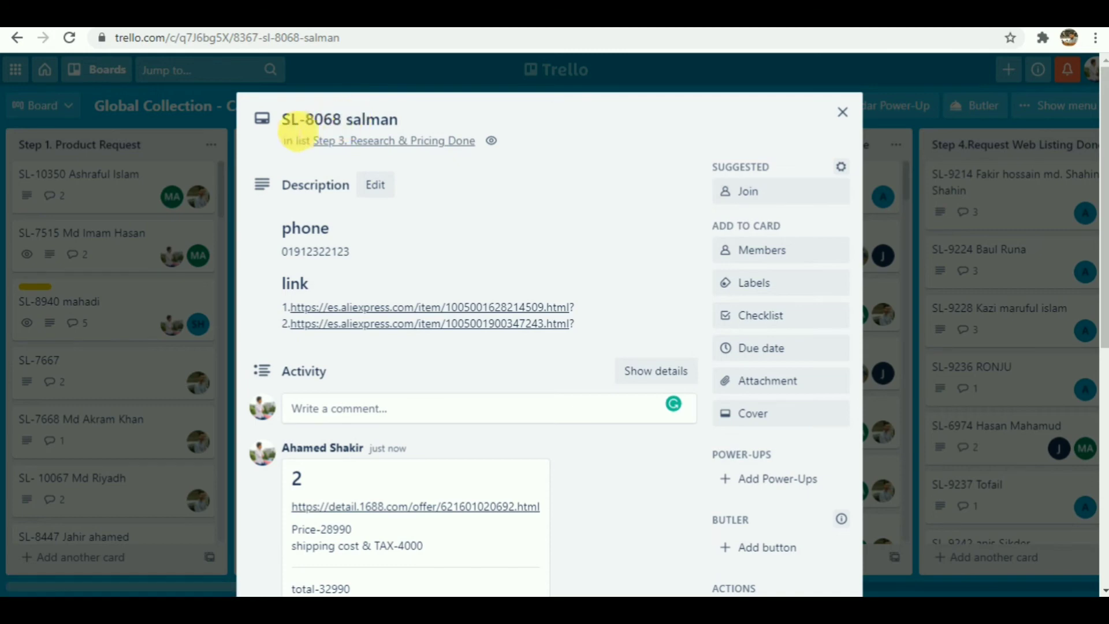
# - Copy the SL number from the card's title, then join the card as a member and close it
pyautogui.doubleClick(293, 124)
pyautogui.hotkey('ctrl', 'c')
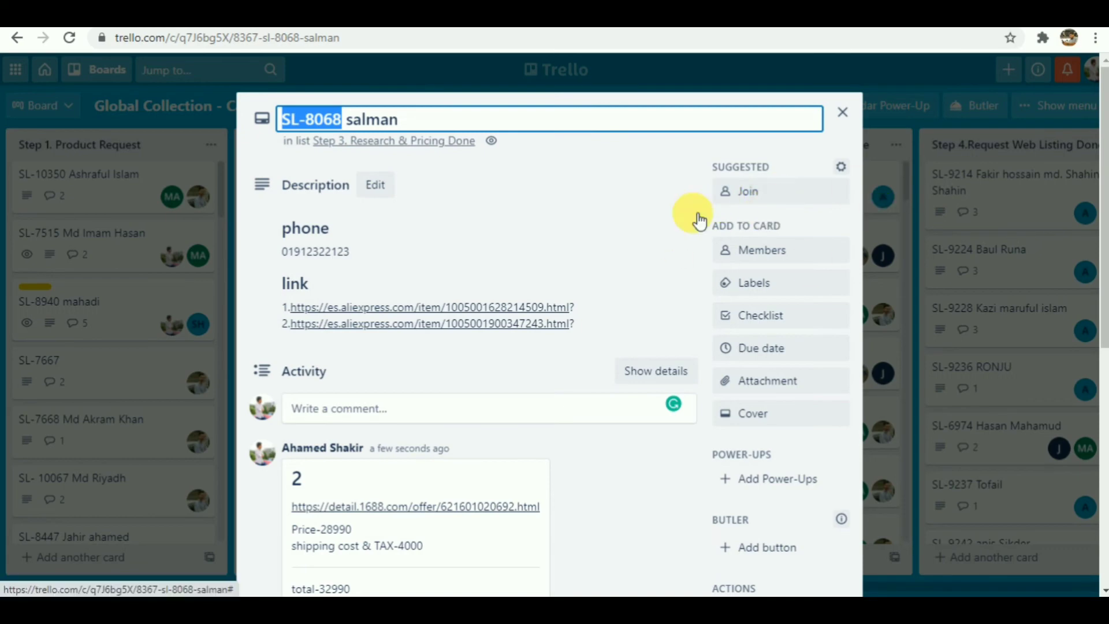
pyautogui.click(746, 191)
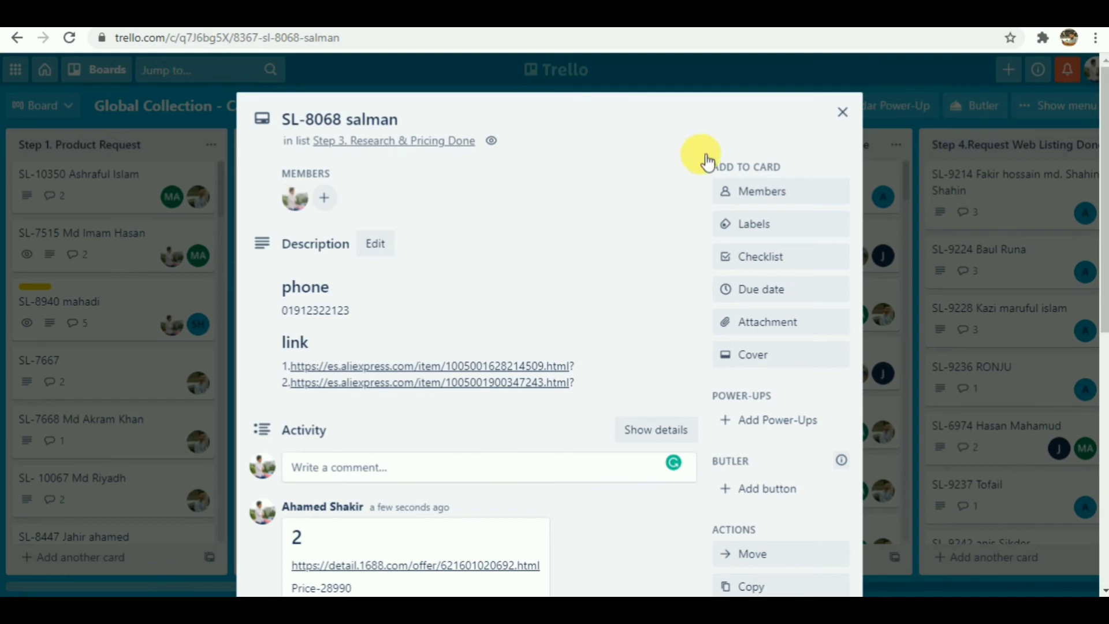
pyautogui.click(843, 116)
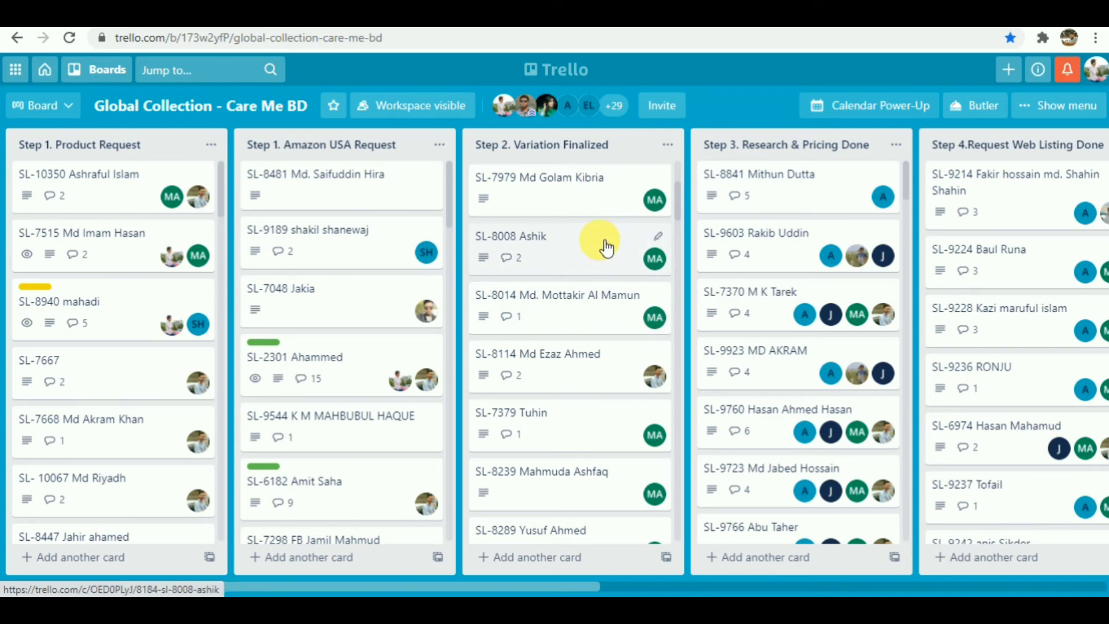
# - Search Trello for the copied SL number and open the matching customer card
pyautogui.click(224, 70)
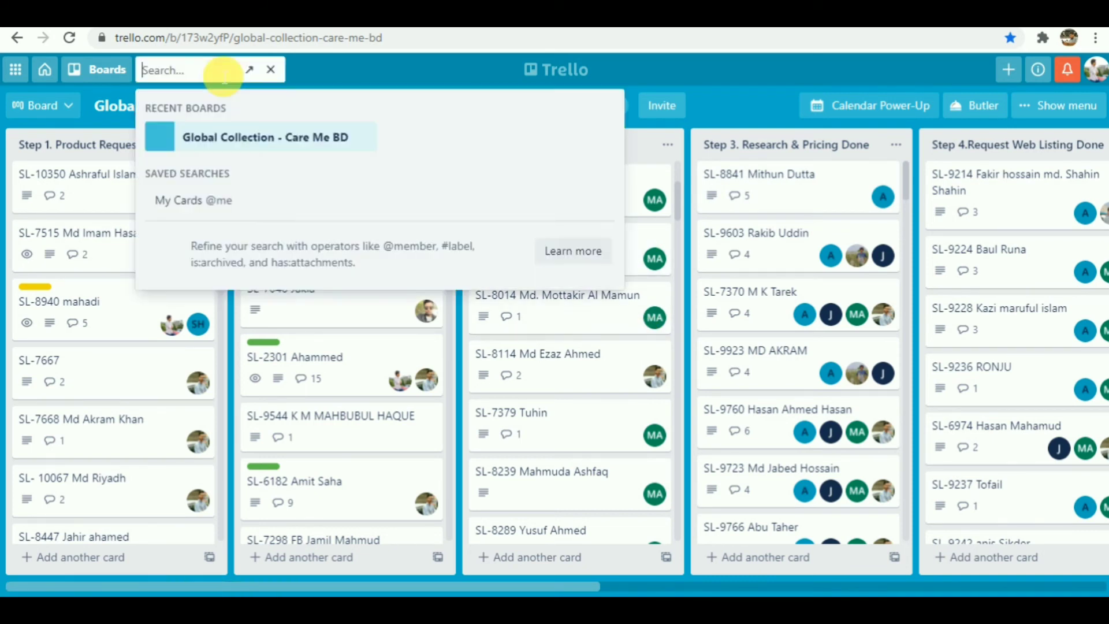
pyautogui.hotkey('ctrl', 'v')
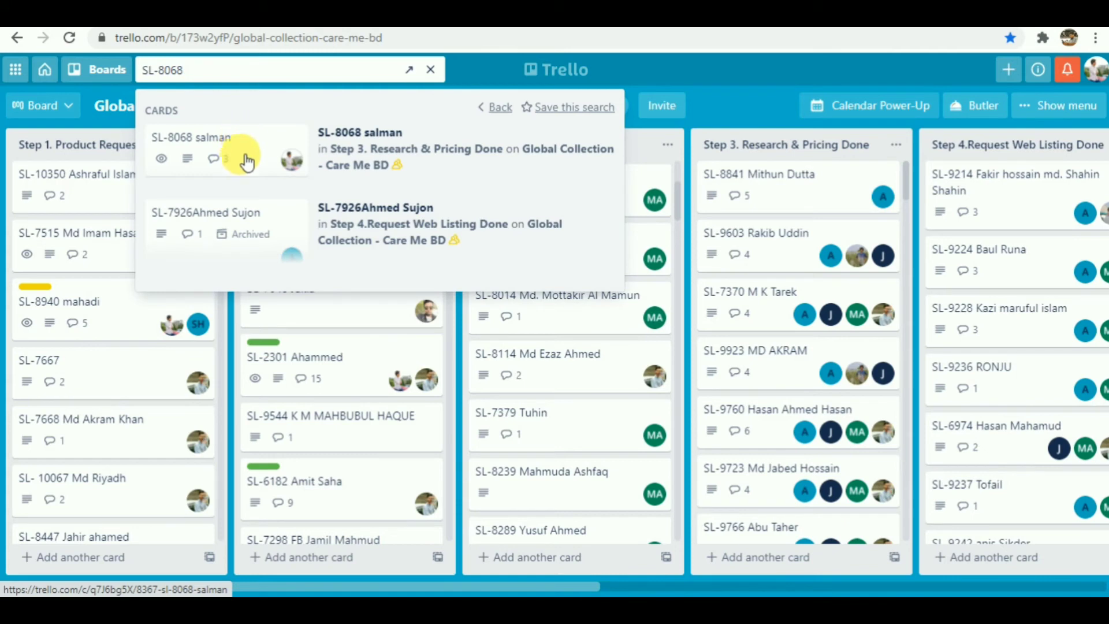
pyautogui.click(258, 159)
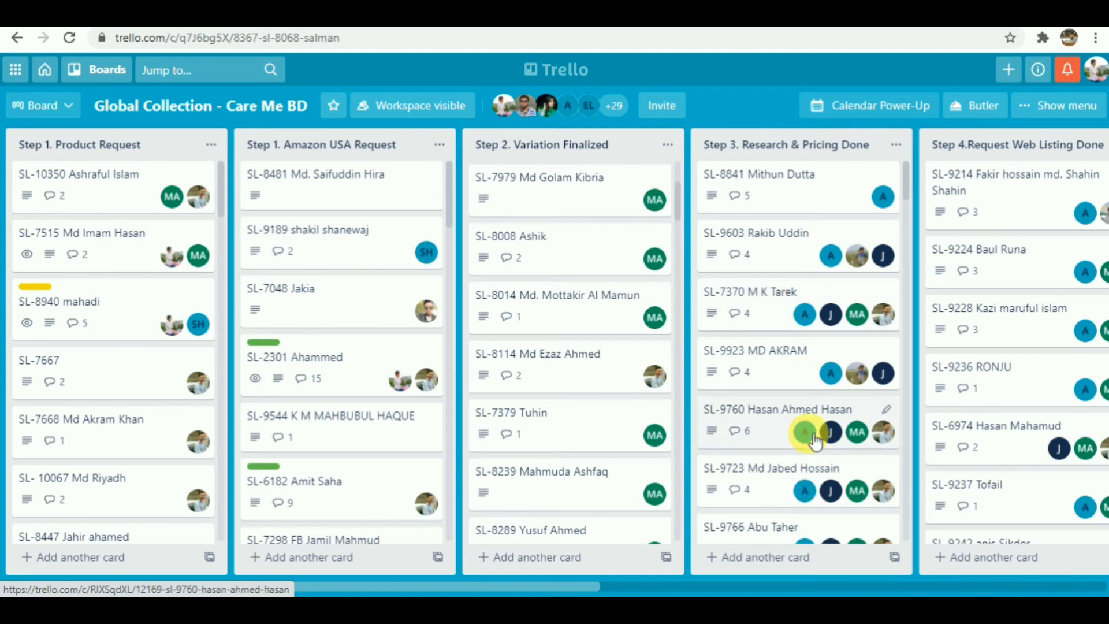
# - Search the board page for the copied SL number, close the customer card, and view the Step 4.Request Web Listing Done list
pyautogui.scroll(-10, 847, 387)
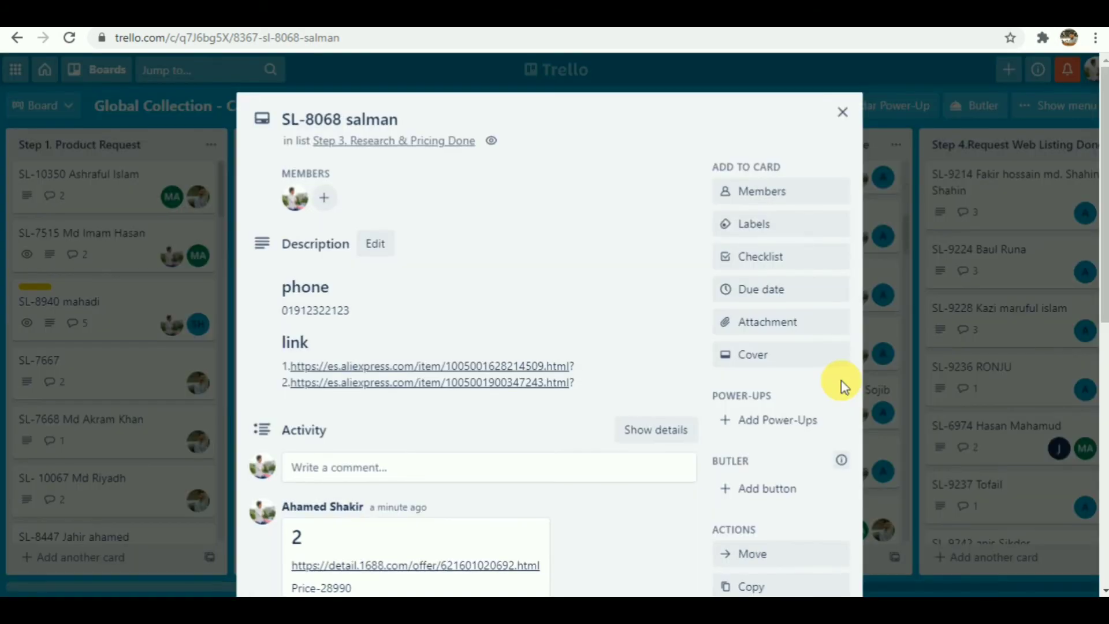
pyautogui.hotkey('ctrl', 'f')
pyautogui.hotkey('ctrl', 'v')
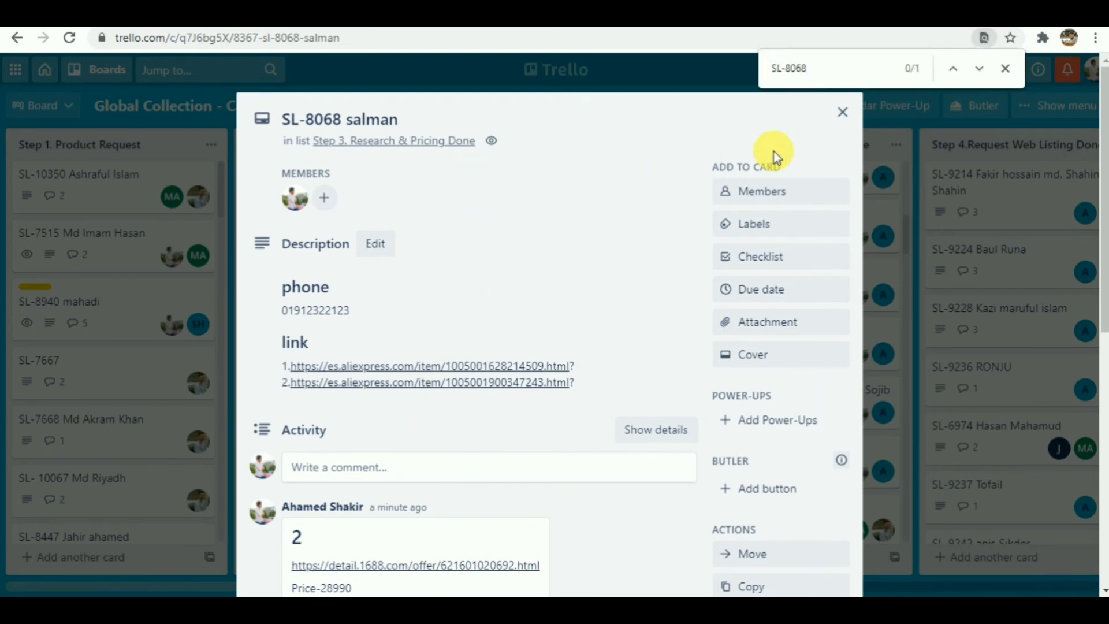
pyautogui.press('Escape')
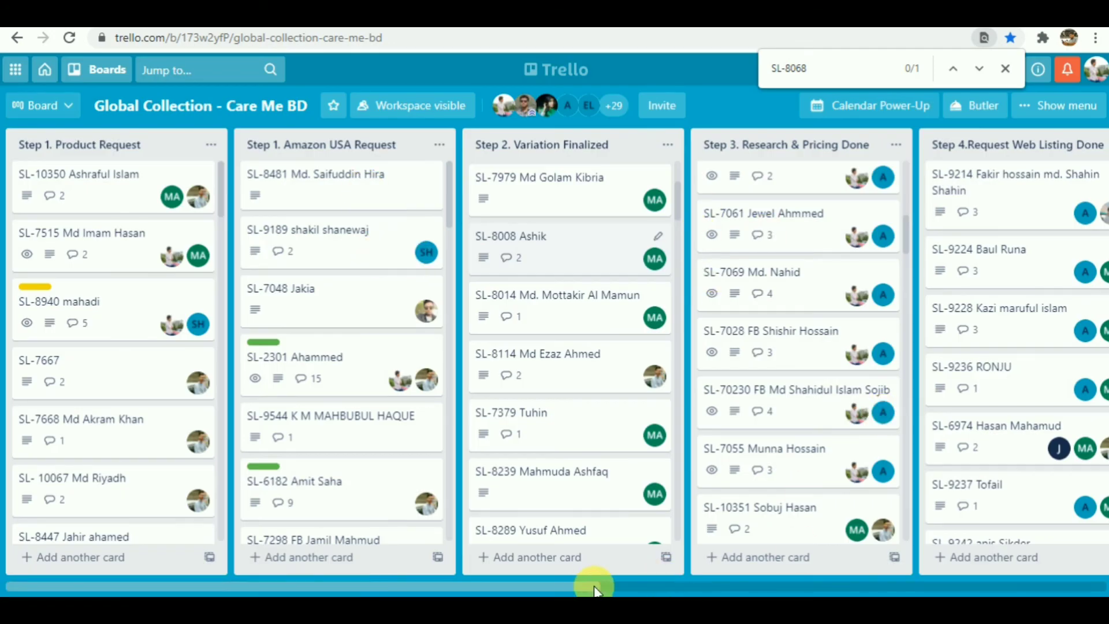
pyautogui.moveTo(597, 588); pyautogui.dragTo(721, 586)
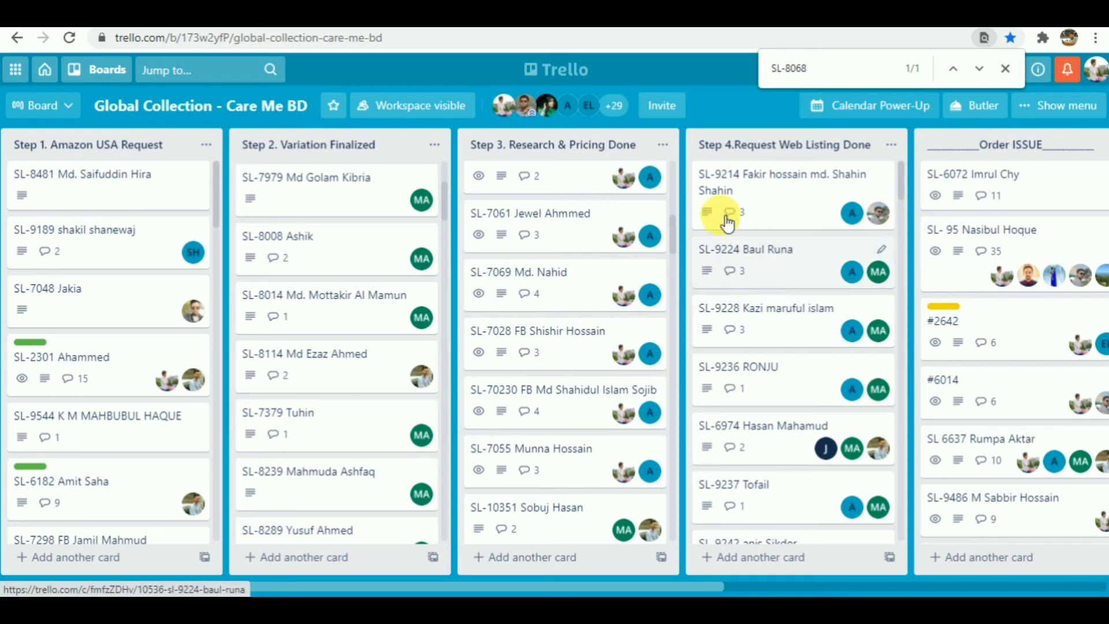
# - Open the Shopify admin at global-caremebd.myshopify.com/admin in a new browser tab and look through the Orders list
pyautogui.hotkey('ctrl', 't')
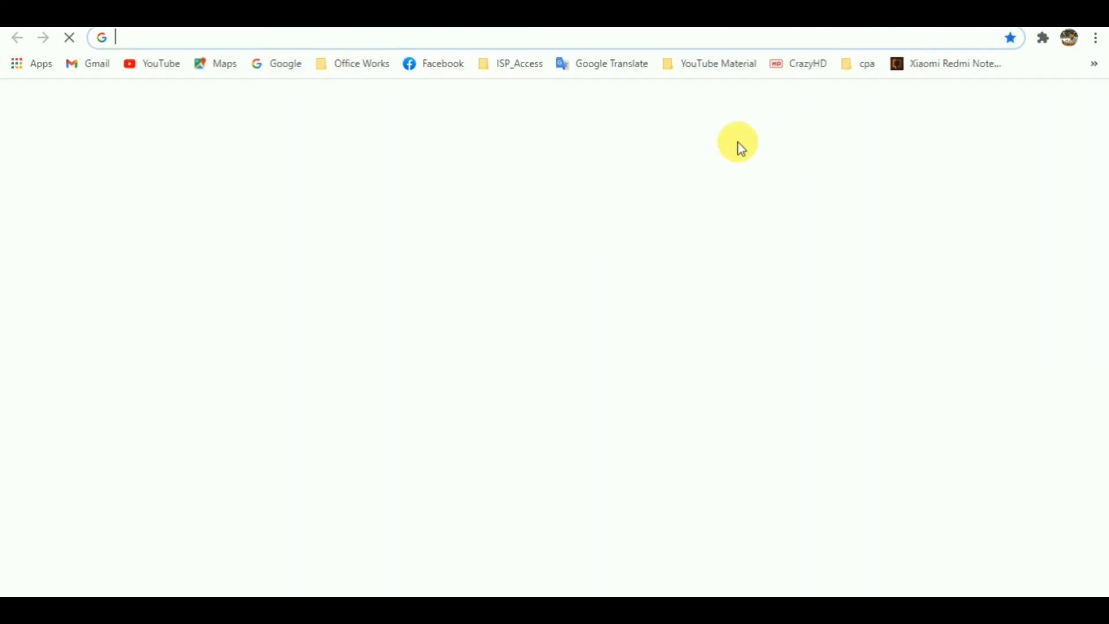
pyautogui.write('g')
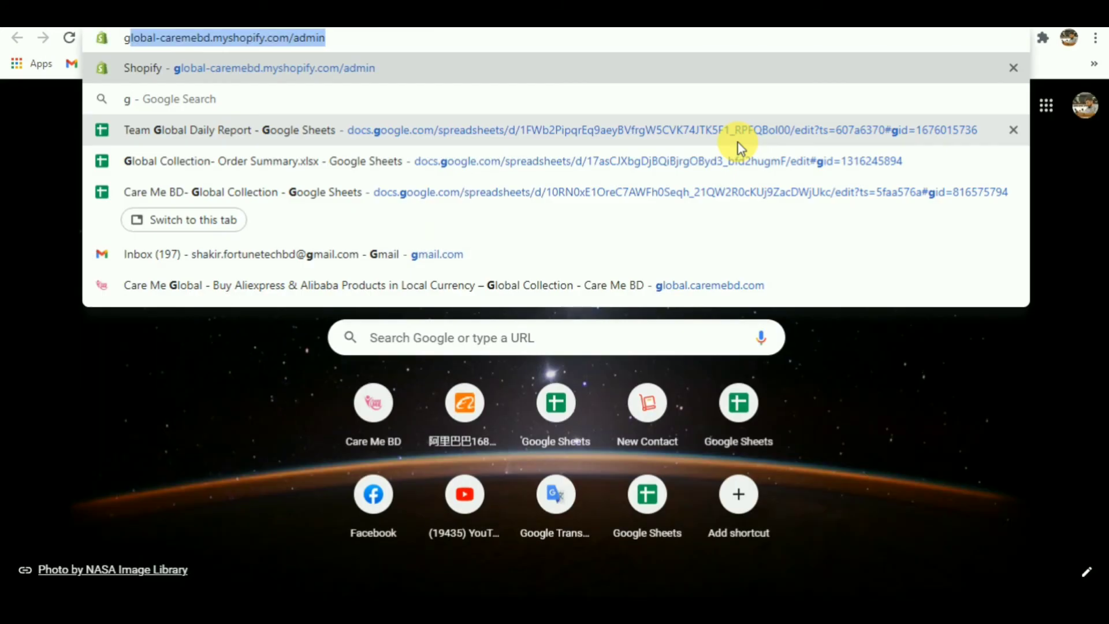
pyautogui.press('Return')
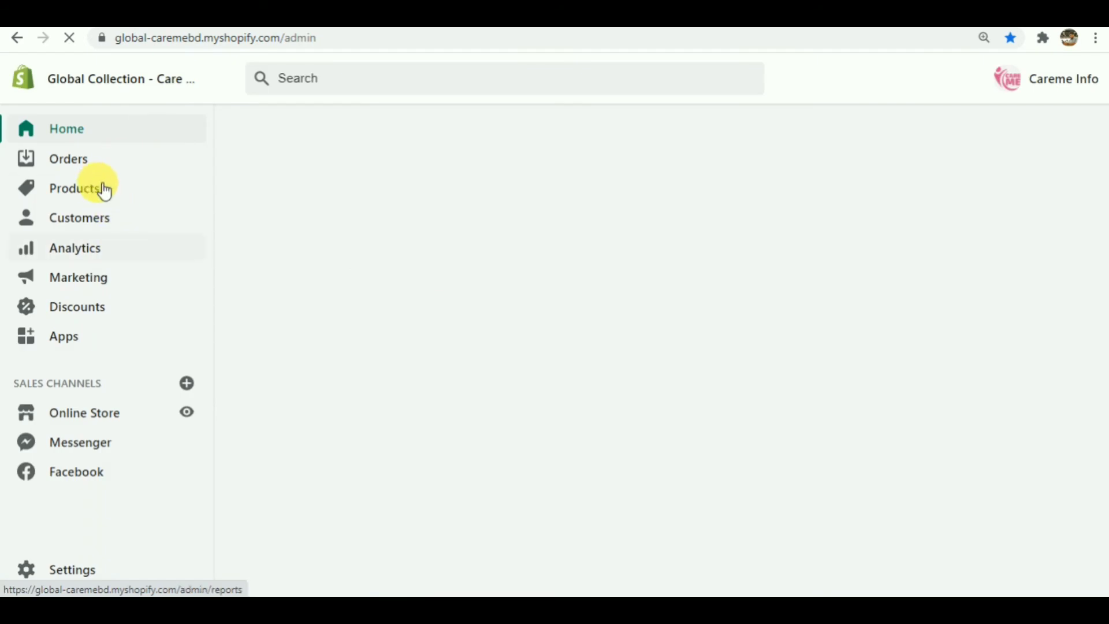
pyautogui.click(88, 164)
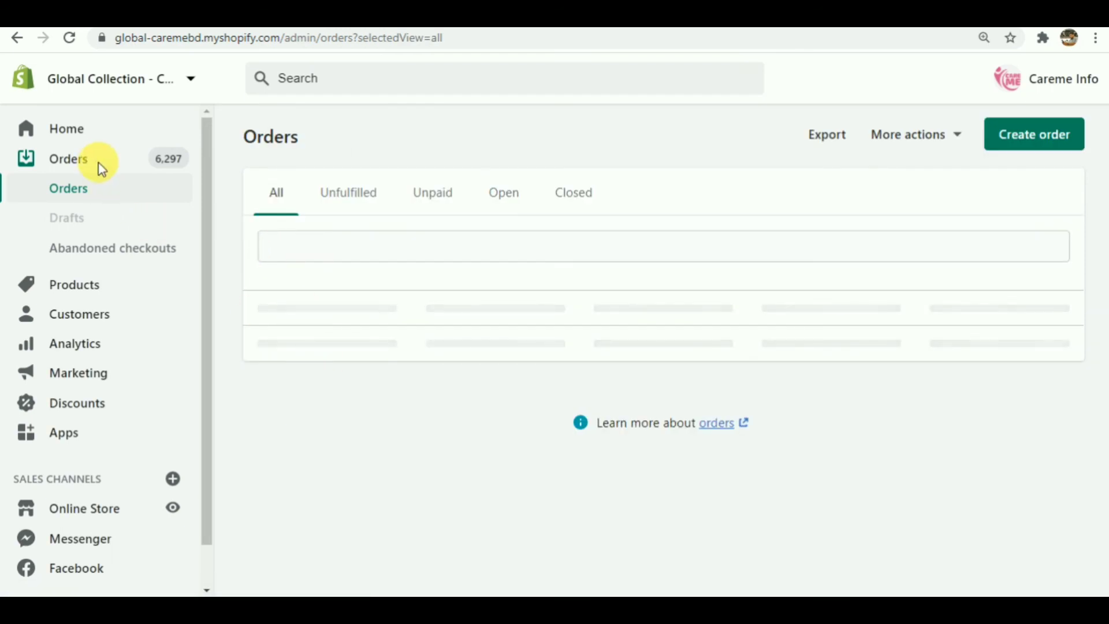
pyautogui.scroll(-1, 662, 369)
pyautogui.scroll(-1, 663, 370)
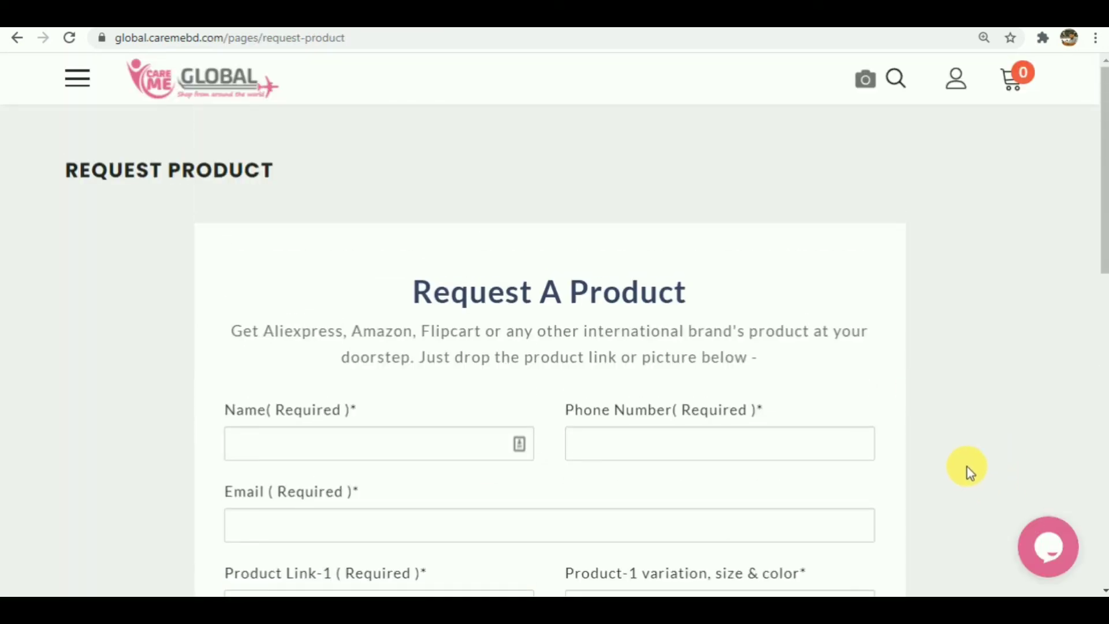
# - Look over the store's Request A Product form, and check Shopify's abandoned checkouts before returning to the orders list
pyautogui.scroll(-4, 967, 466)
pyautogui.scroll(4, 761, 376)
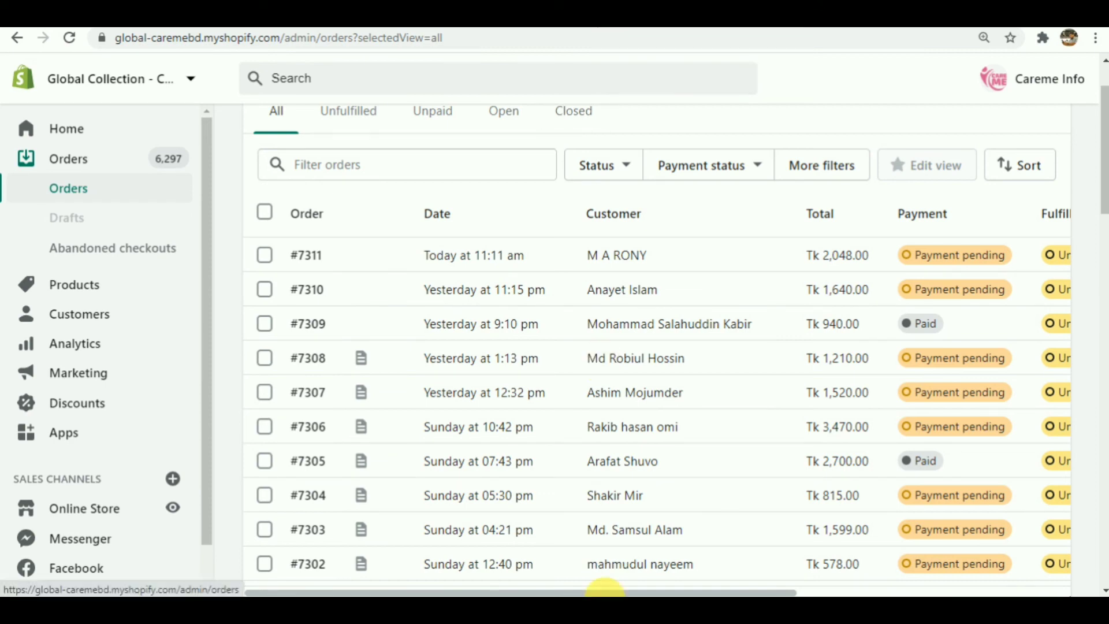
pyautogui.click(99, 263)
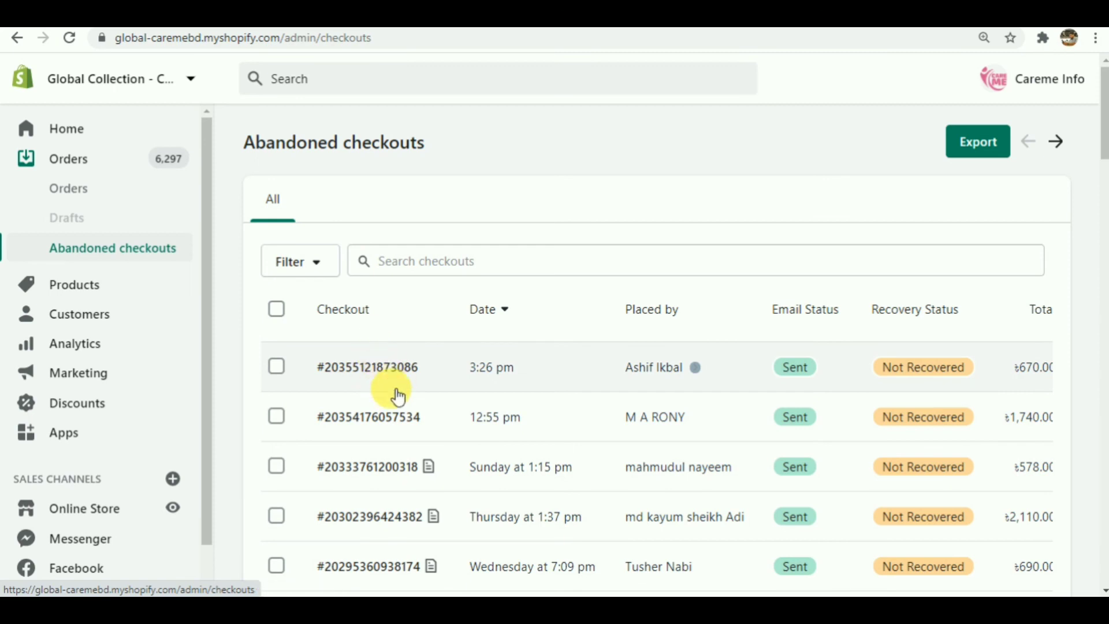
pyautogui.click(58, 157)
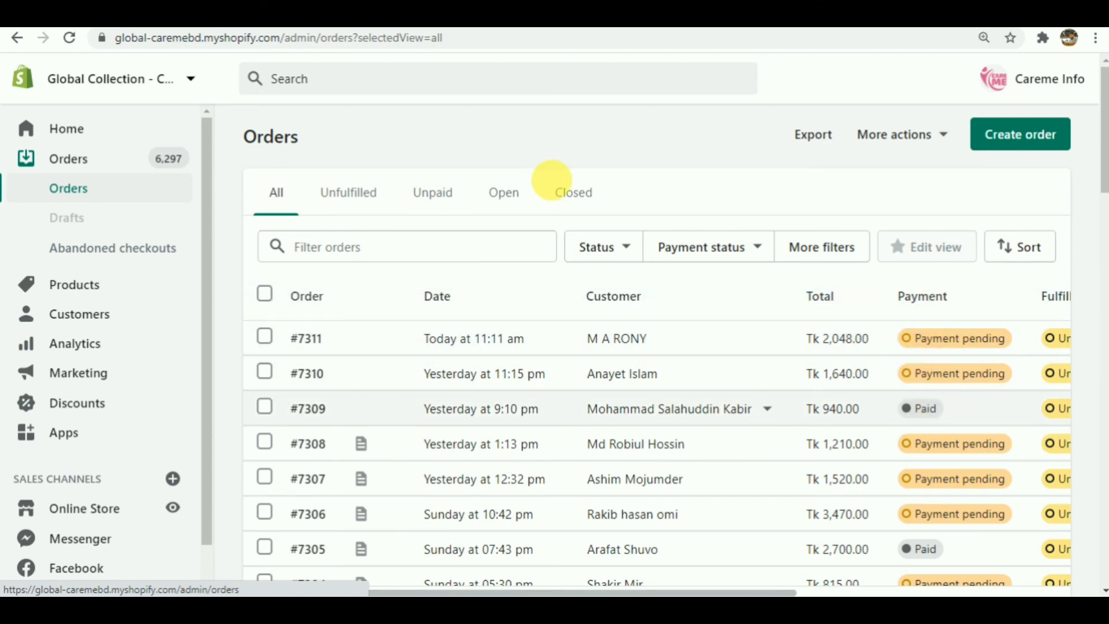
# - Switch back to the Trello board and examine the Order ISSUE, Step 5. Order Confirmed and Step 6. Sales Order Created lists
pyautogui.click(87, 15)
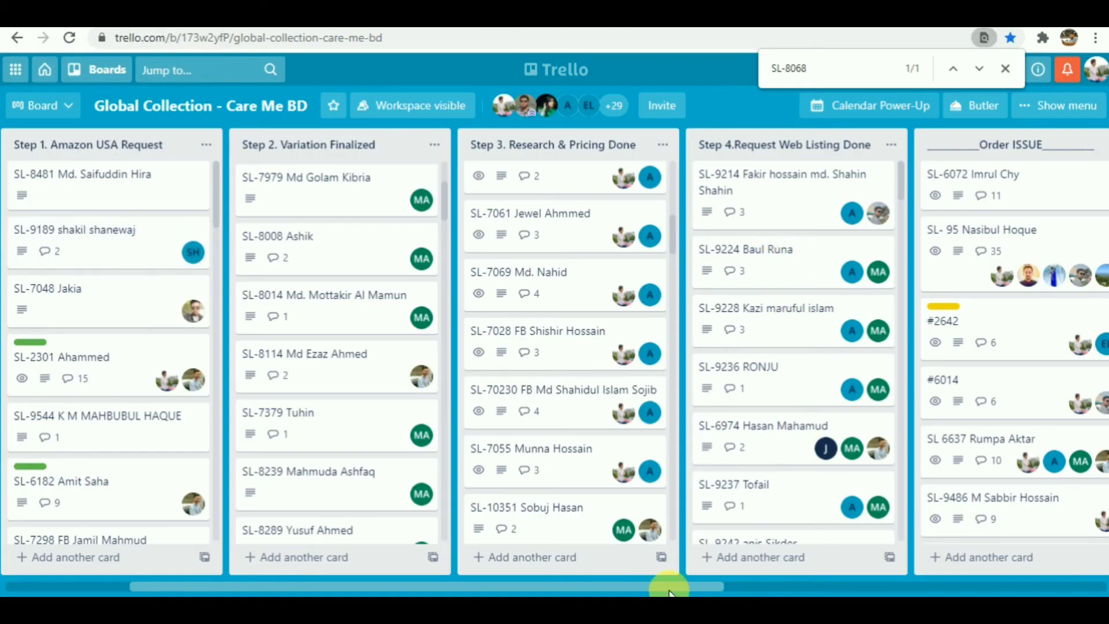
pyautogui.moveTo(669, 592); pyautogui.dragTo(777, 584)
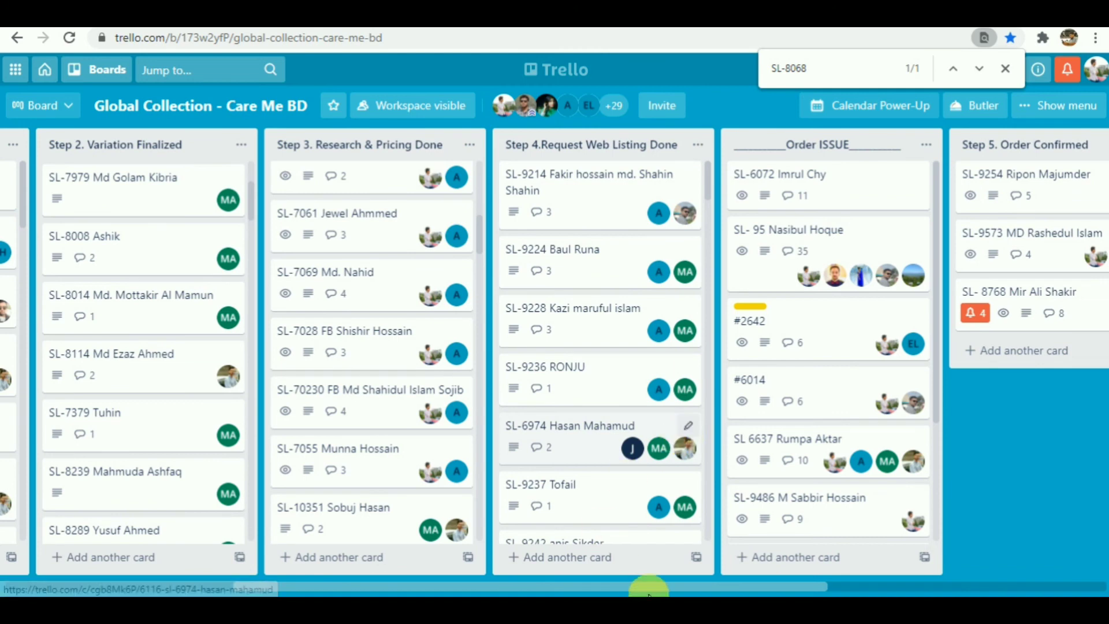
pyautogui.moveTo(648, 589); pyautogui.dragTo(774, 590)
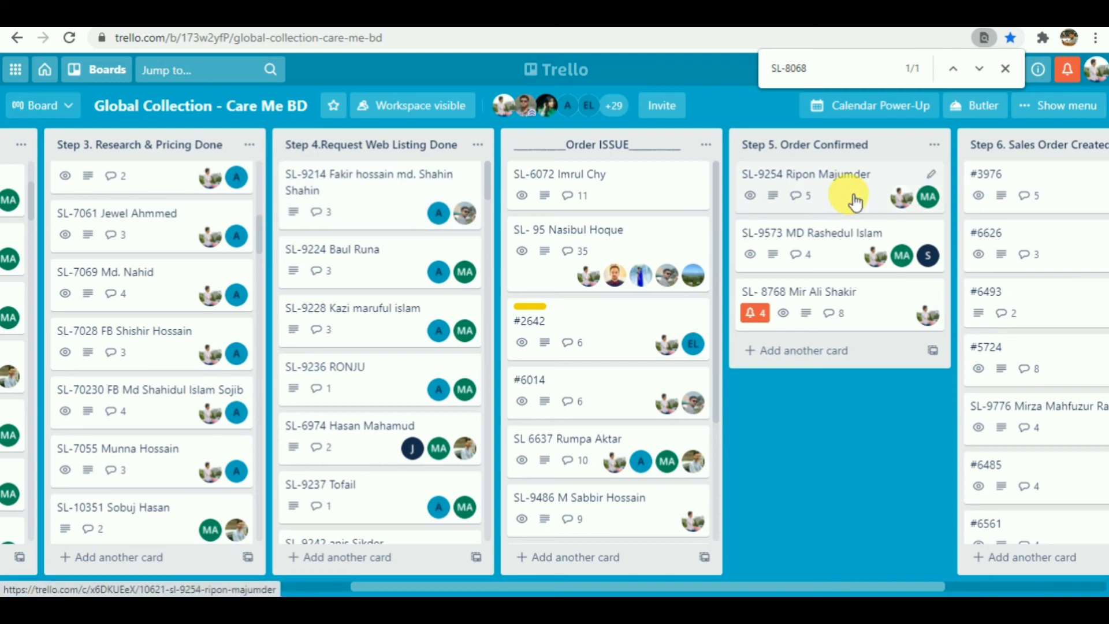
pyautogui.moveTo(610, 585); pyautogui.dragTo(704, 586)
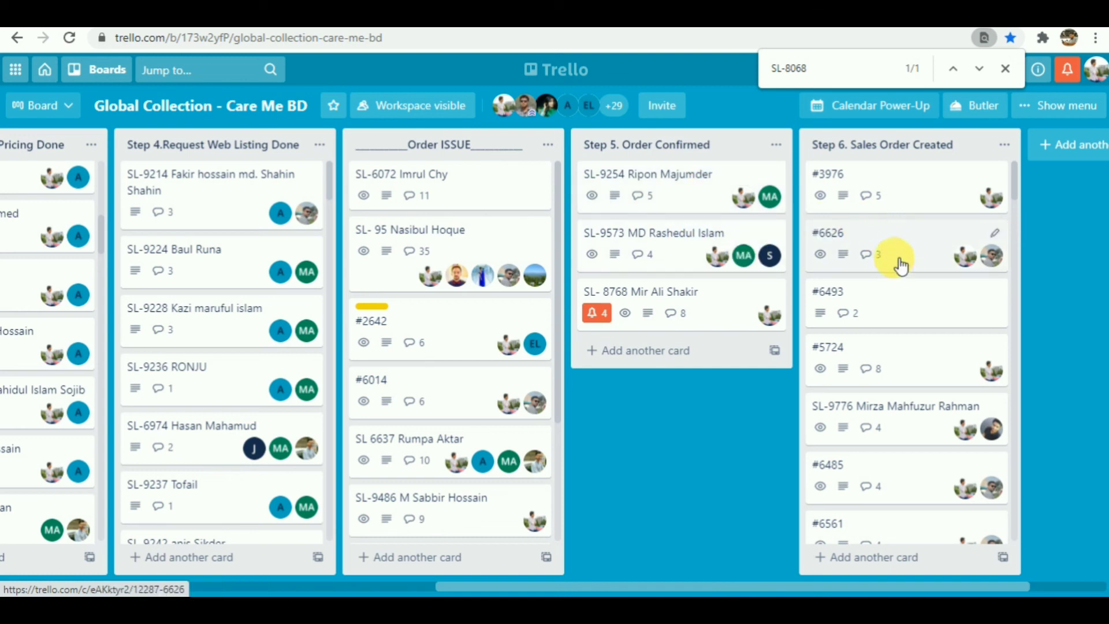
pyautogui.scroll(-10, 930, 475)
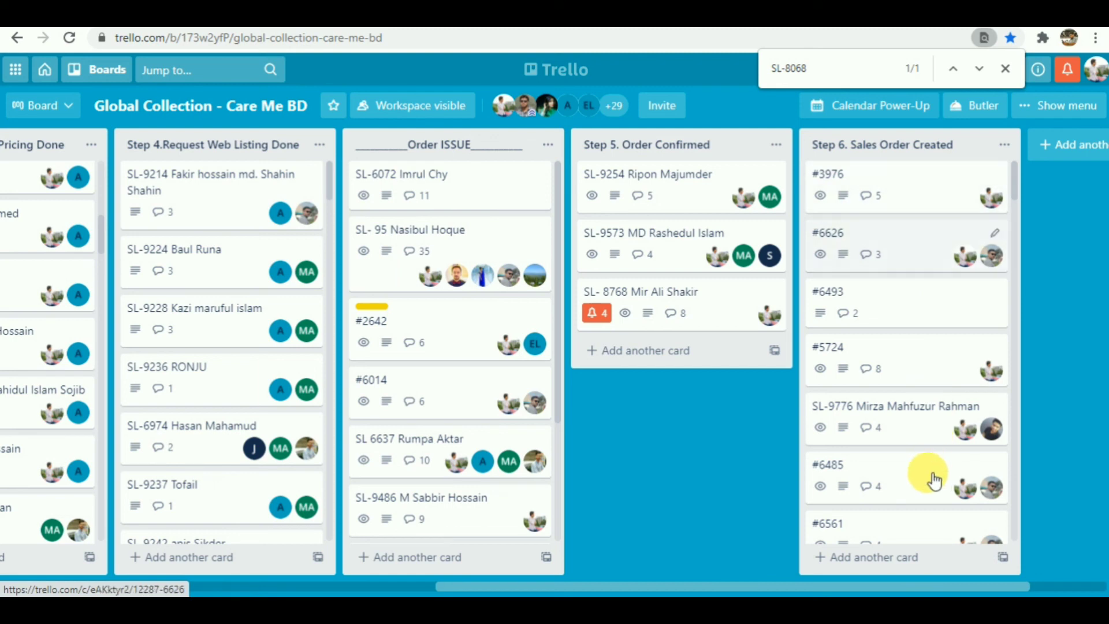
pyautogui.scroll(5, 934, 479)
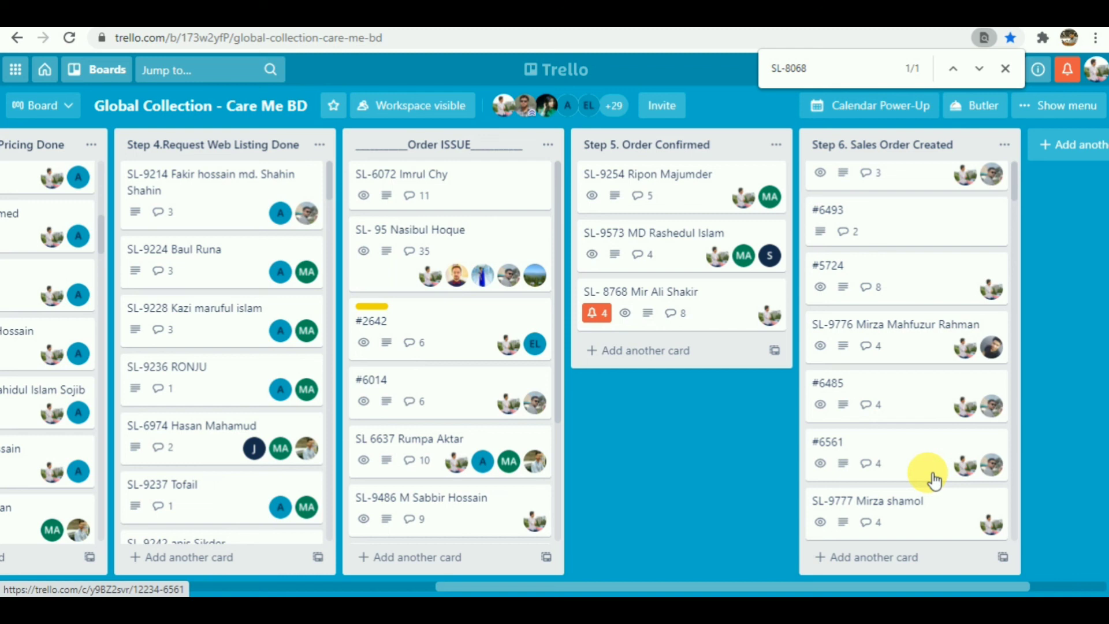
# - Review the board's workflow lists again, from Step 1. Product Request across to Step 6. Sales Order Created
pyautogui.moveTo(676, 585); pyautogui.dragTo(300, 587)
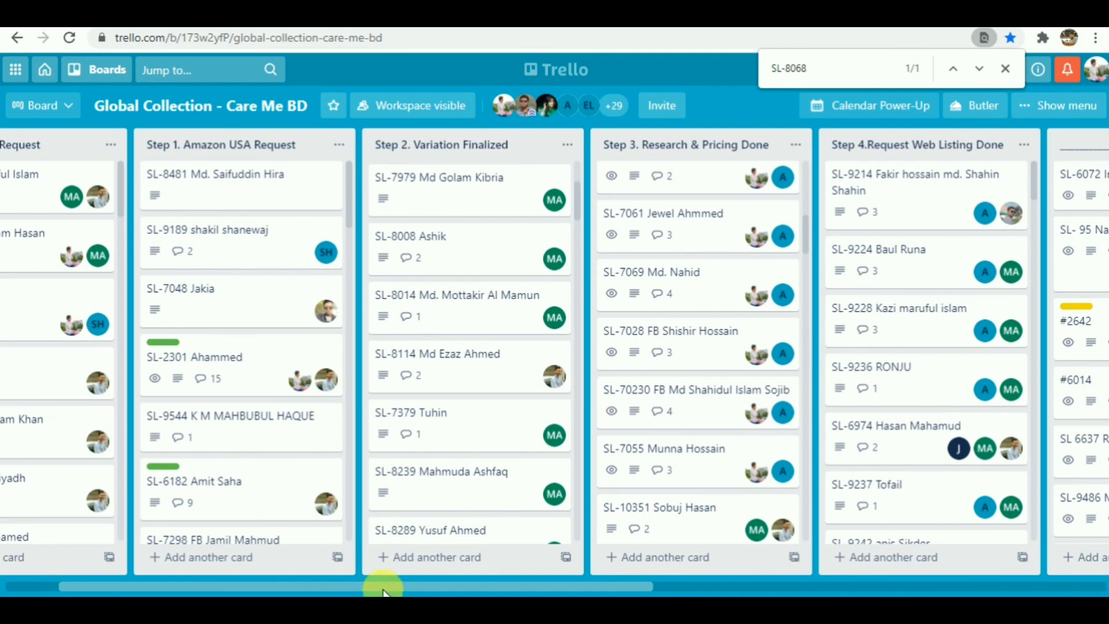
pyautogui.moveTo(383, 590); pyautogui.dragTo(285, 589)
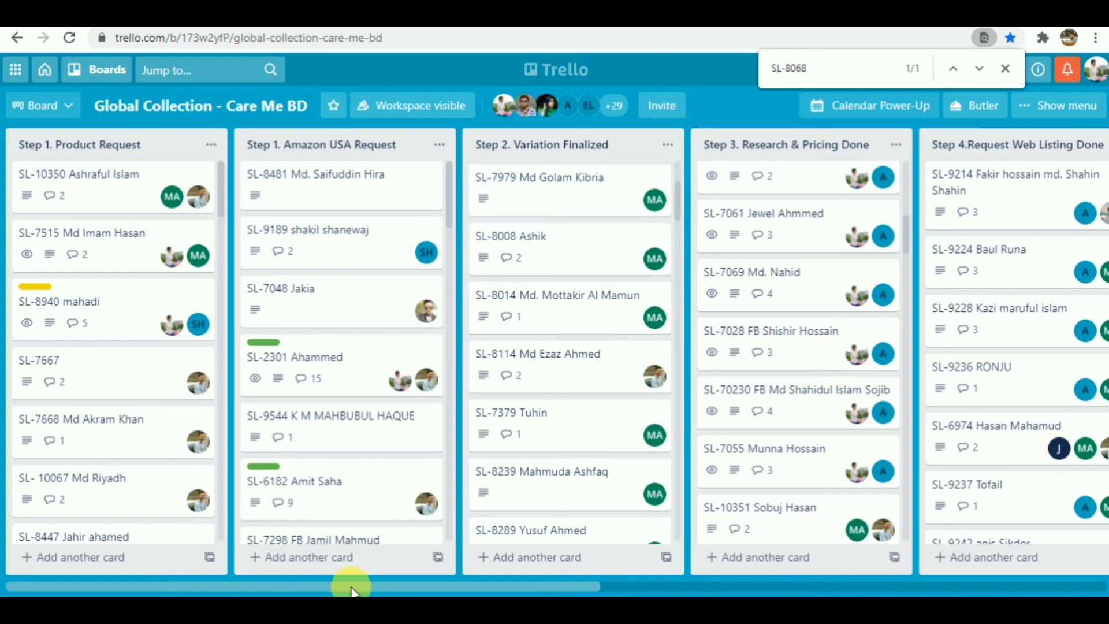
pyautogui.moveTo(350, 588); pyautogui.dragTo(701, 589)
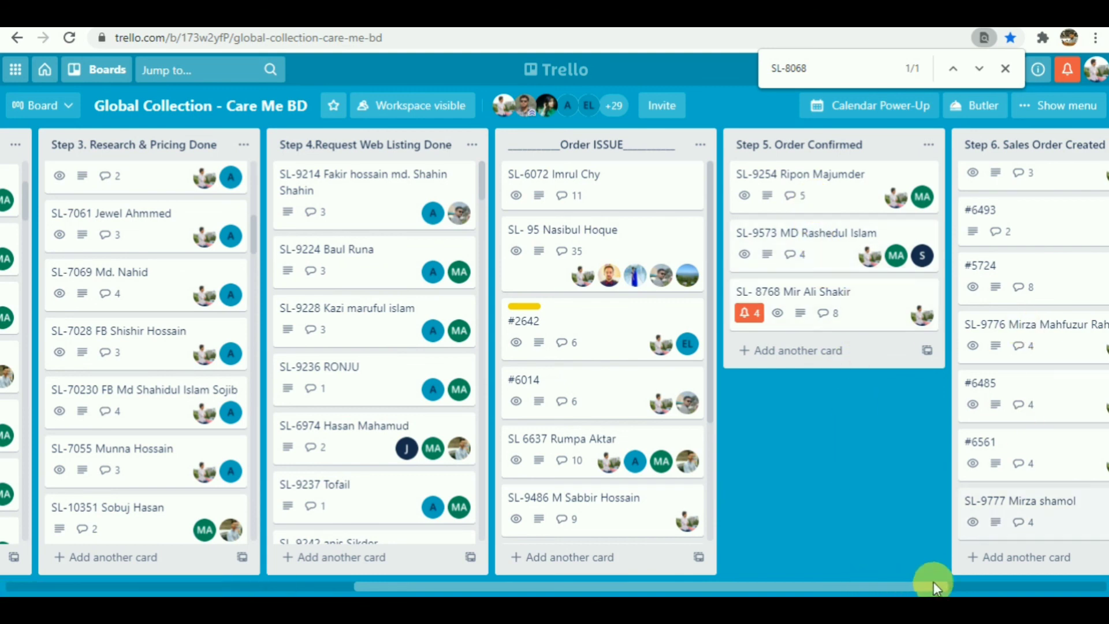
pyautogui.moveTo(934, 586); pyautogui.dragTo(735, 591)
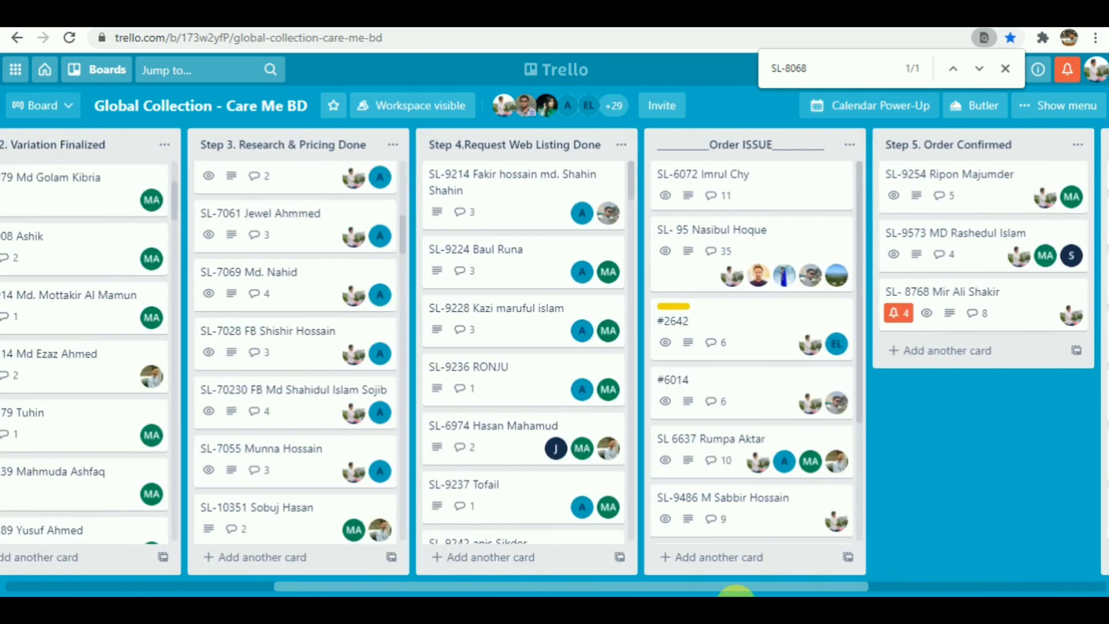